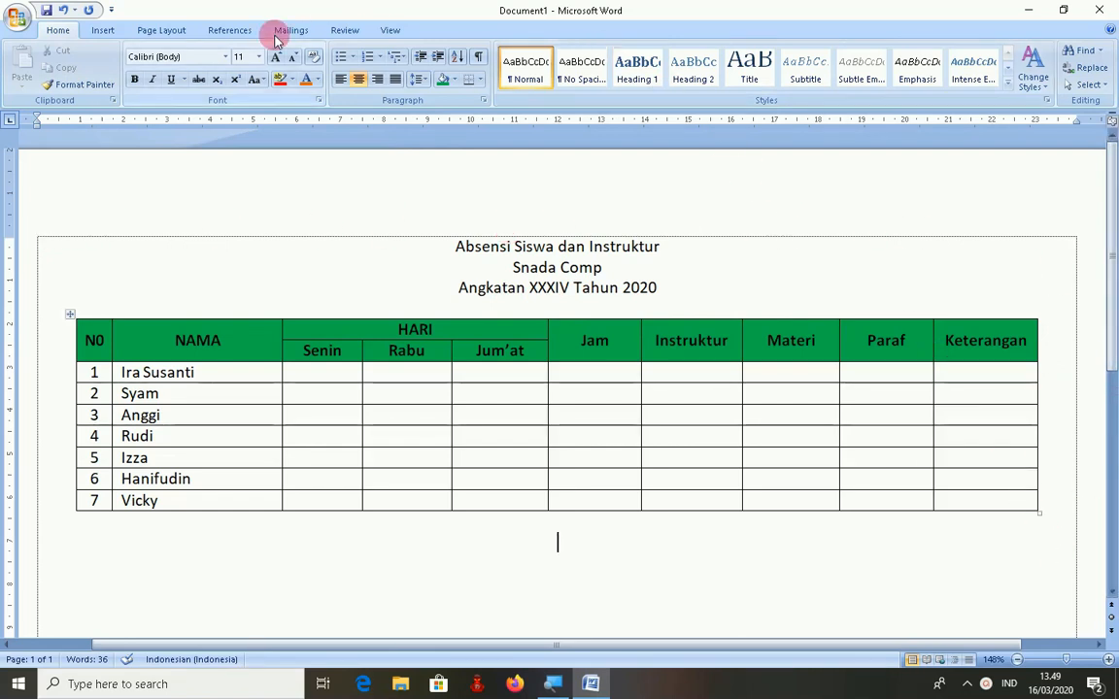
- Create a new blank document, Document2, from the New Document dialog
left_click(12, 18)
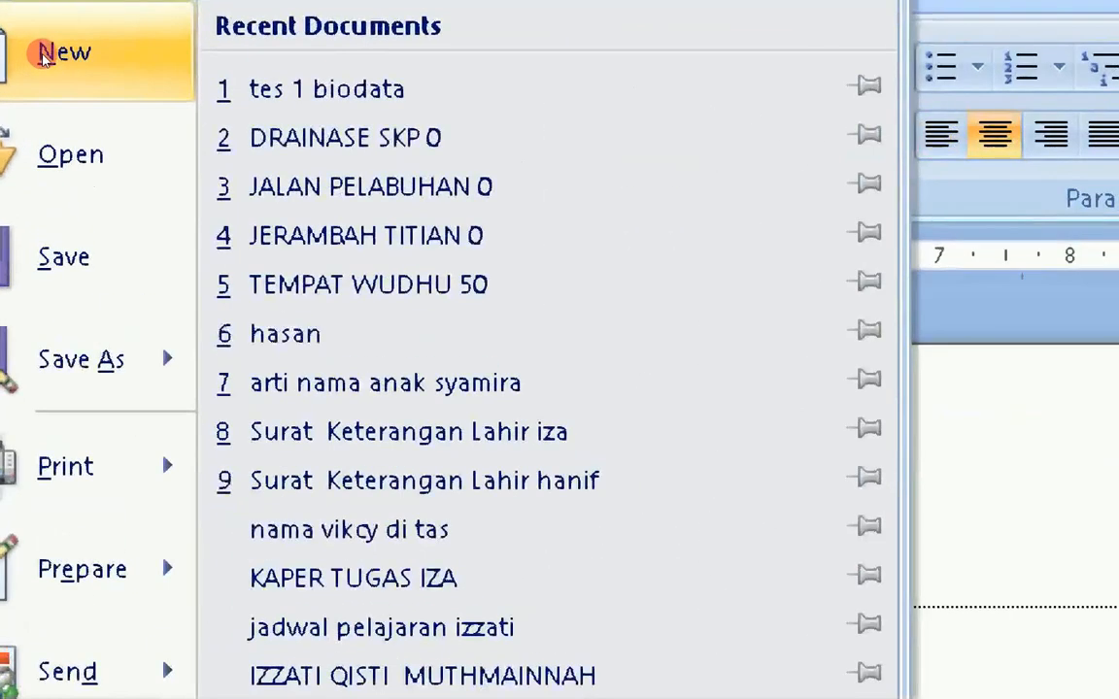
left_click(48, 58)
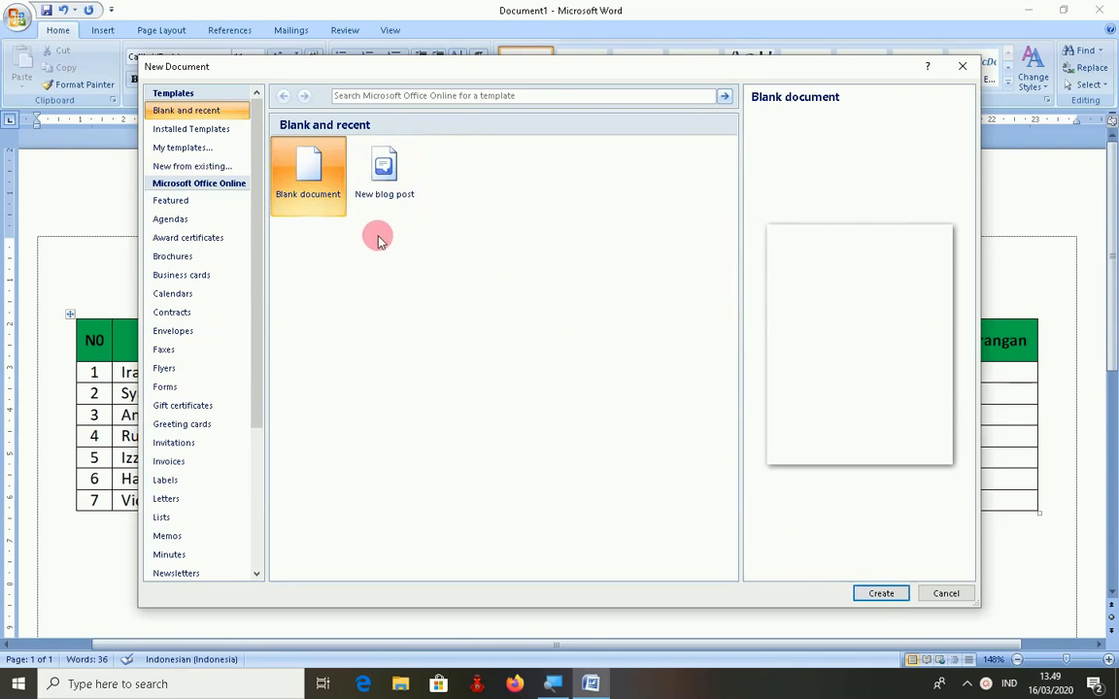
double_click(332, 193)
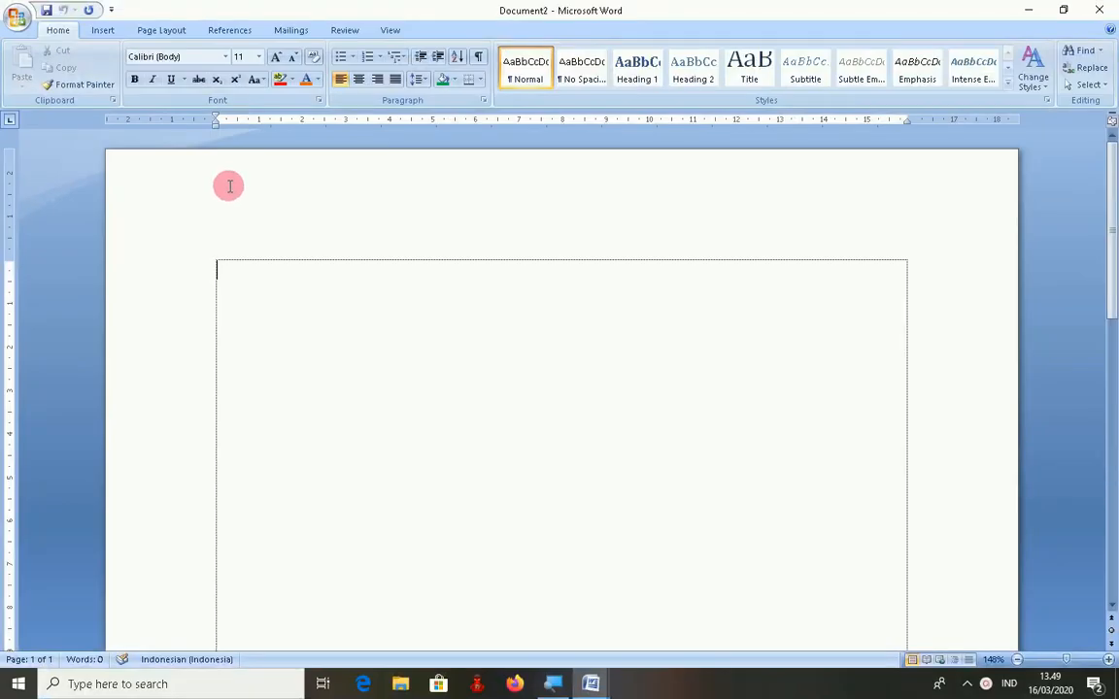
- In Page Setup, set the paper size to Letter
left_click(156, 30)
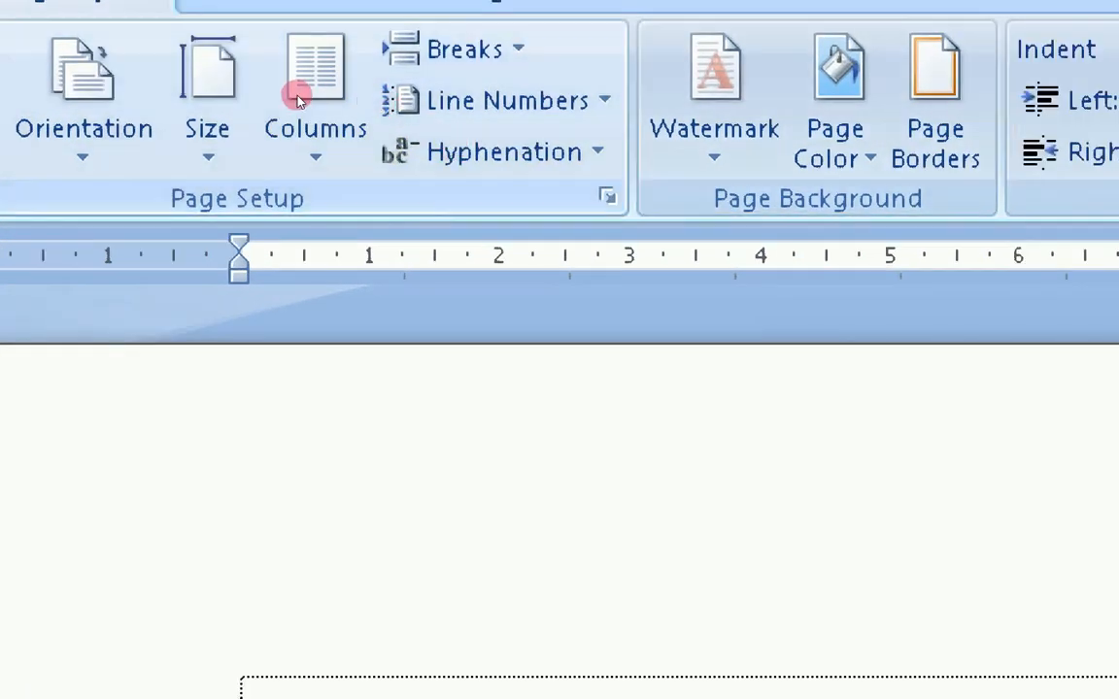
left_click(607, 197)
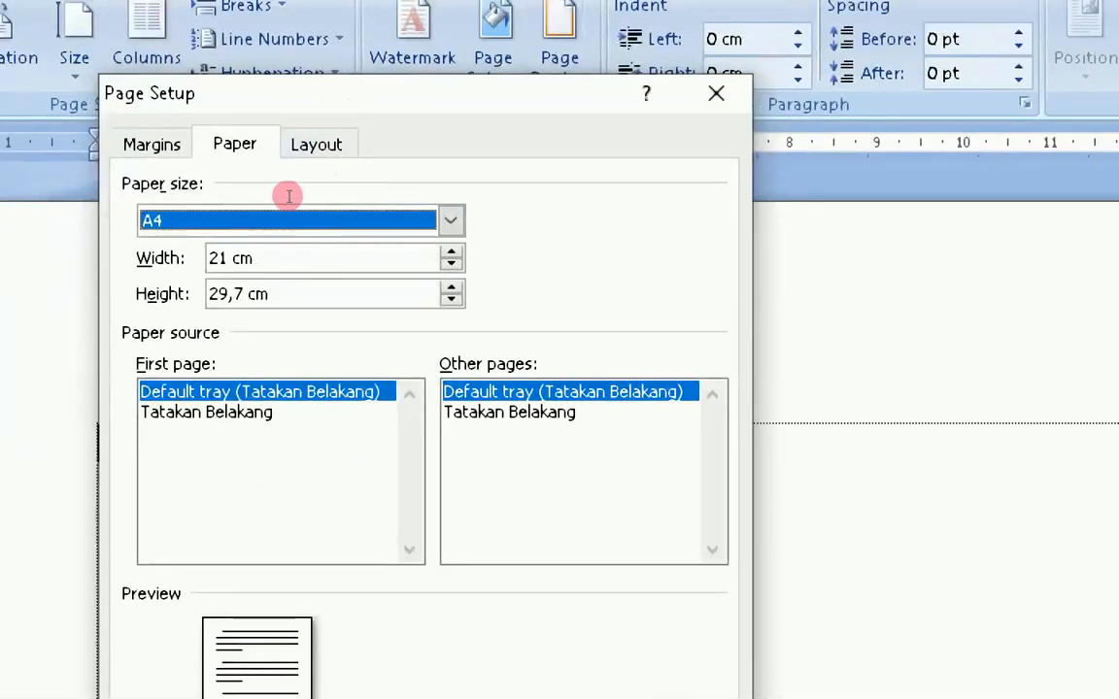
left_click(451, 222)
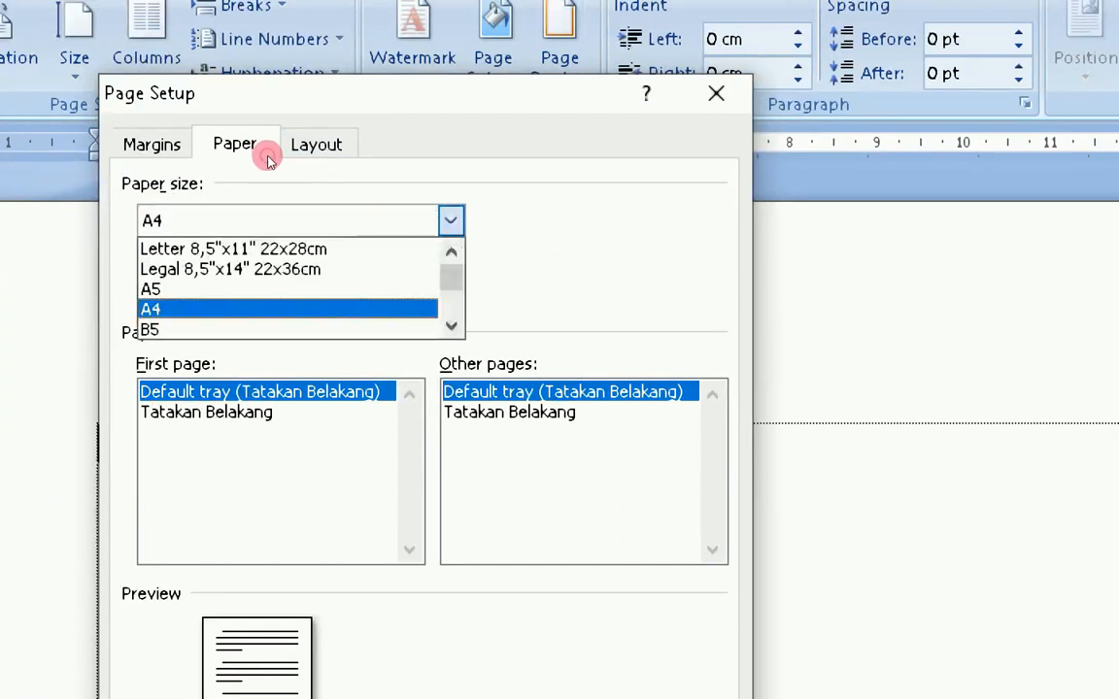
left_click(277, 249)
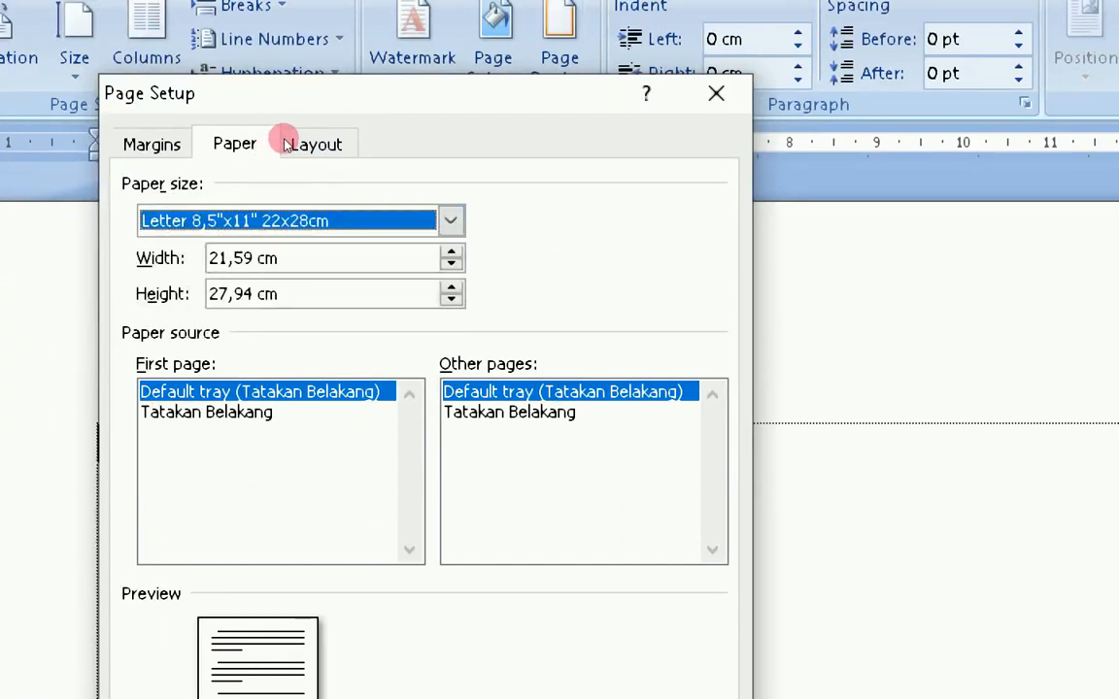
- Set top, bottom, left and right margins to 2 cm, choose landscape, and apply
left_click(153, 144)
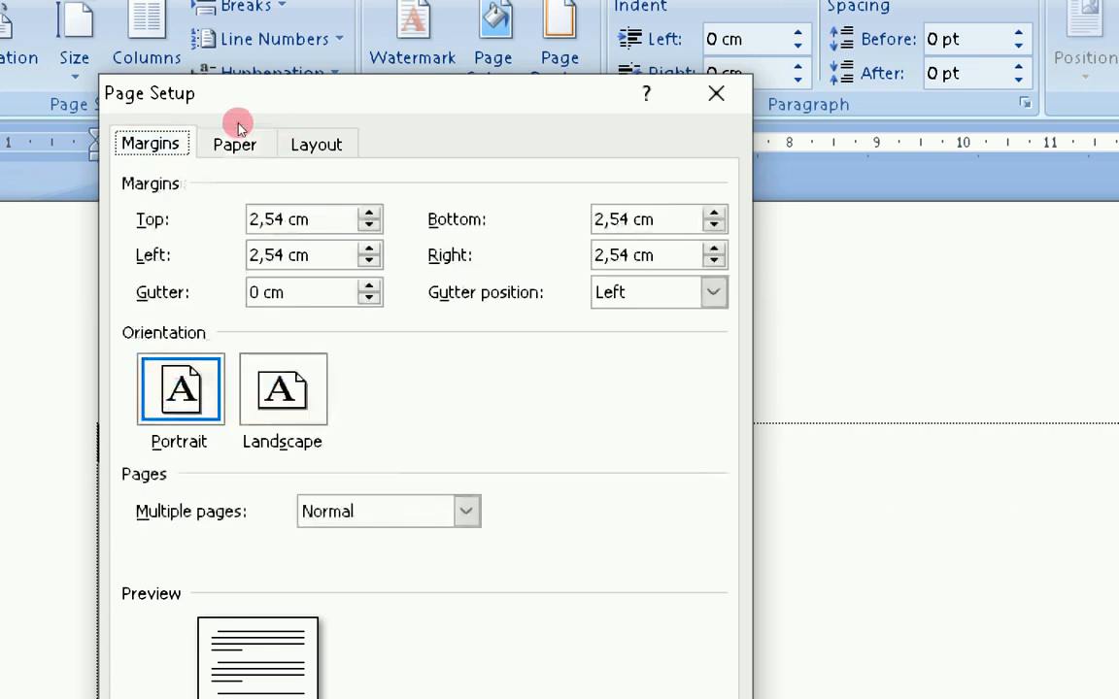
left_click_drag(321, 221, 249, 221)
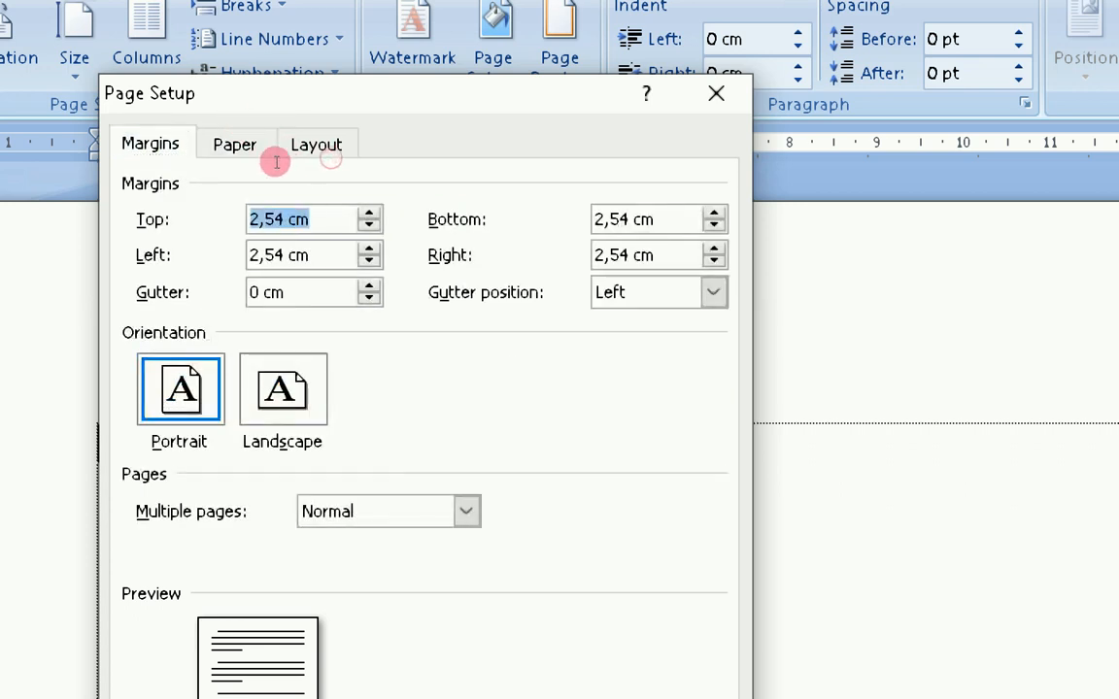
type("2")
key("Tab")
type("2")
key("Tab")
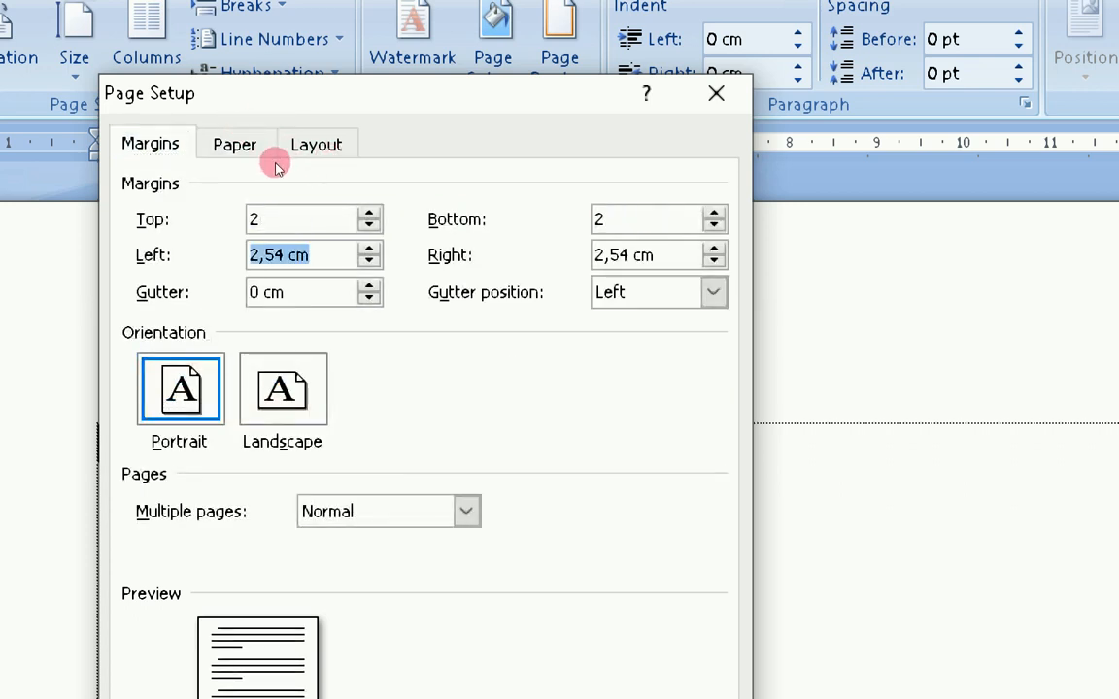
type("2")
key("Tab")
type("2")
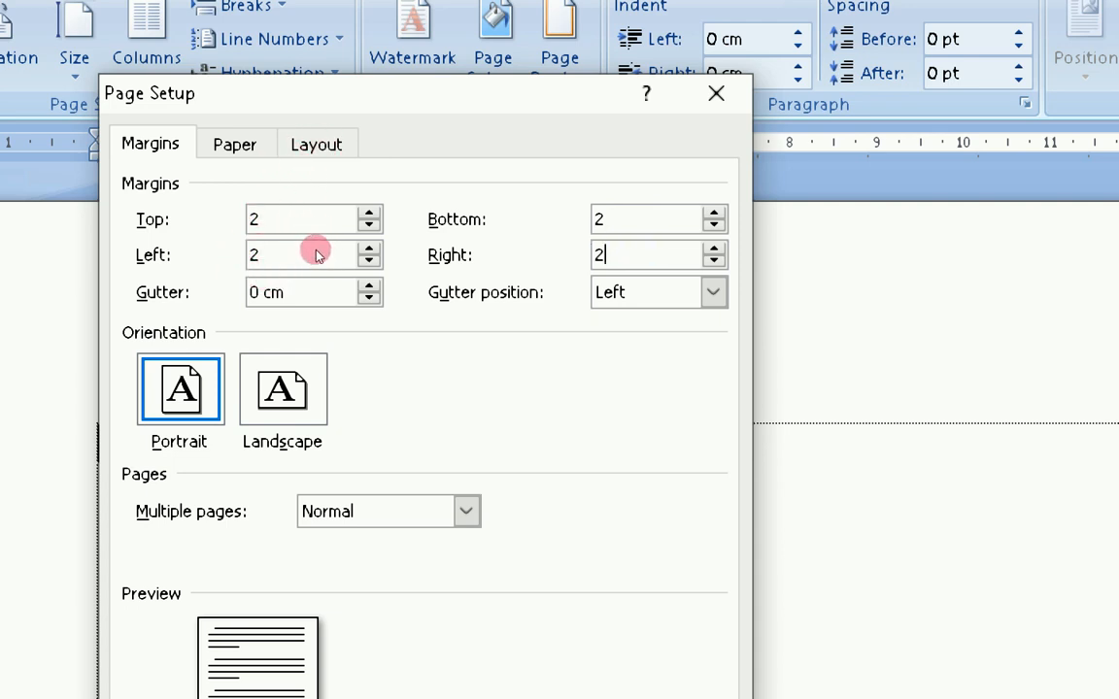
key("alt+s")
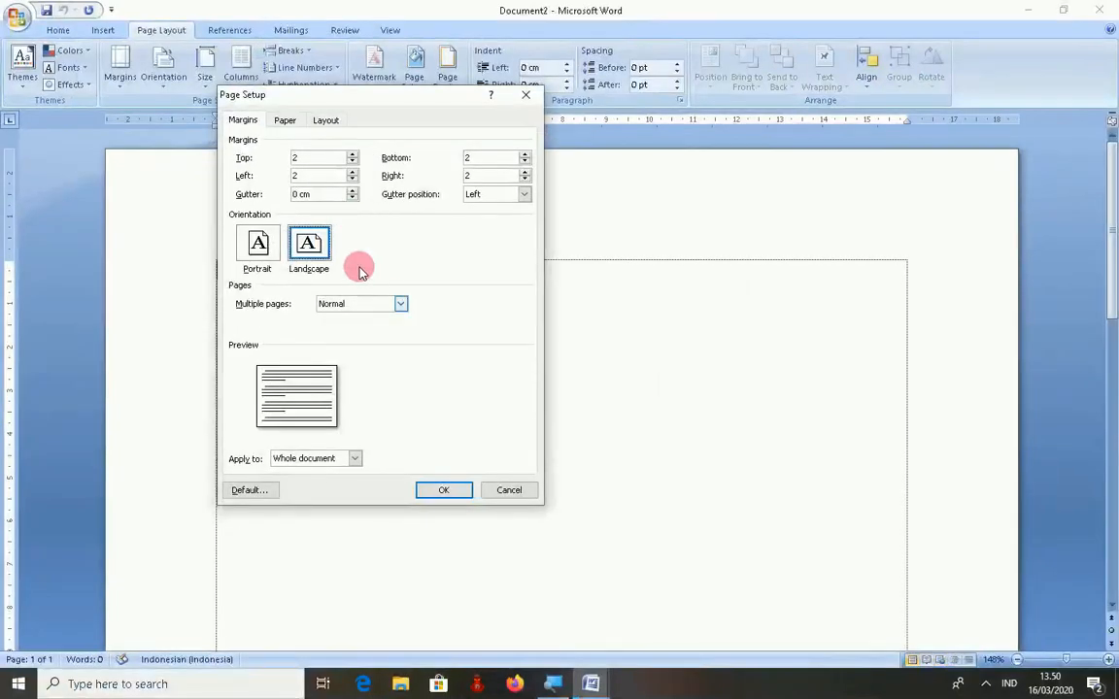
left_click(445, 489)
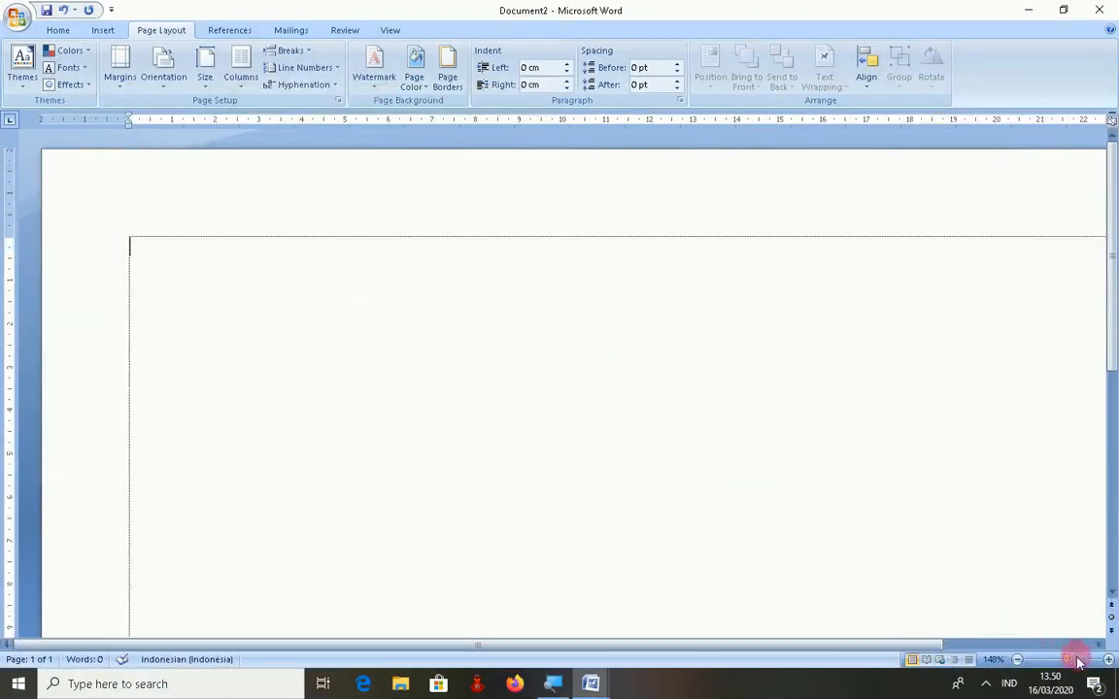
mouse_move(1067, 660)
left_mouse_down()
mouse_move(1077, 663)
mouse_move(1057, 663)
left_mouse_up()
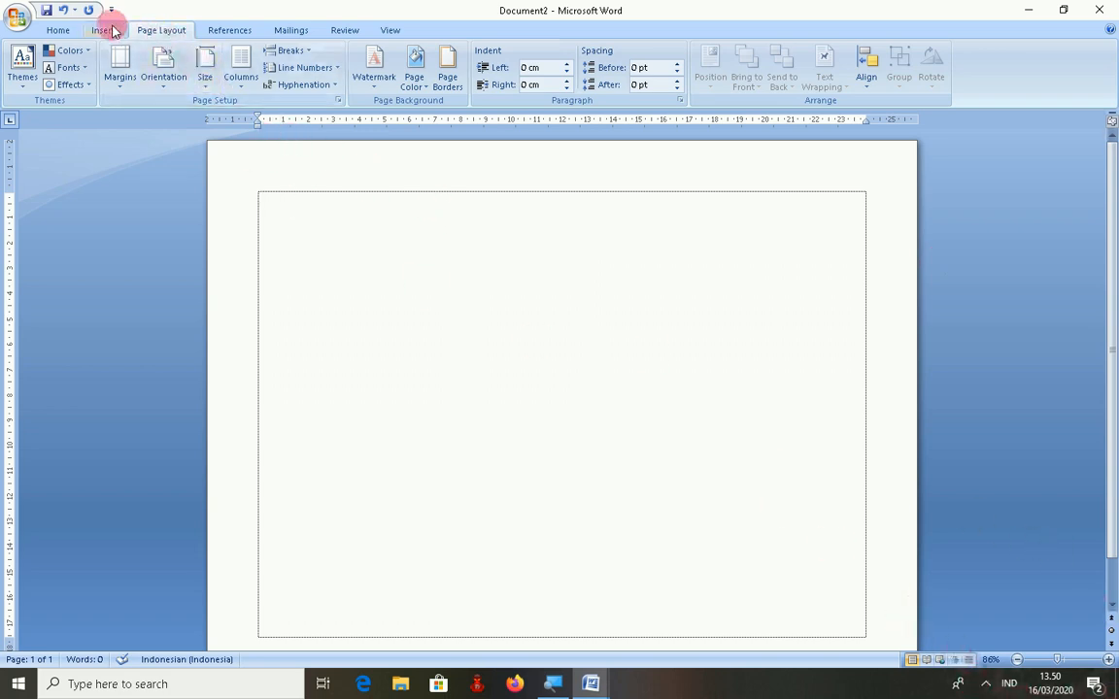
- Centre-align the first line and zoom the page in six steps
left_click(64, 30)
left_click(357, 78)
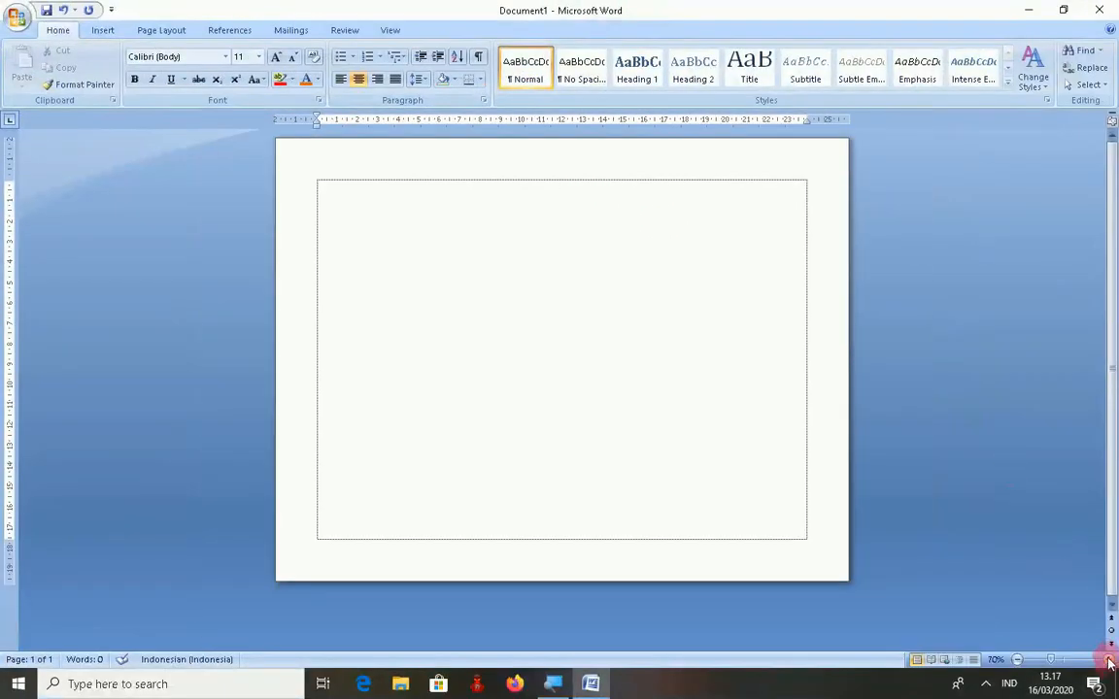
left_click(1109, 660)
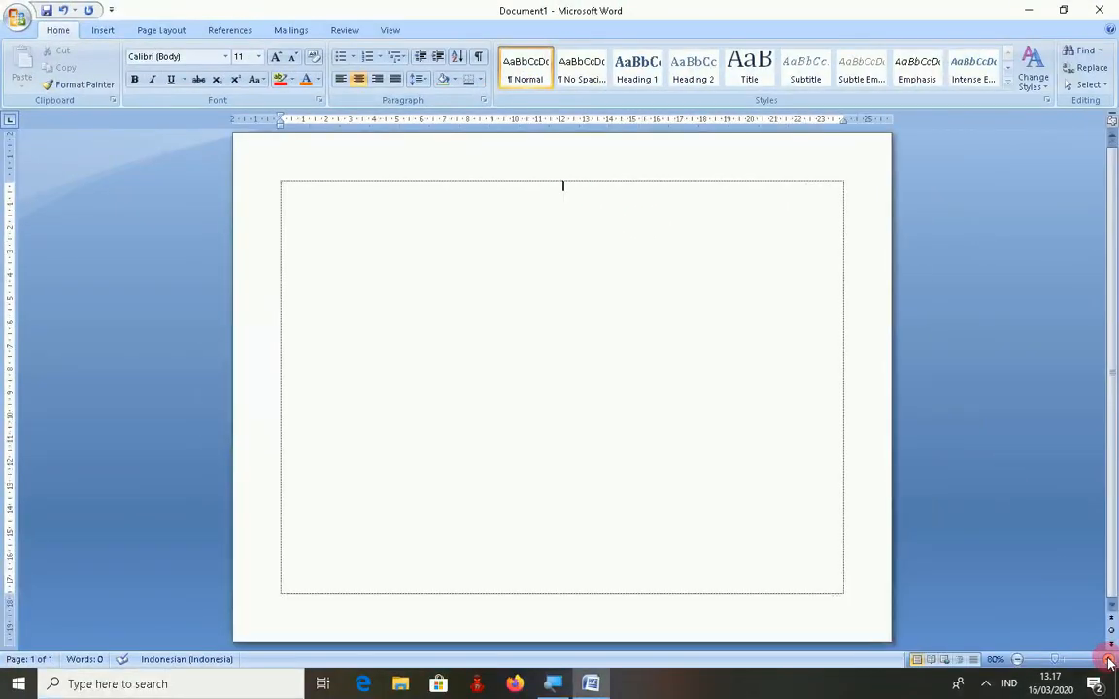
left_click(1109, 661)
left_click(1109, 660)
left_click(1109, 660)
left_click(1110, 661)
left_click(1110, 661)
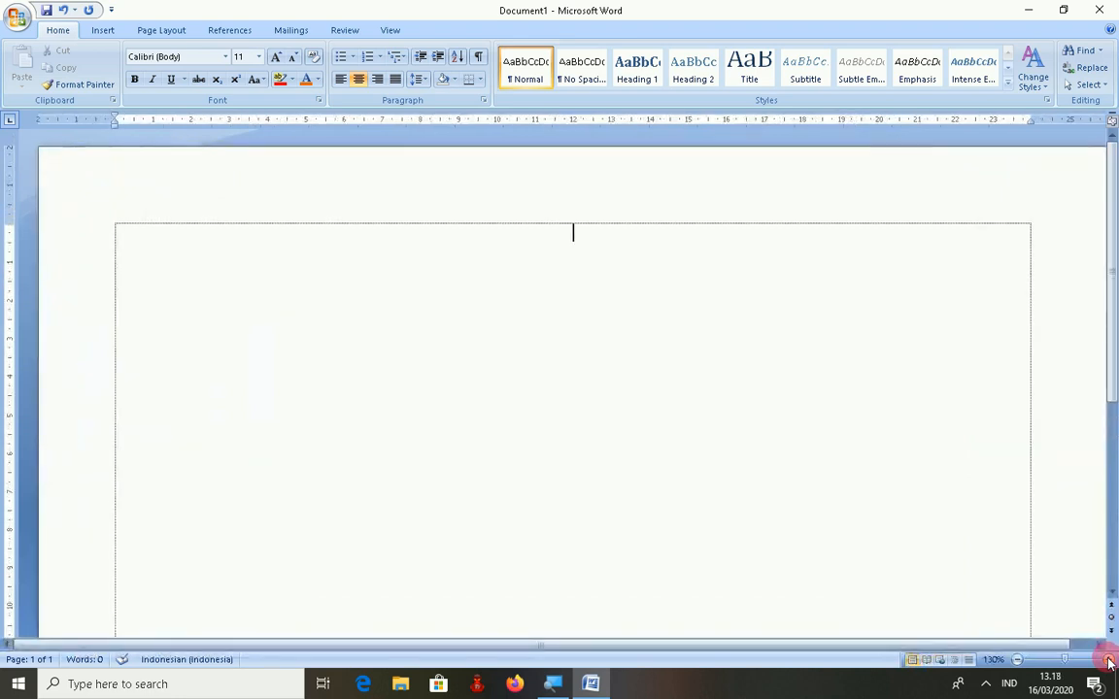
left_click(777, 645)
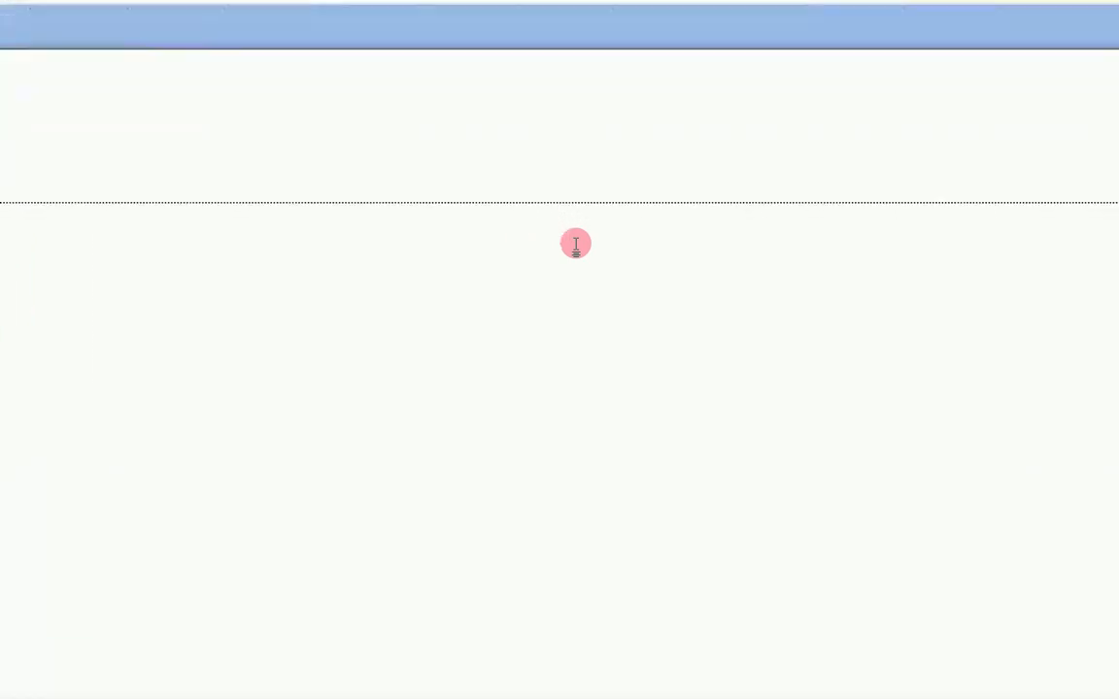
- Type 'Absensi Siswa dan Instruktur', 'Snada Comp', 'Angkatan XXXIV Tahun 2020', undoing the AutoComplete date
type("sen")
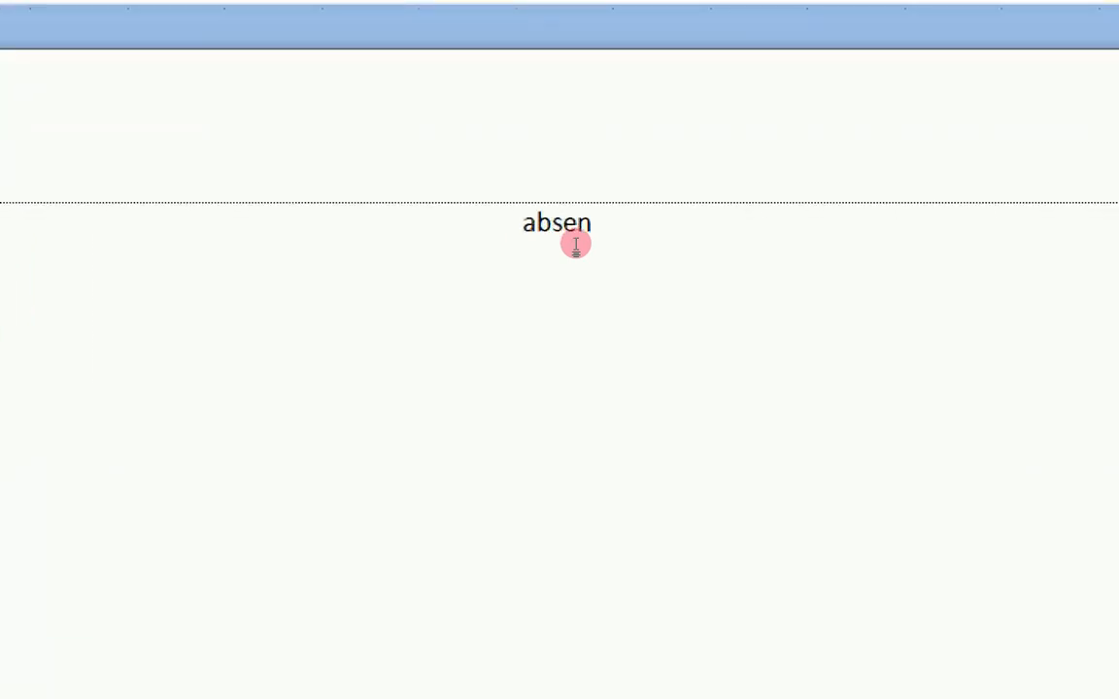
type("si S")
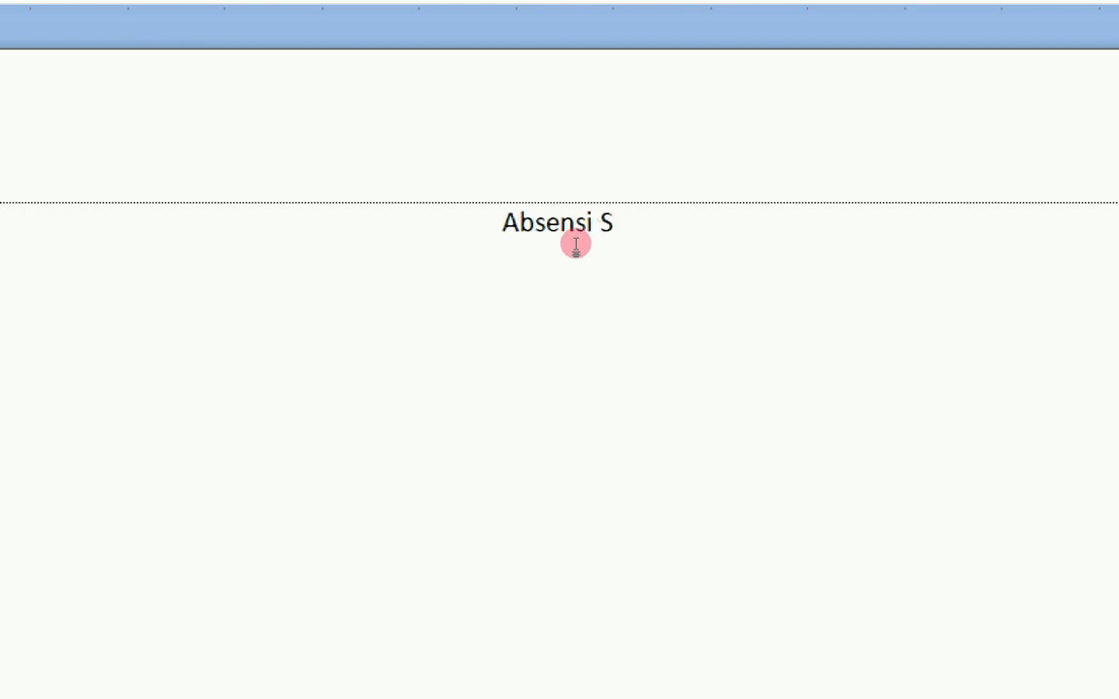
type("iswa dan")
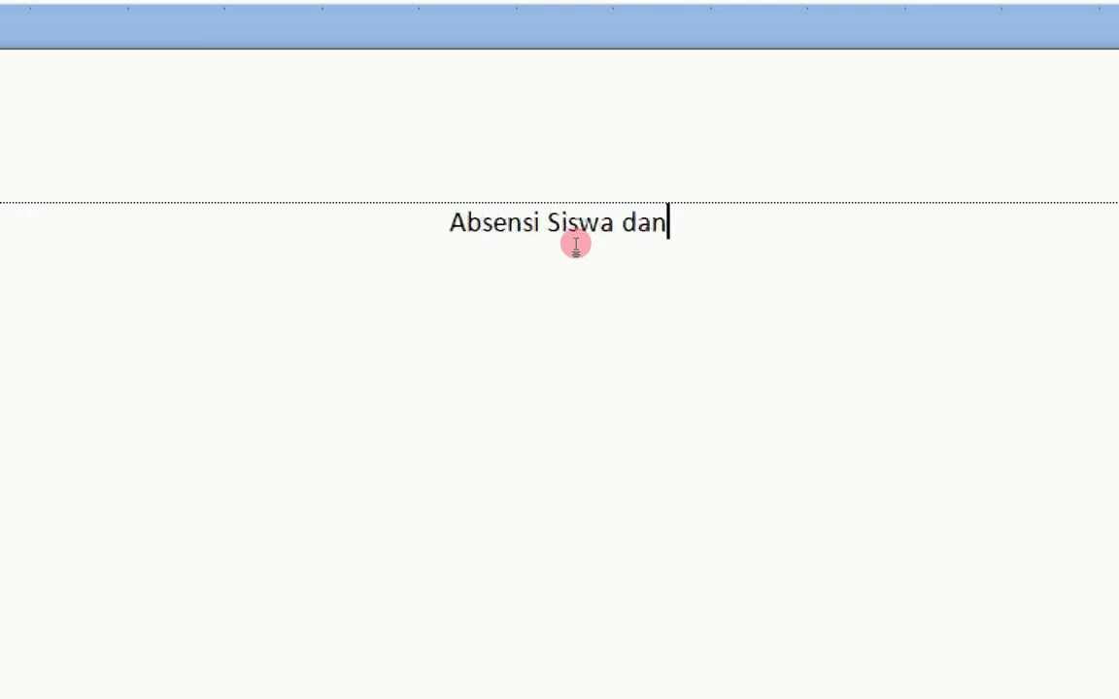
type(" Instruk")
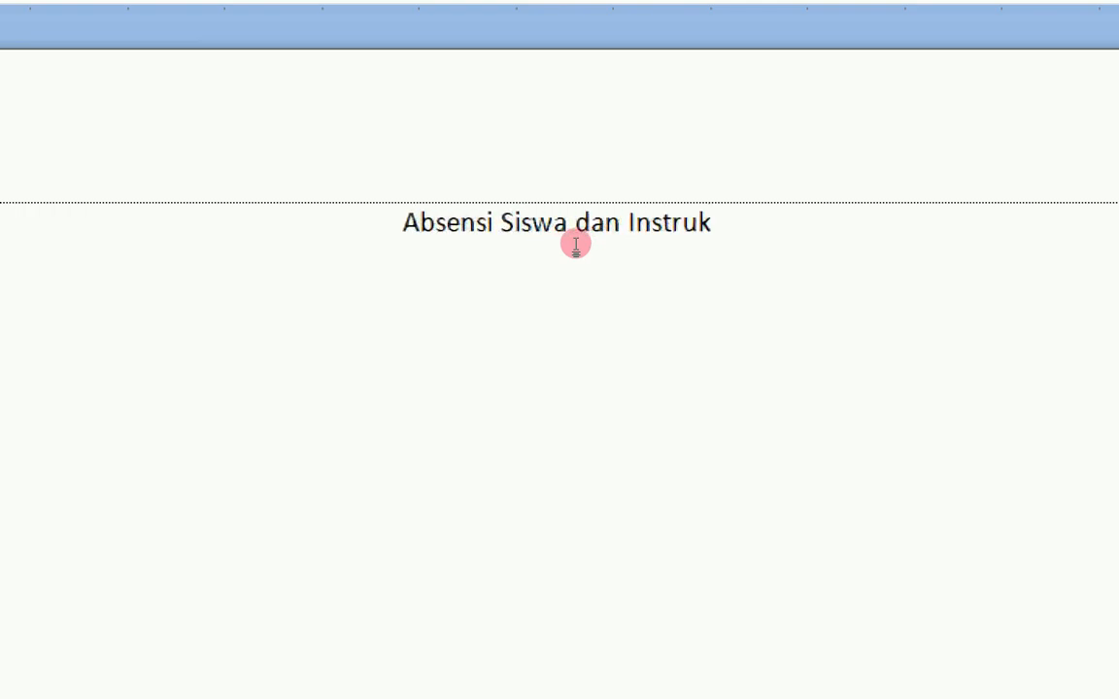
type("tur")
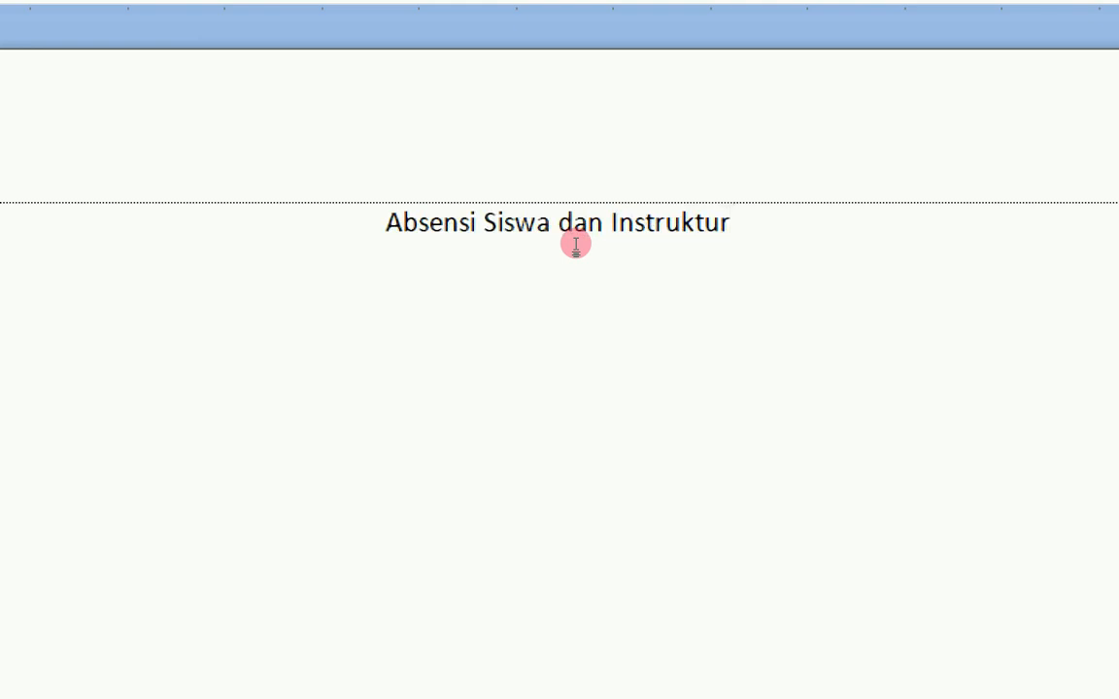
type("Snada Com")
type("p")
type("A")
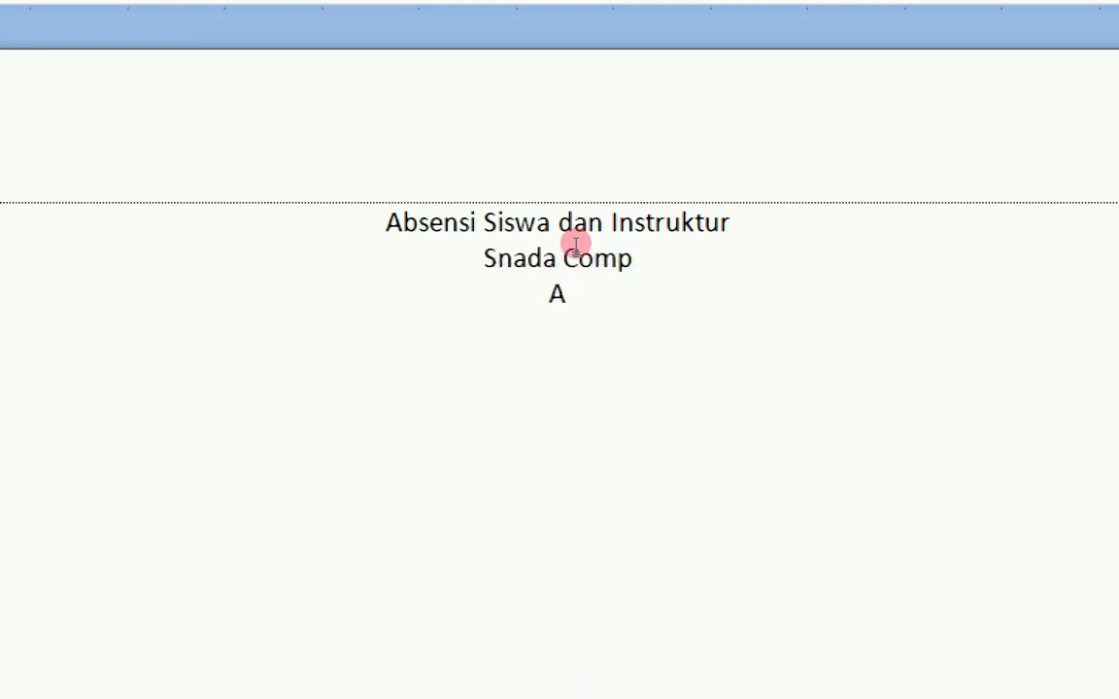
type("ngkatan")
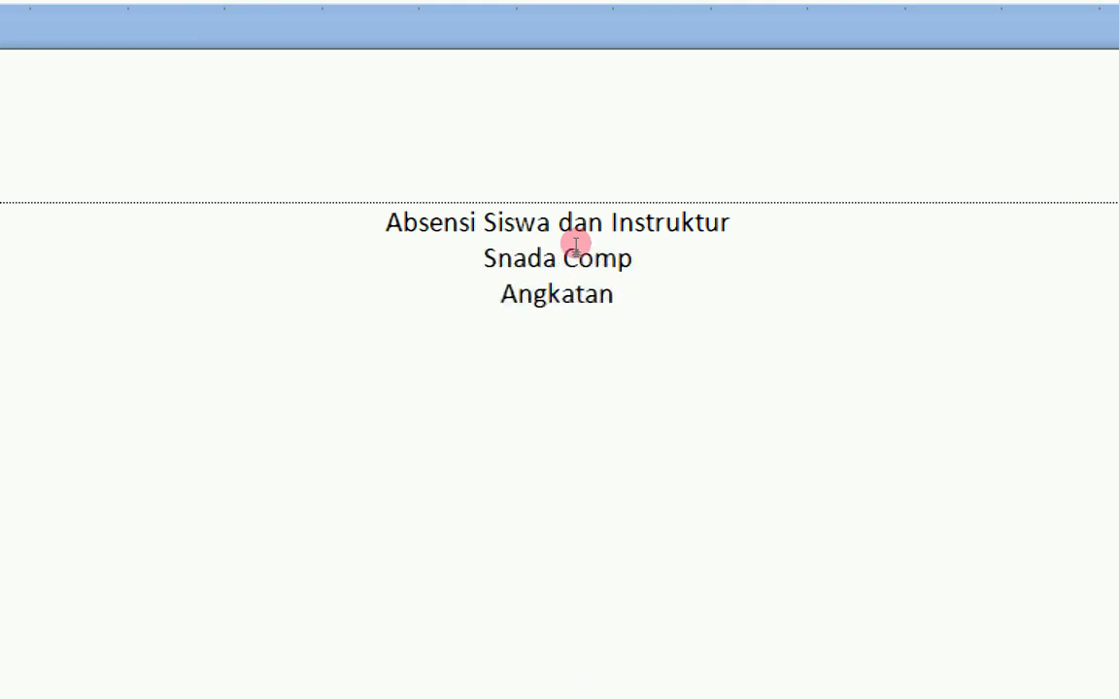
type(" XX")
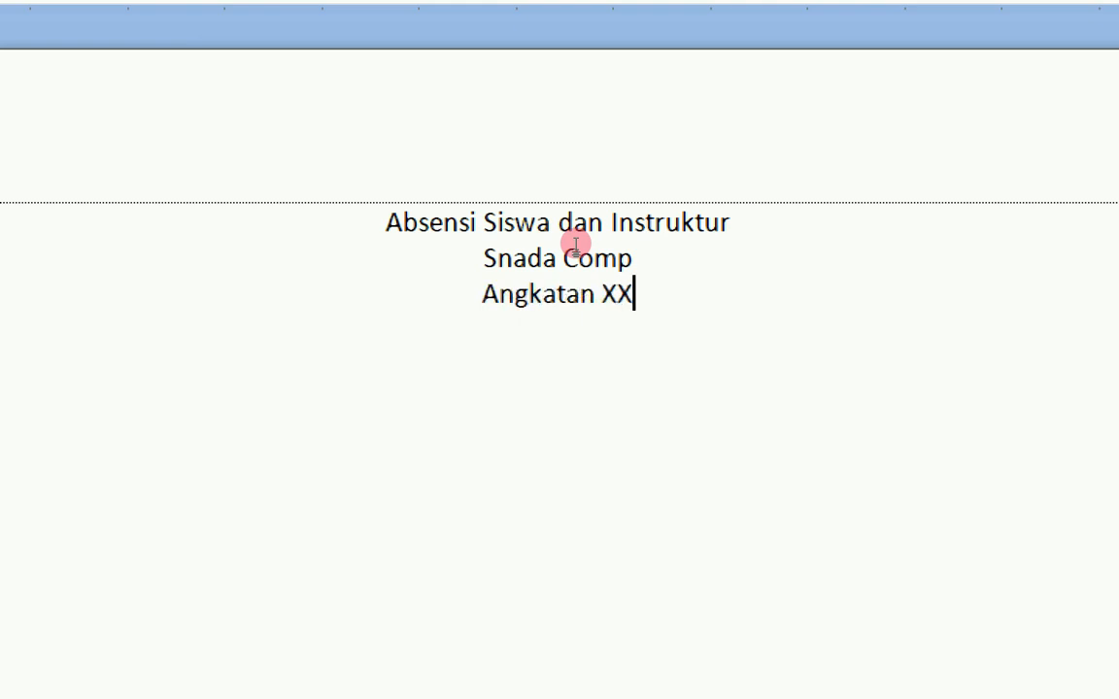
type("XIV ")
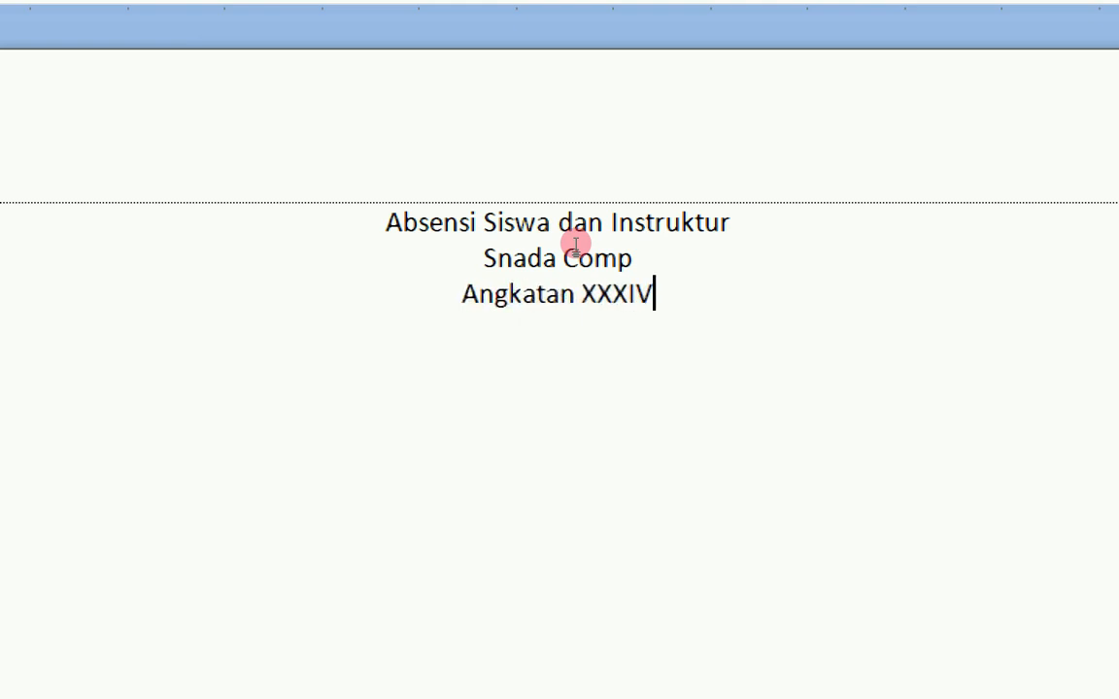
type("Tahun 2020")
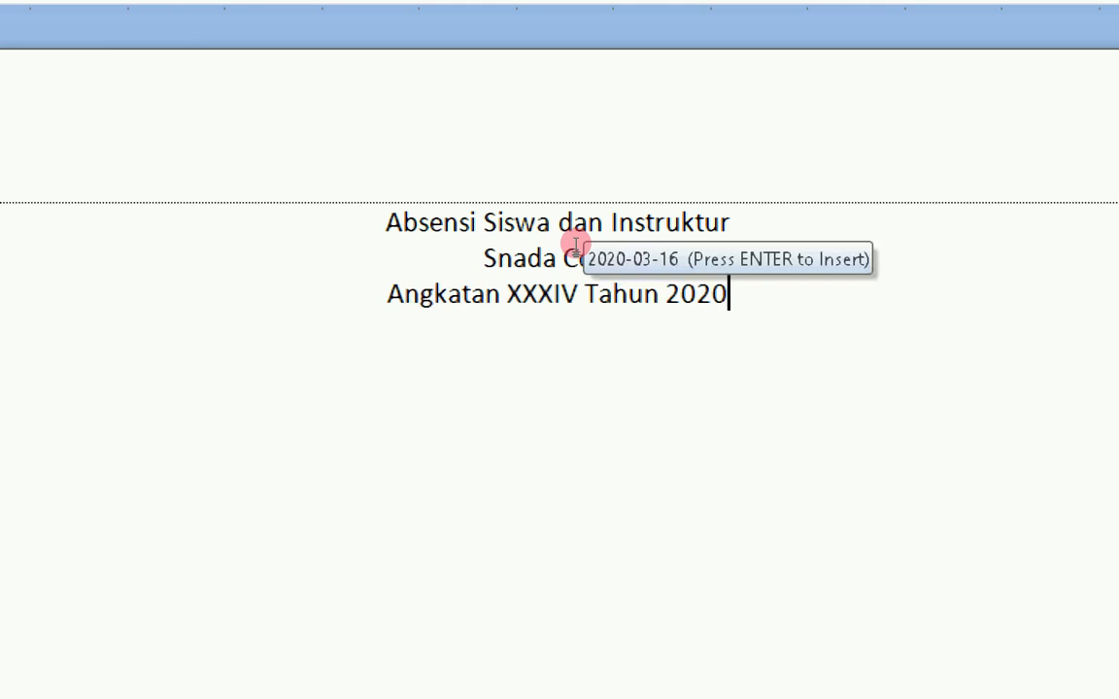
key("Return")
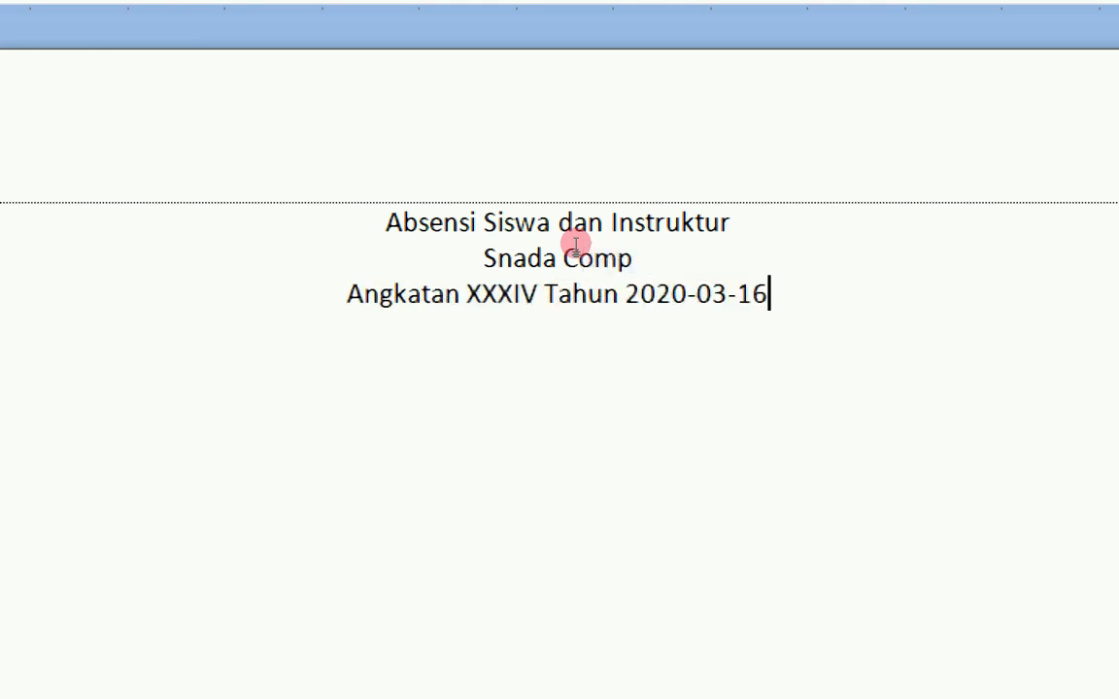
key("ctrl+z")
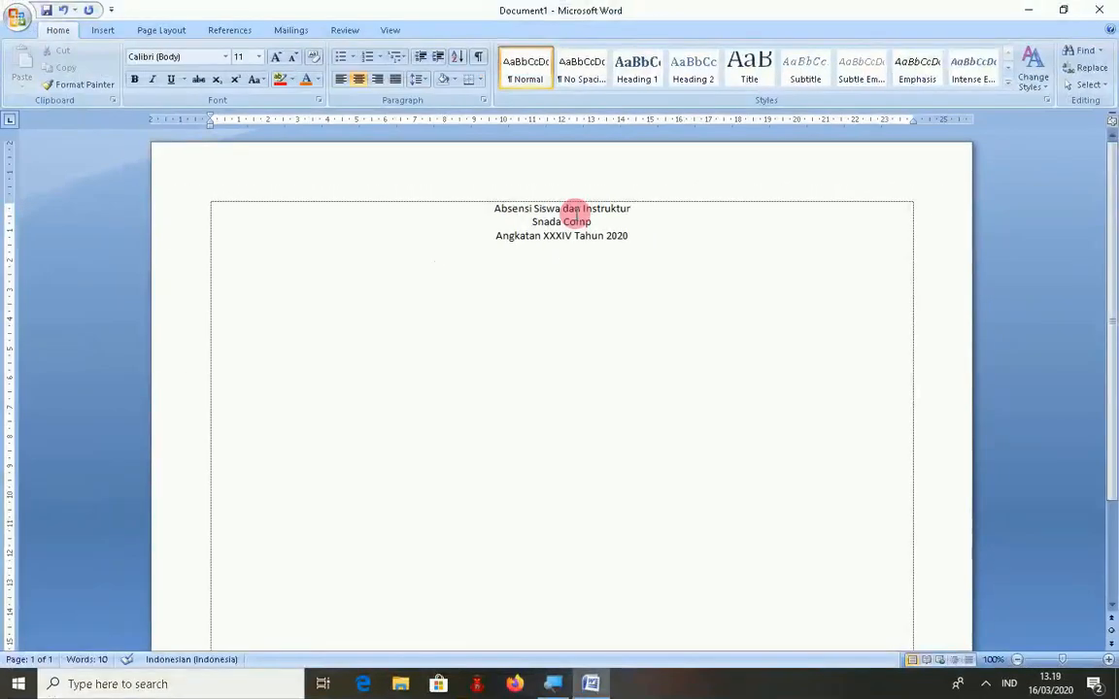
- Insert a 10-column by 8-row table from the Table grid
left_click(103, 30)
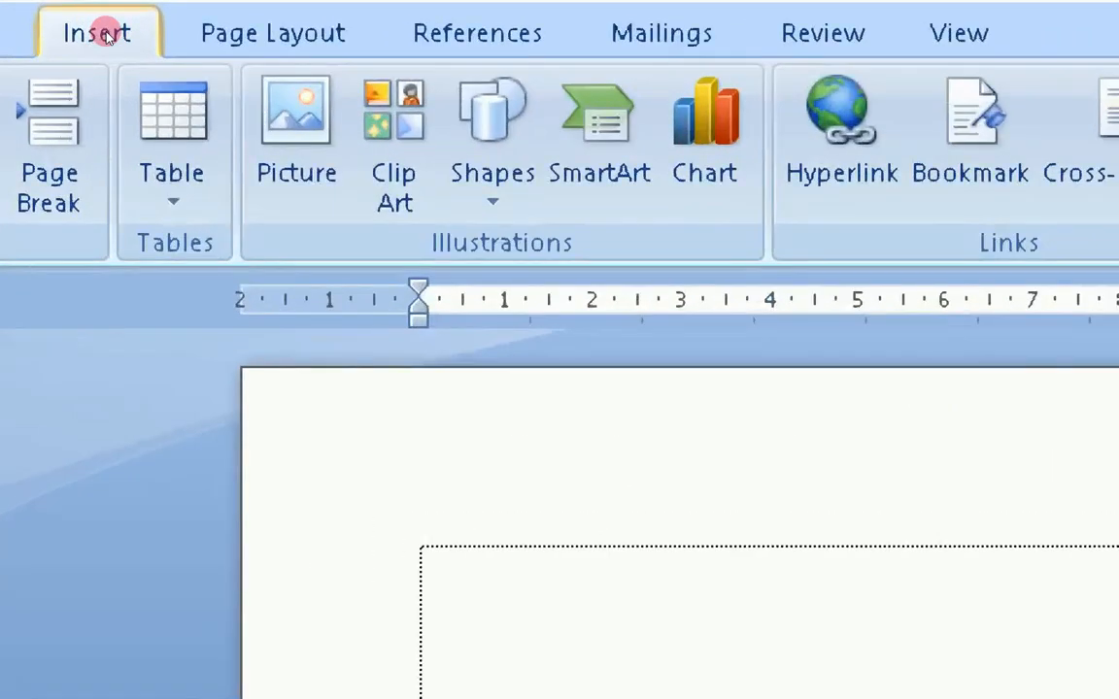
left_click(131, 87)
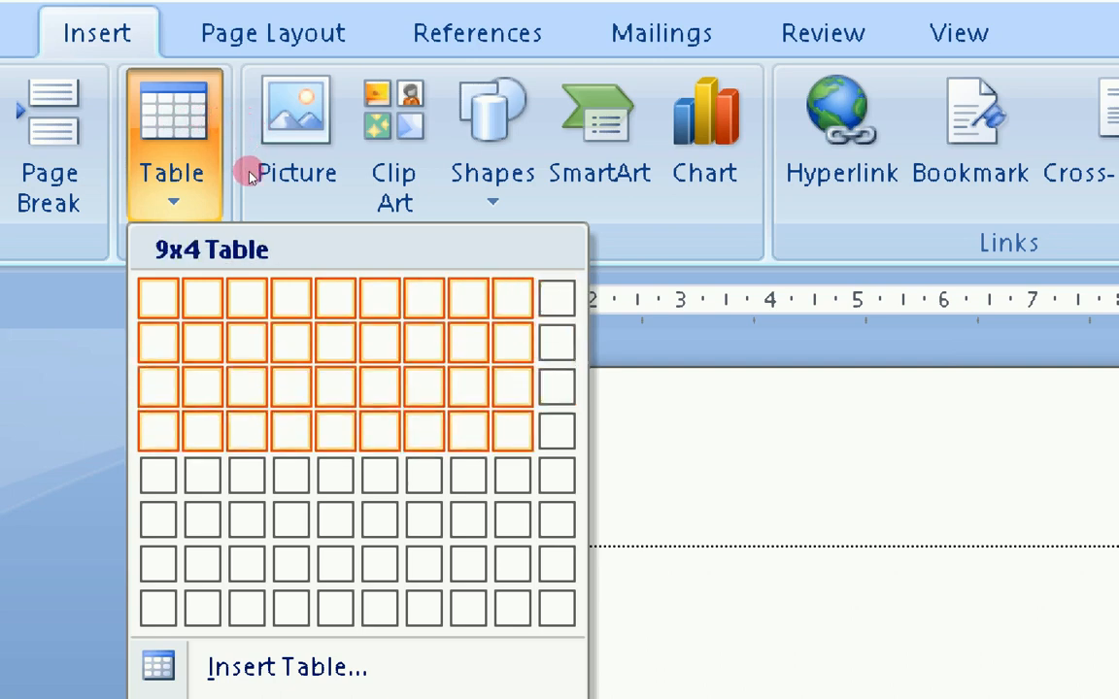
key("Down")
key("Down")
key("Down")
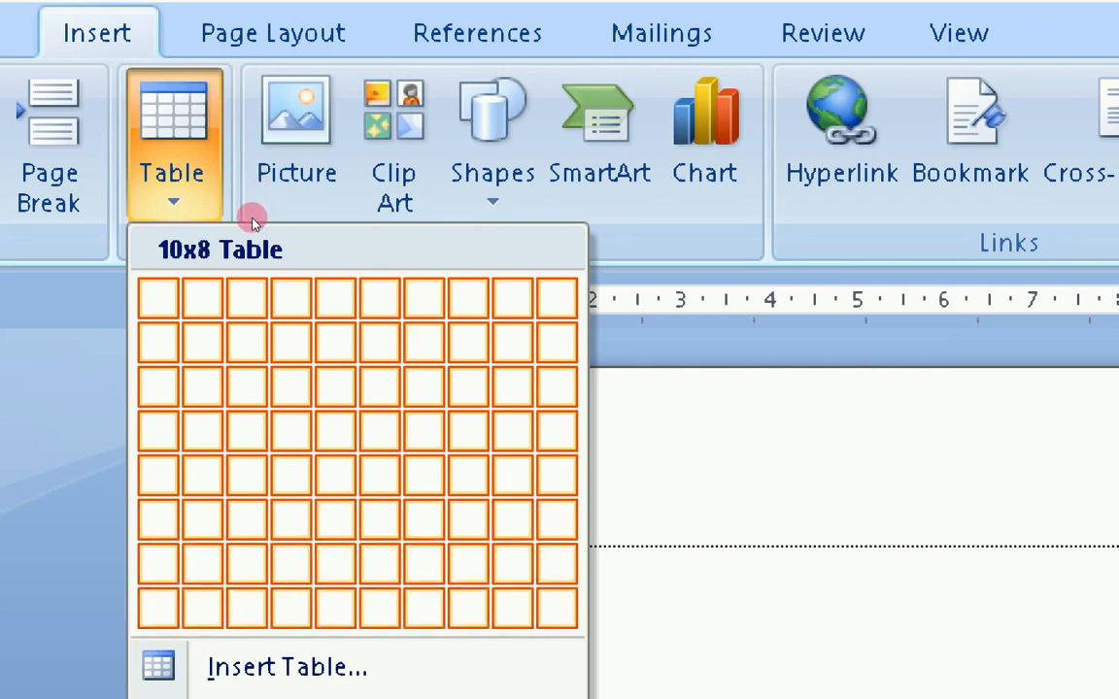
key("Return")
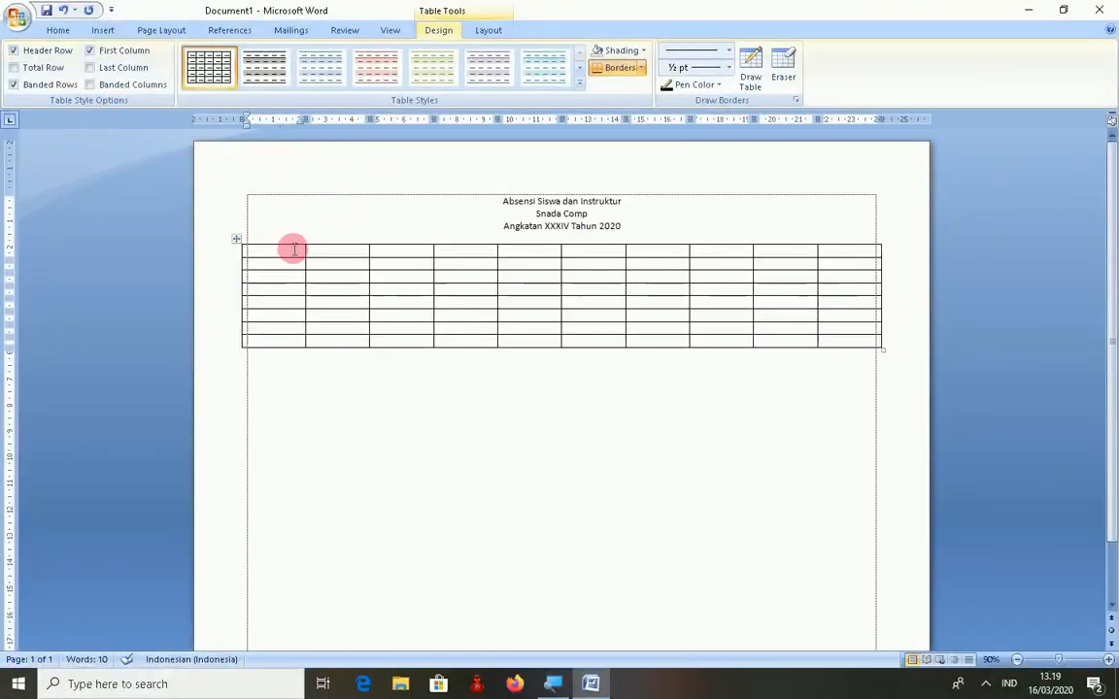
- Try selecting the third column and first two rows, then select the whole table
left_click_drag(287, 240, 298, 241)
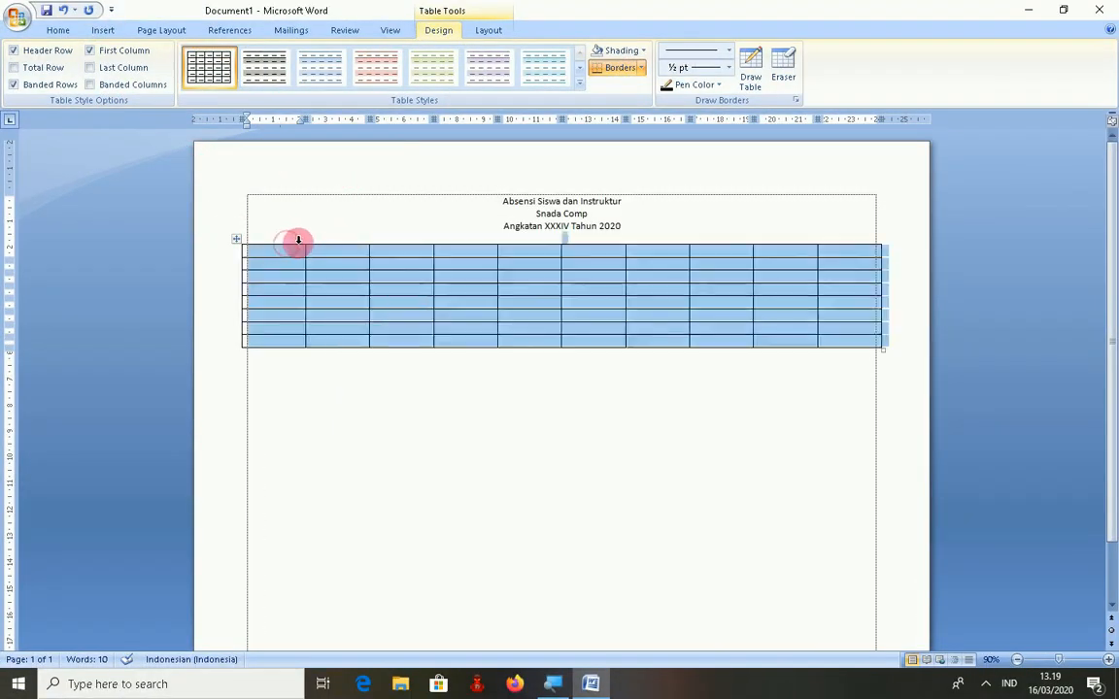
left_click(324, 242)
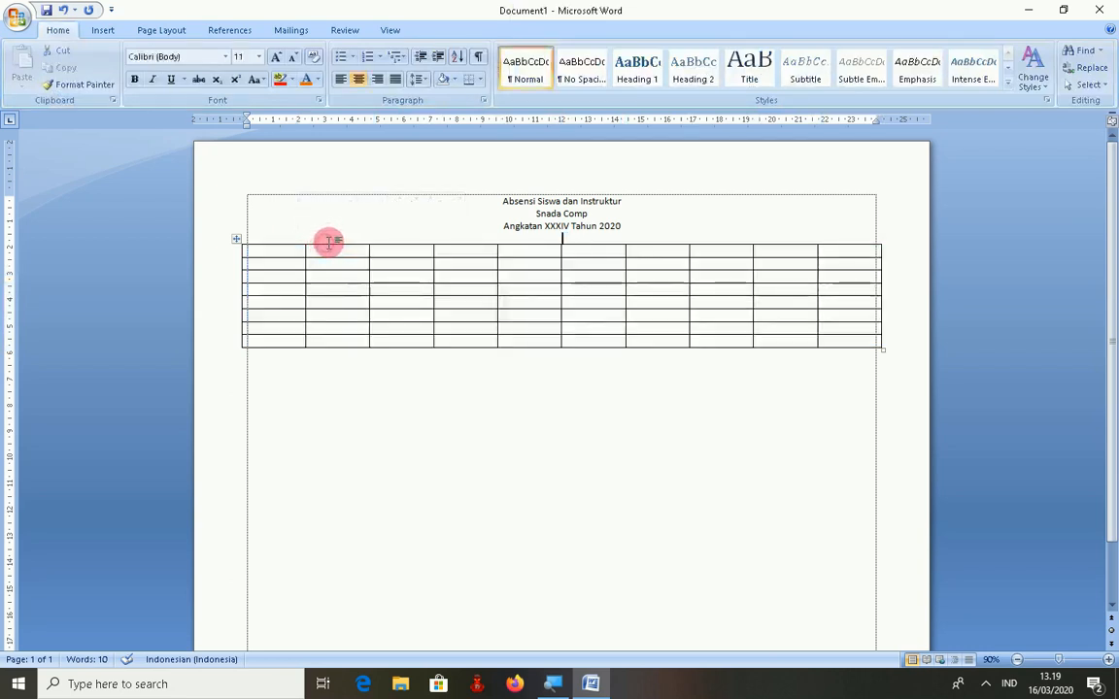
left_click(393, 243)
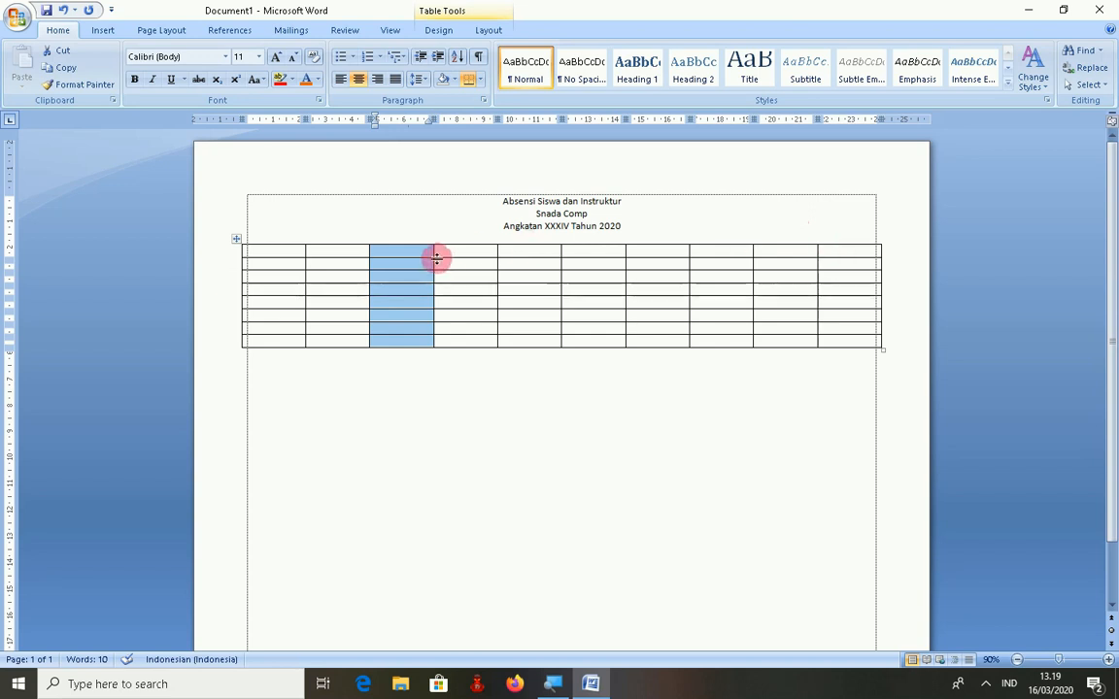
left_click_drag(211, 250, 215, 342)
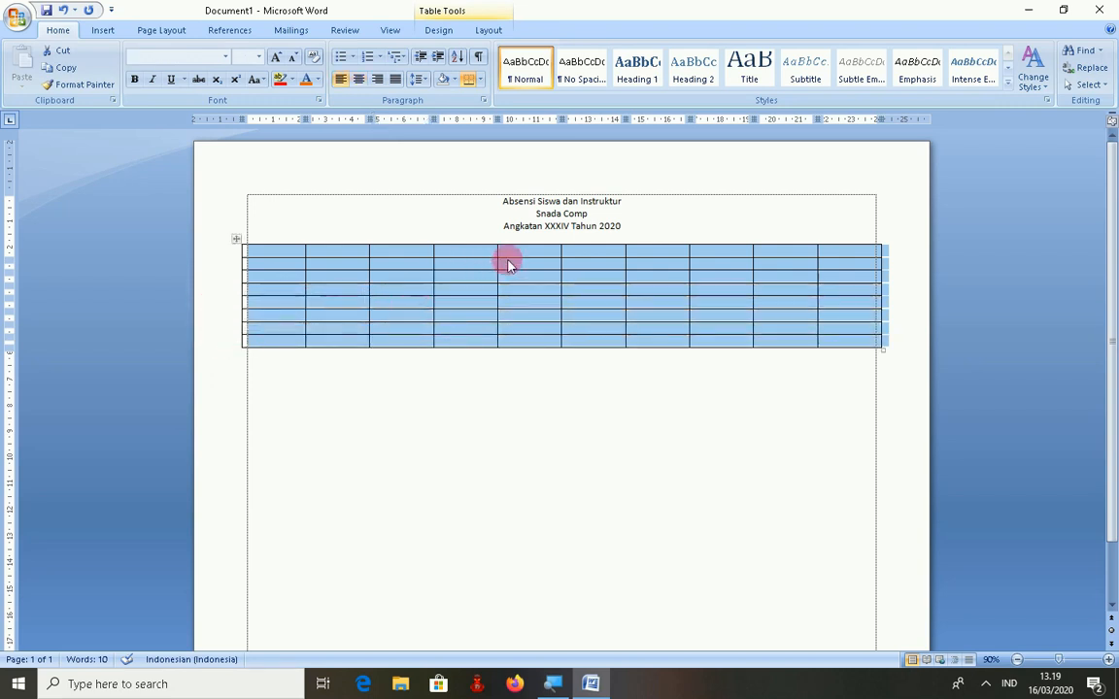
left_click(624, 243)
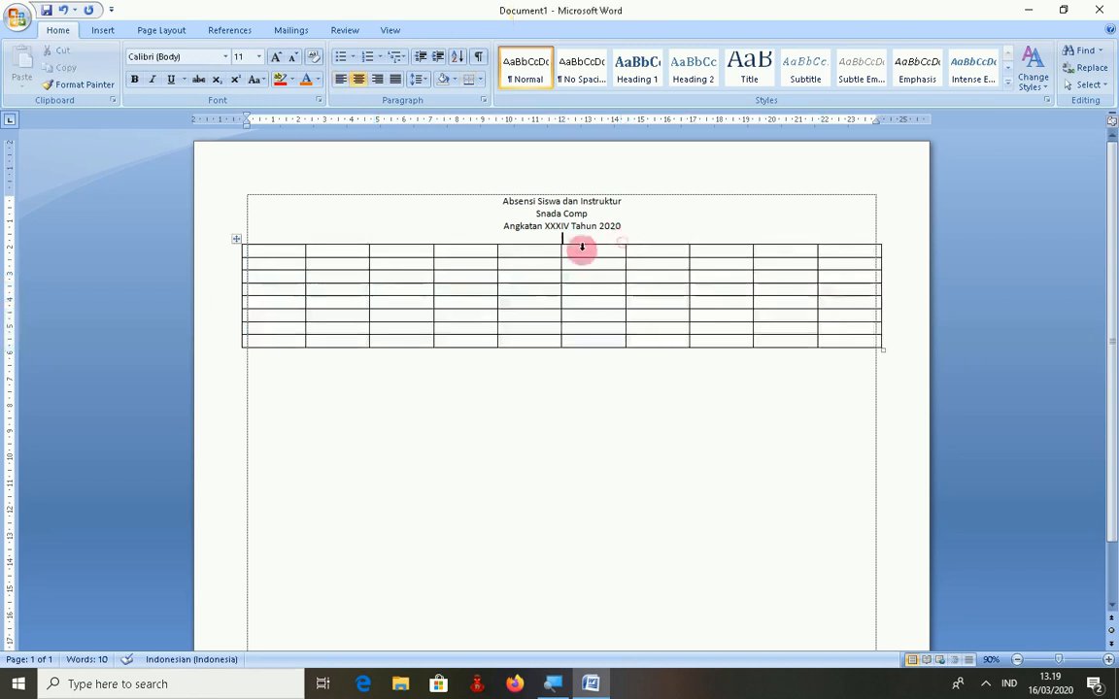
left_click(235, 240)
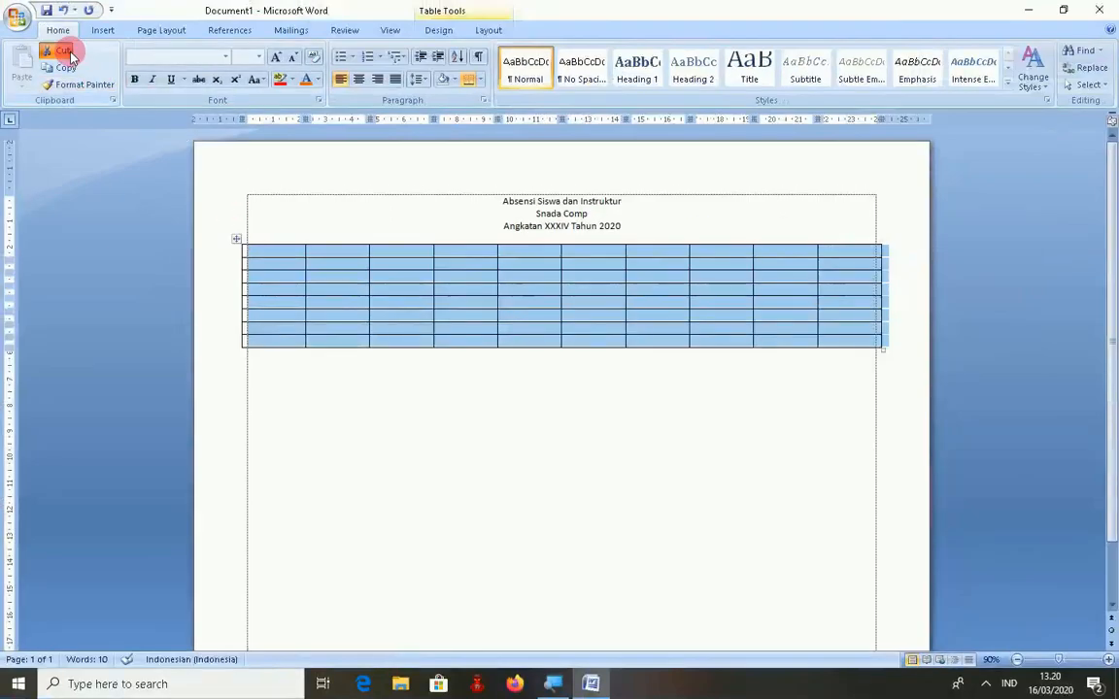
- Cut the table and insert a new 10 by 8 table through the Insert Table dialog
left_click(68, 52)
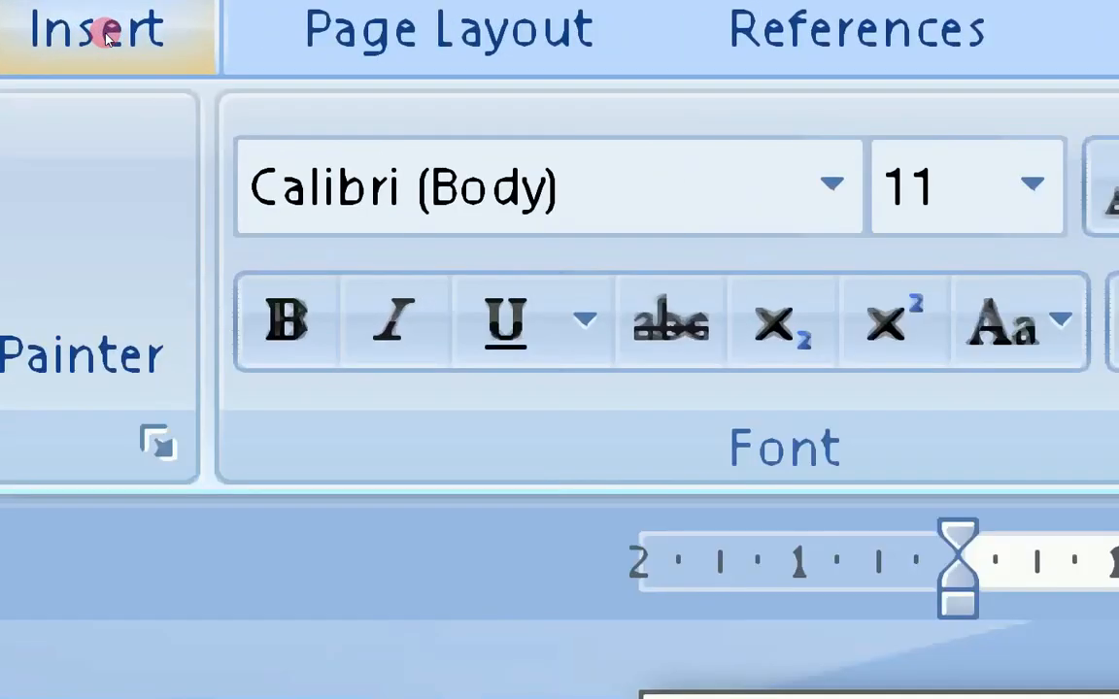
left_click(106, 34)
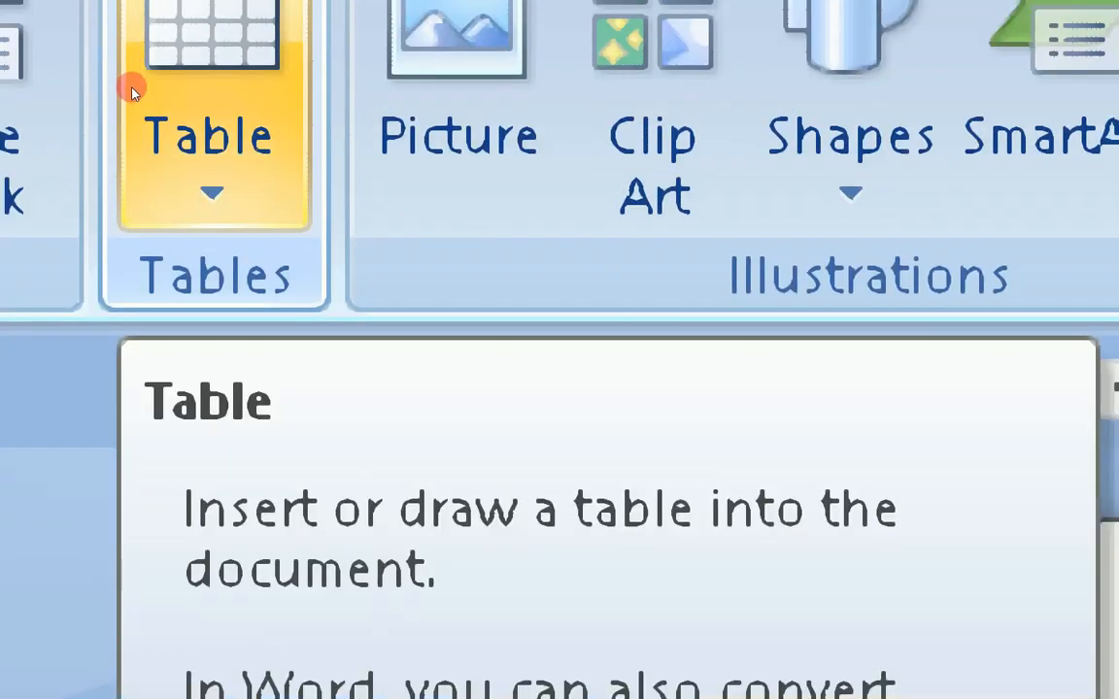
left_click(133, 90)
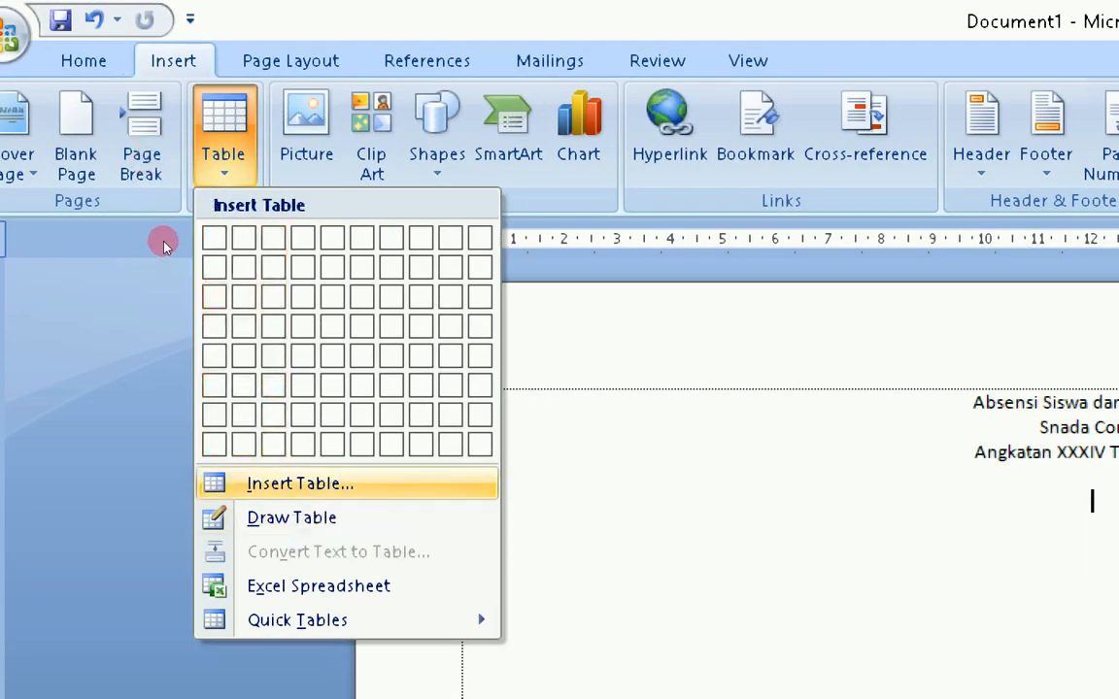
key("Return")
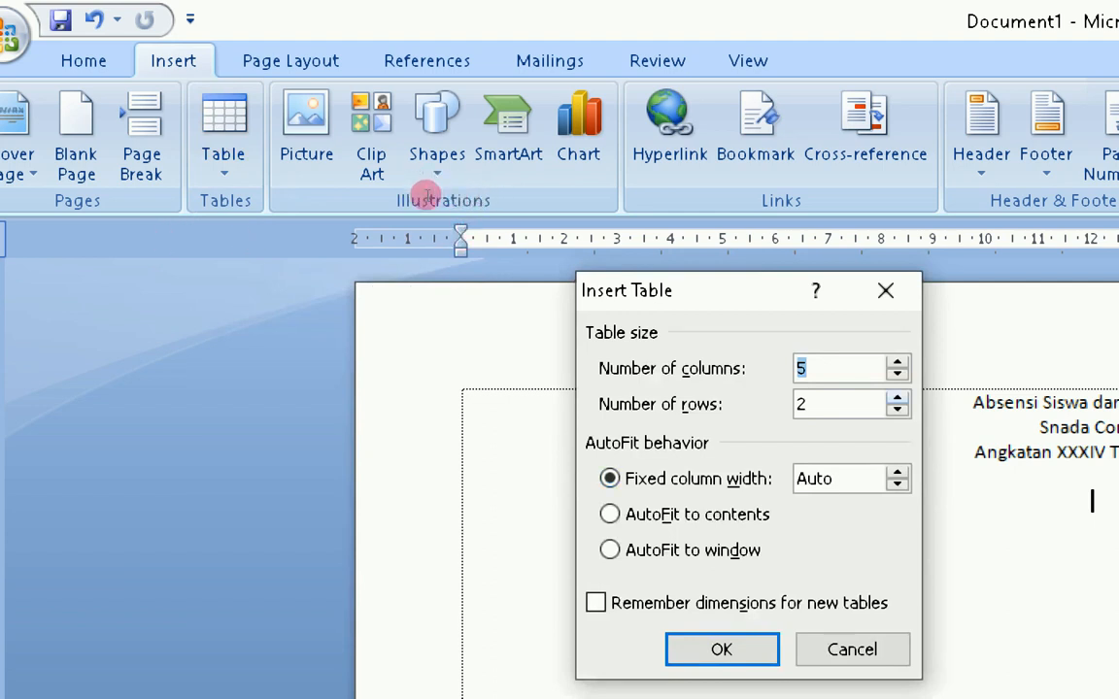
left_click_drag(427, 182, 404, 185)
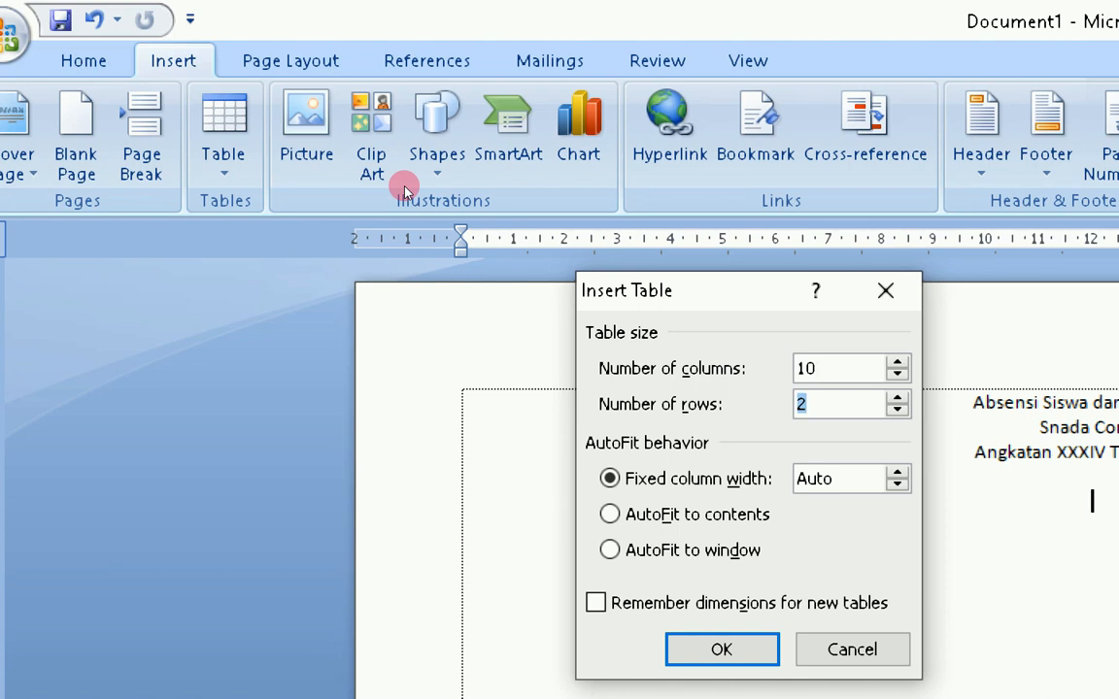
type("8")
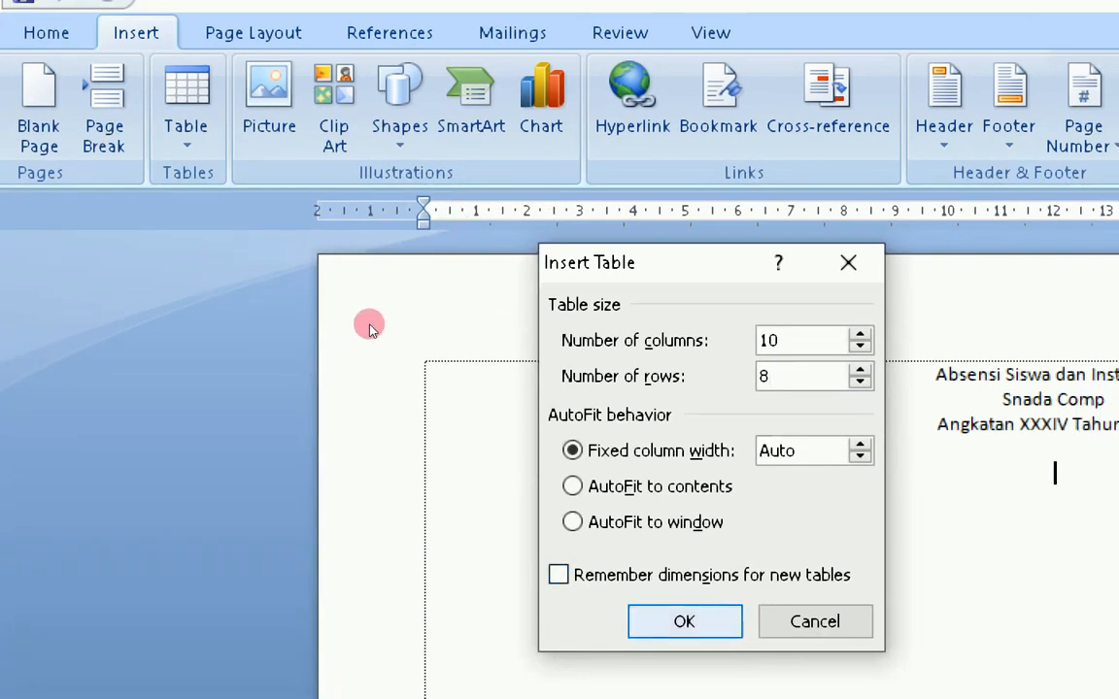
key("Return")
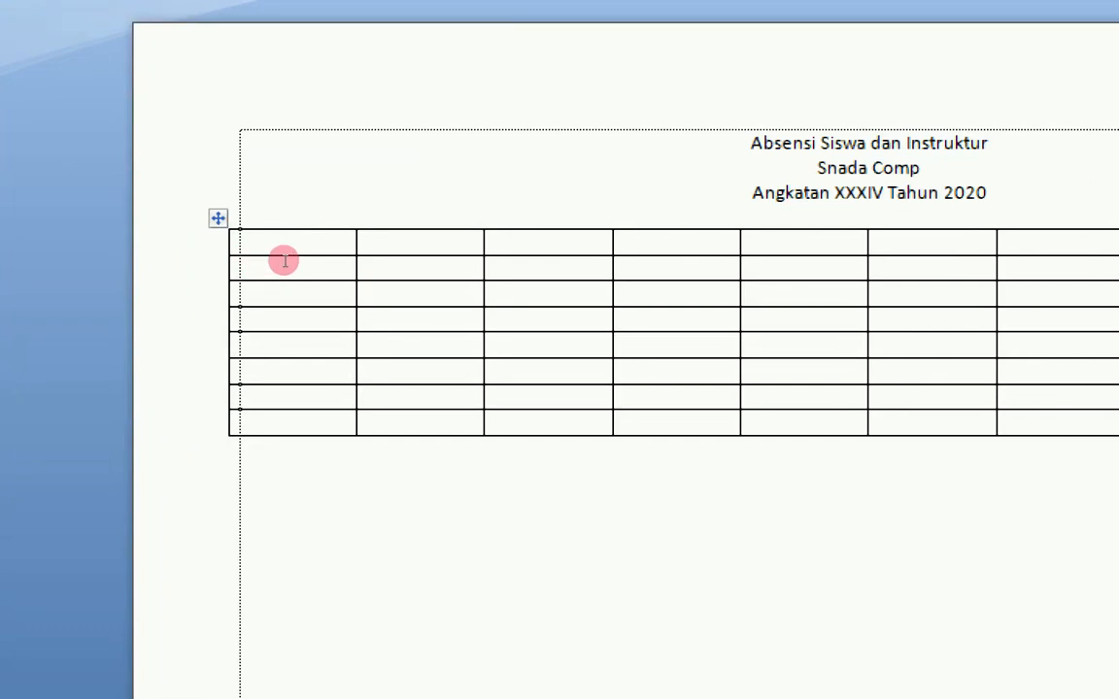
- Enter NO and NAMA headers, and Senin, Rabu, Jum'at in the second row
type("N")
type("NAMA")
key("Tab")
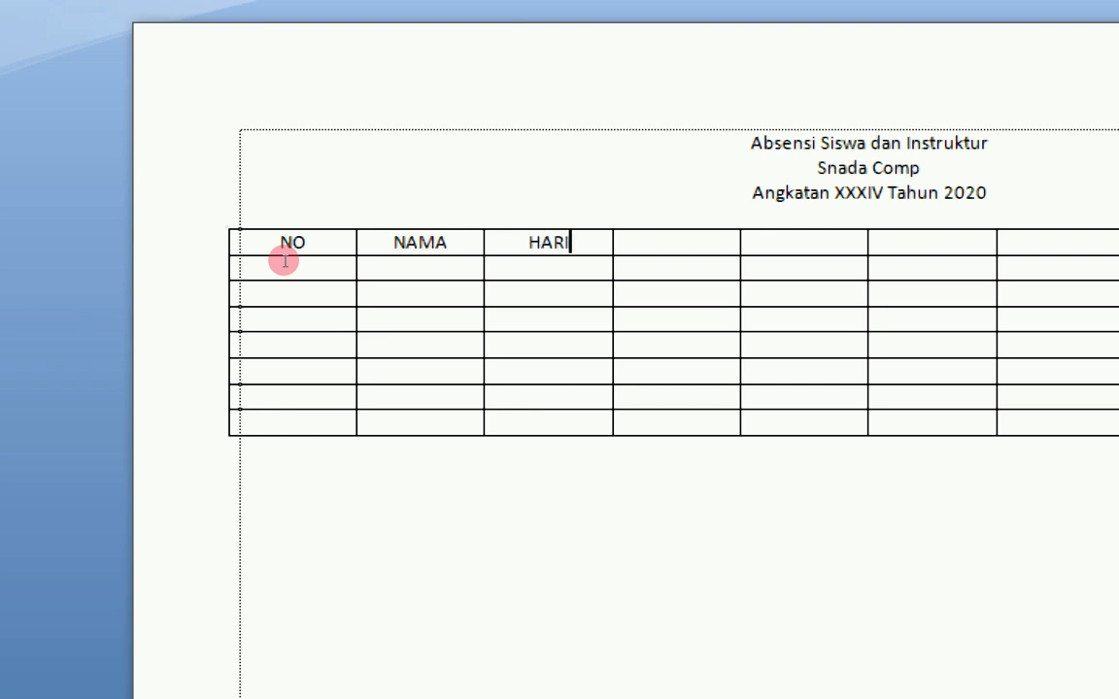
key("Down")
type("sENin Rabu")
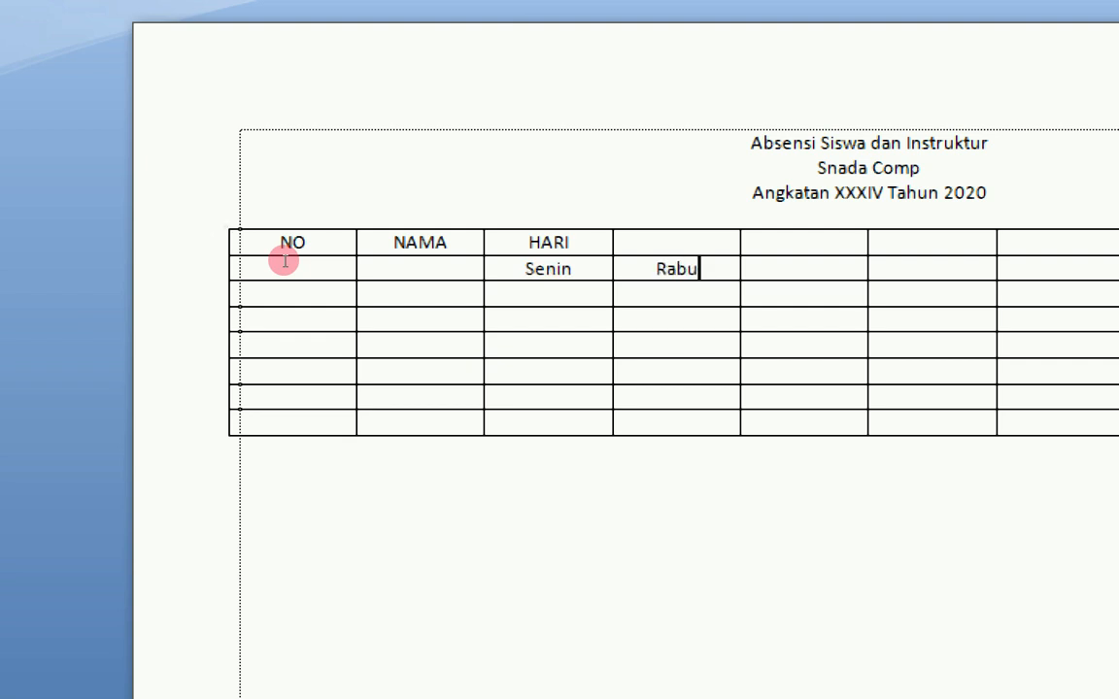
key("Tab")
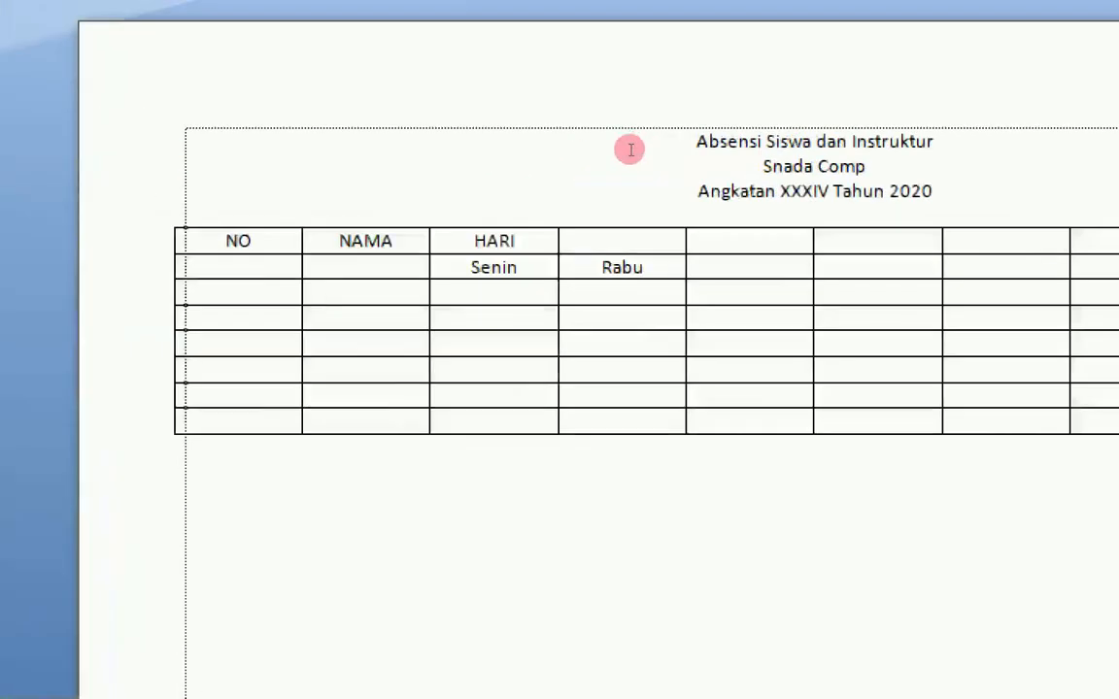
type("Jum'at")
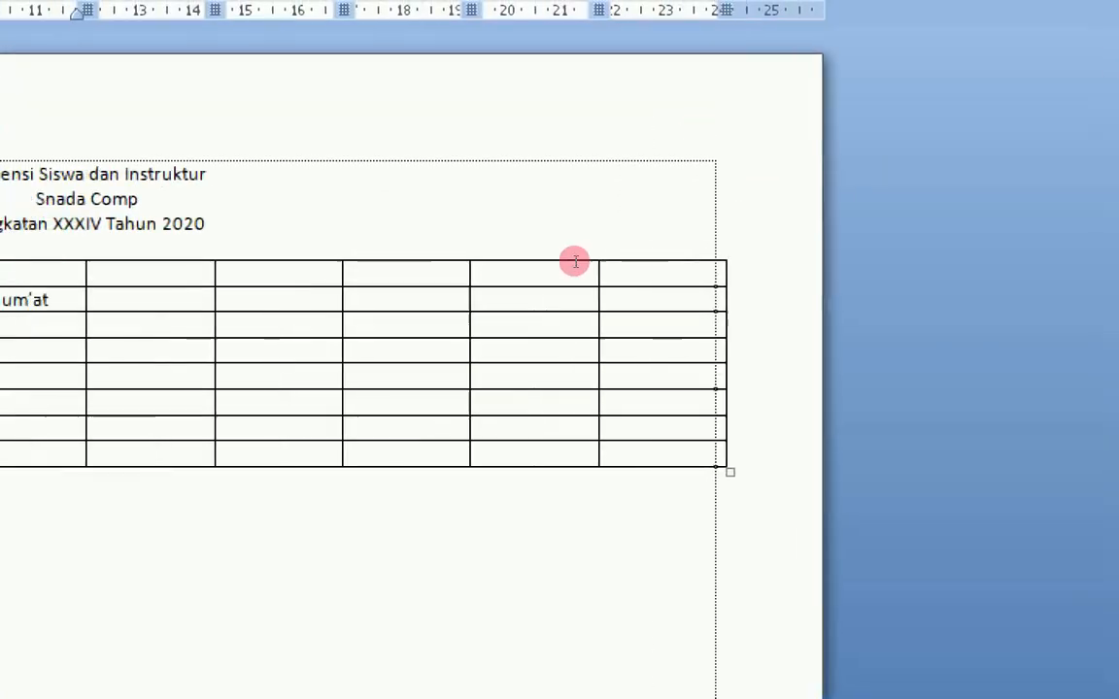
- Fill the remaining headers Jam, Instruktur, Materi and Keterangan, leaving Paraf's cell for later
key("Right")
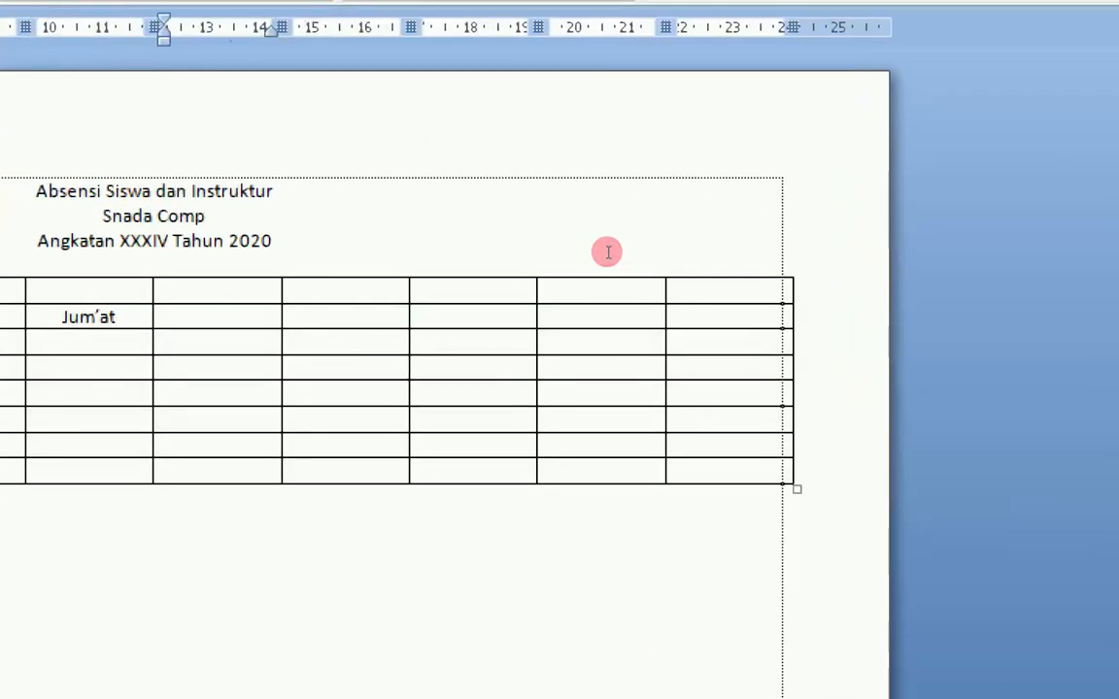
type("Jam")
key("Tab")
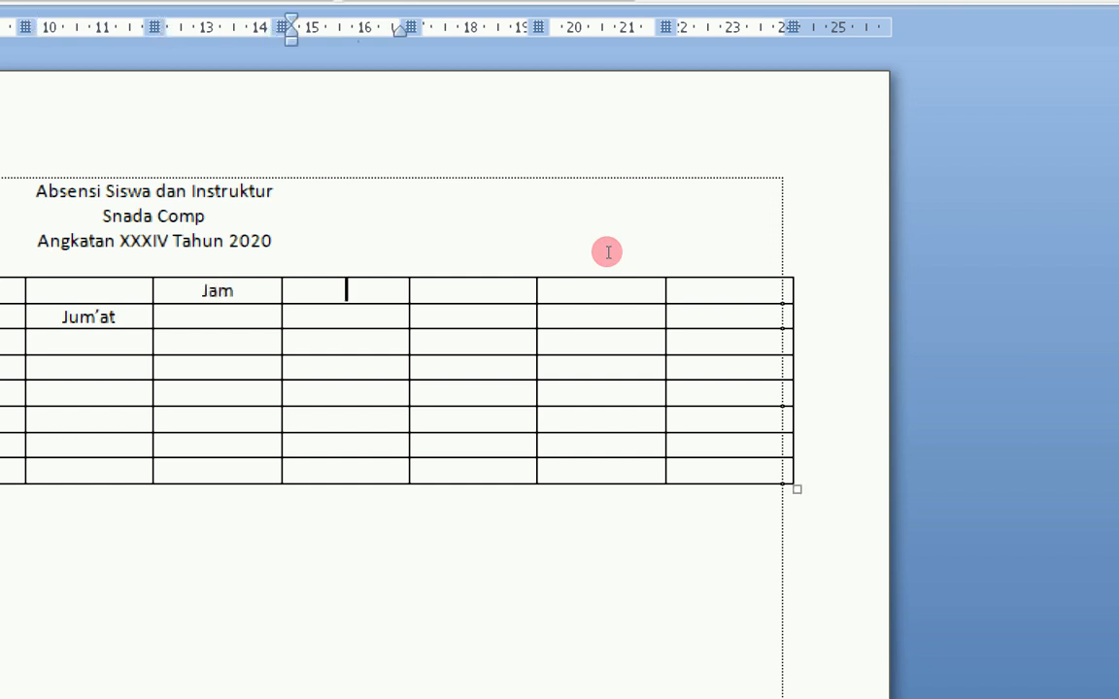
type("Instrutkru")
key("BackSpace")
key("BackSpace")
key("BackSpace")
key("BackSpace")
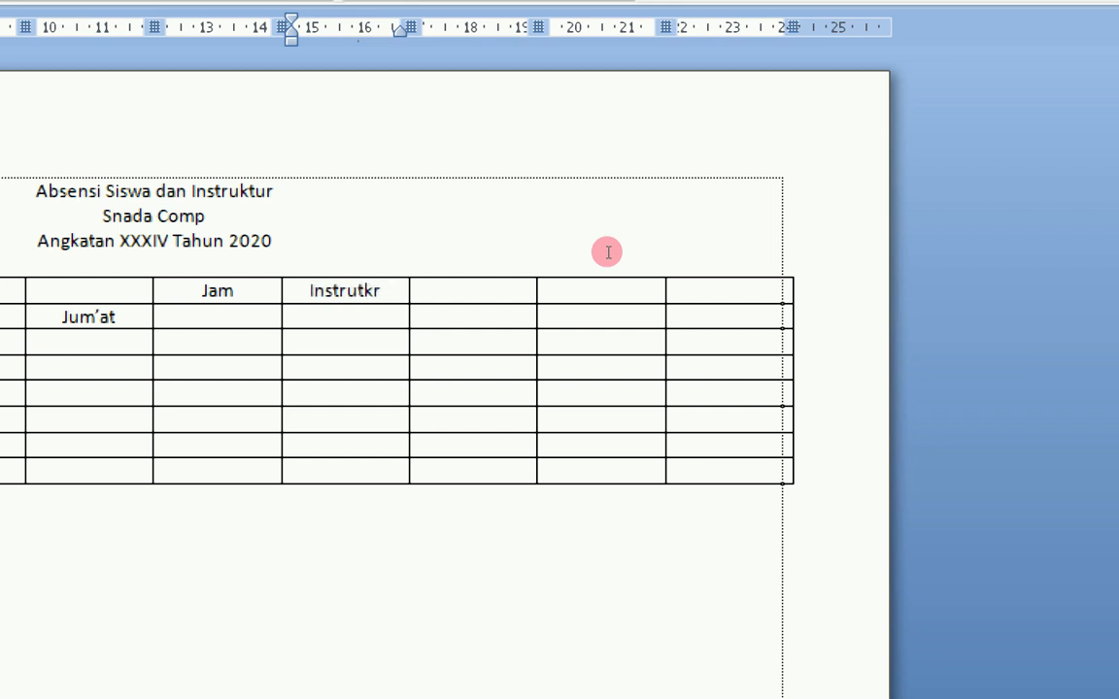
type("ktur")
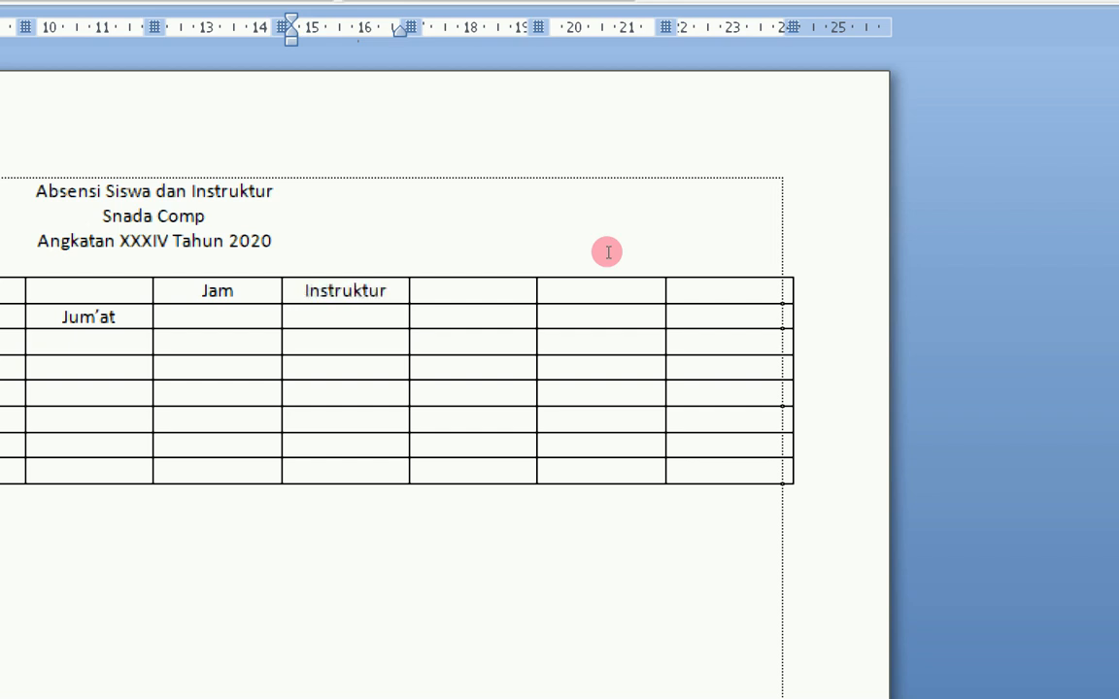
key("Tab")
type("Materi")
key("Tab")
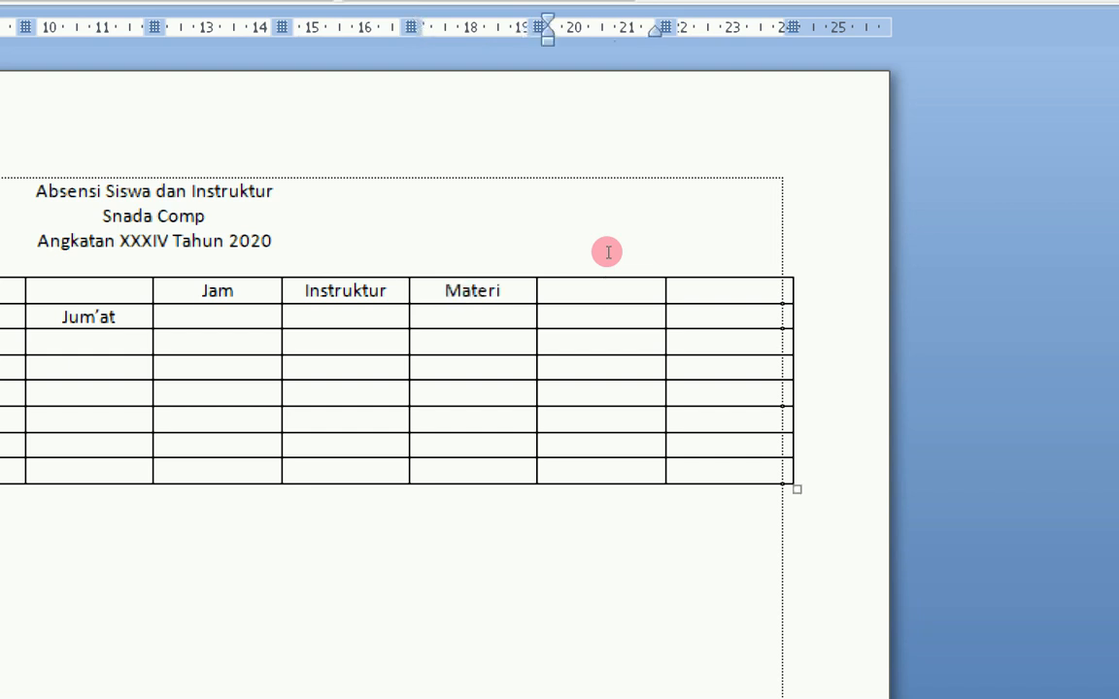
key("Tab")
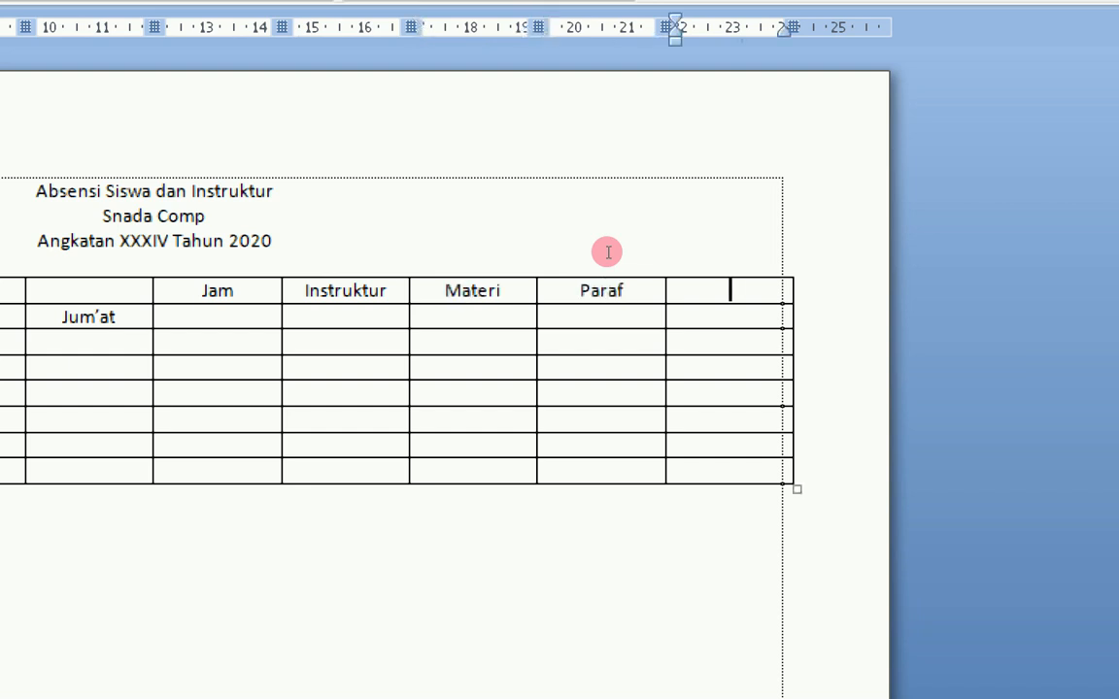
type("Keterangan")
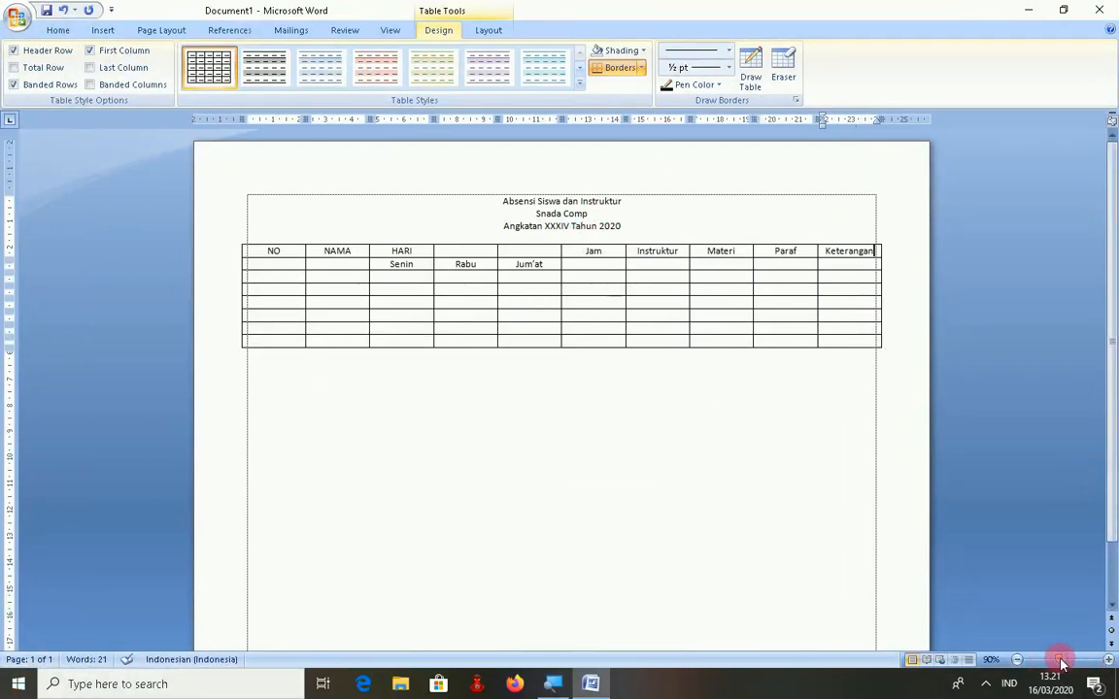
- Merge HARI with the two empty header cells to its right into one cell
left_click_drag(1060, 664, 1068, 664)
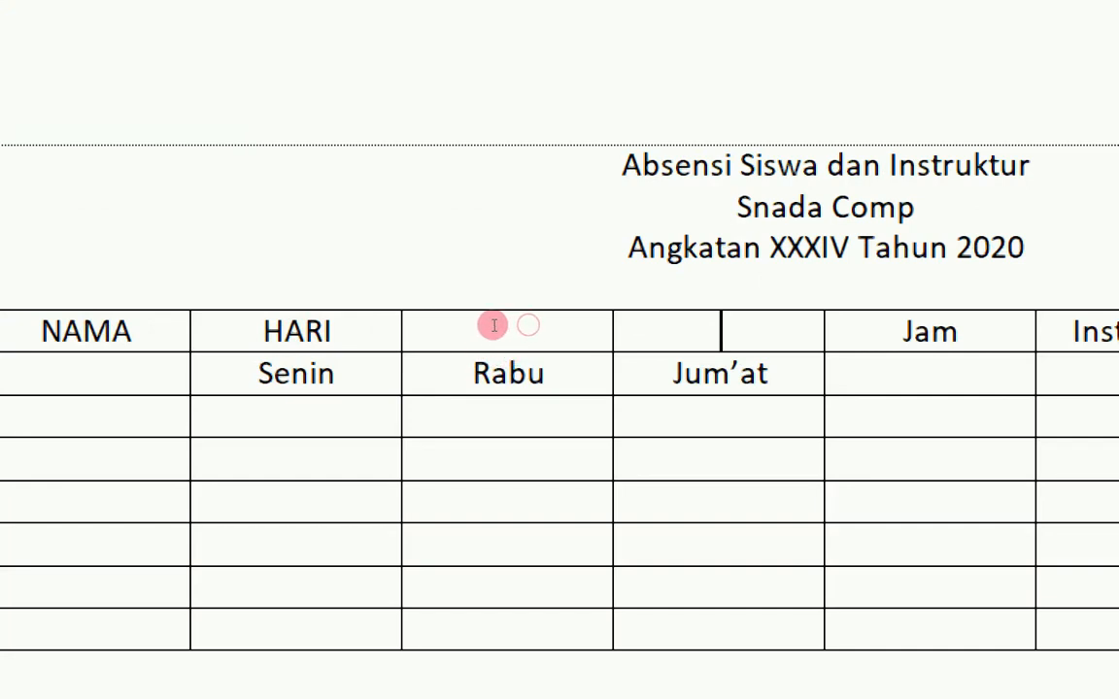
left_click(449, 326, "shift")
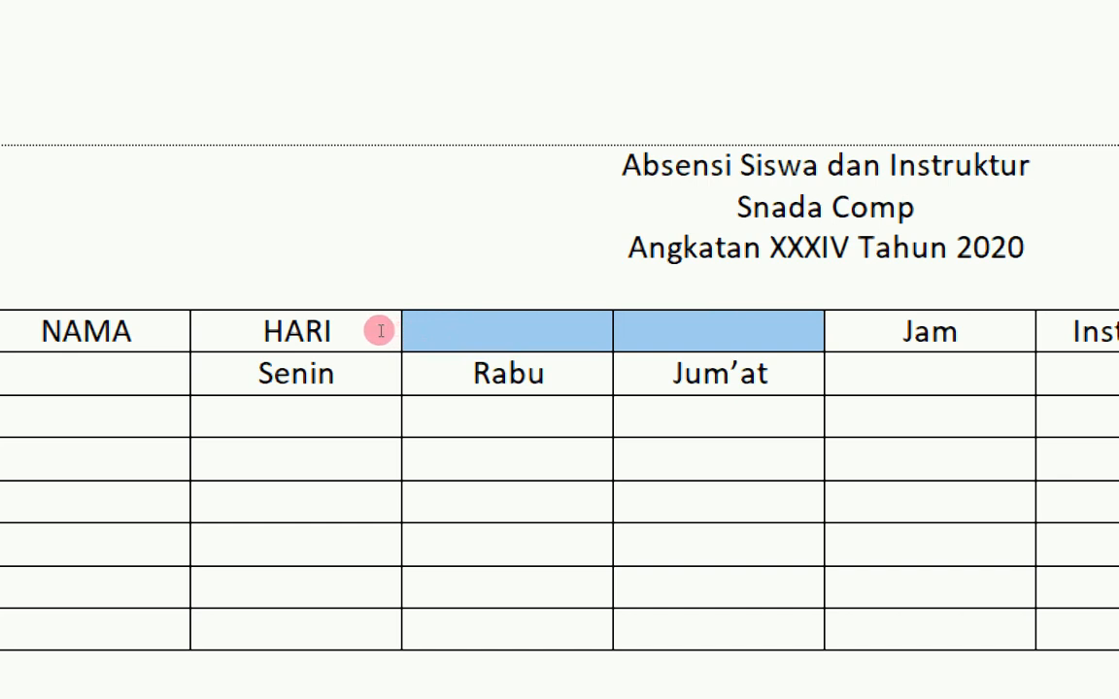
left_click(321, 331, "shift")
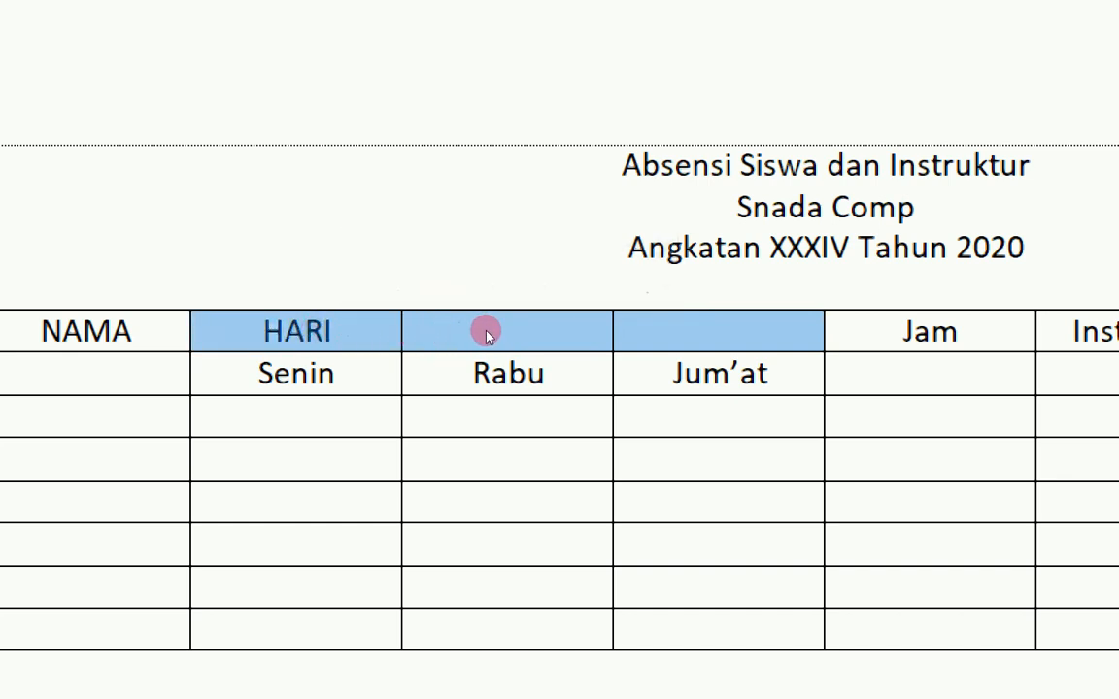
left_click(284, 327)
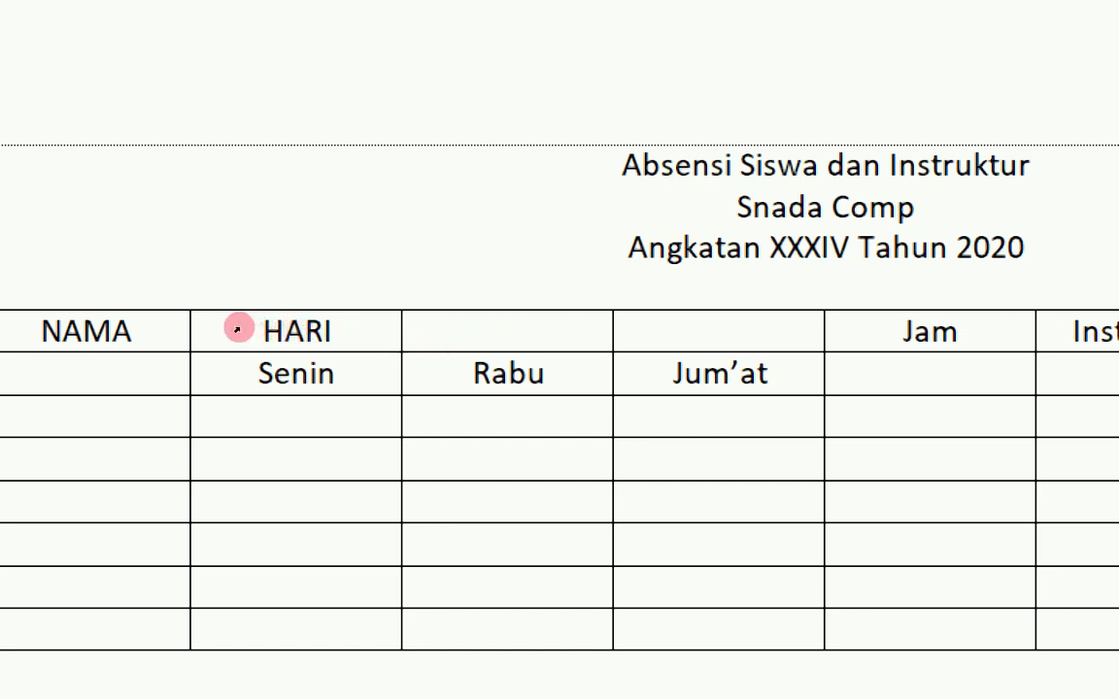
left_click_drag(239, 330, 463, 331)
key("shift+F10")
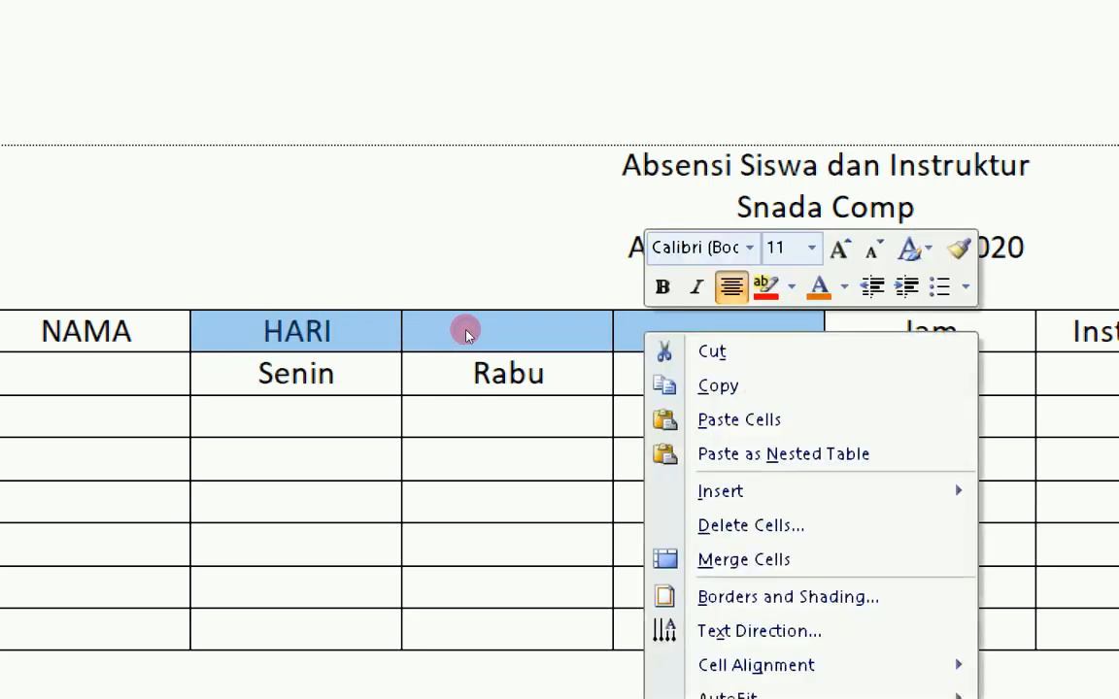
key("Down")
key("Down")
key("Down")
key("Down")
key("Down")
key("Down")
key("Down")
key("Return")
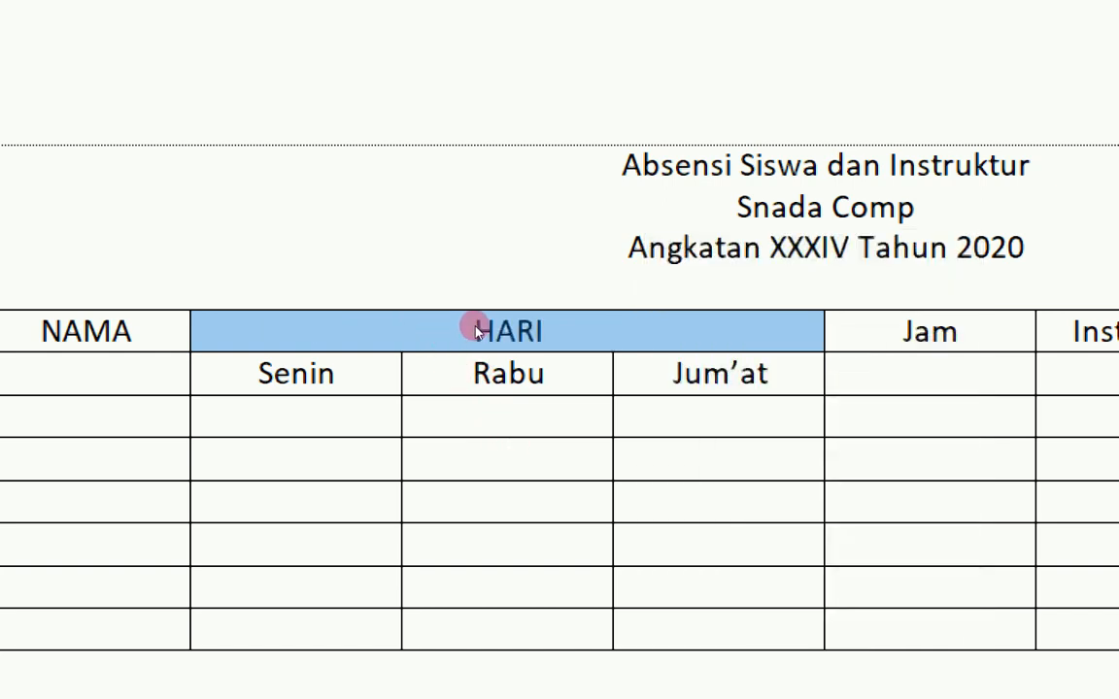
left_click(418, 331)
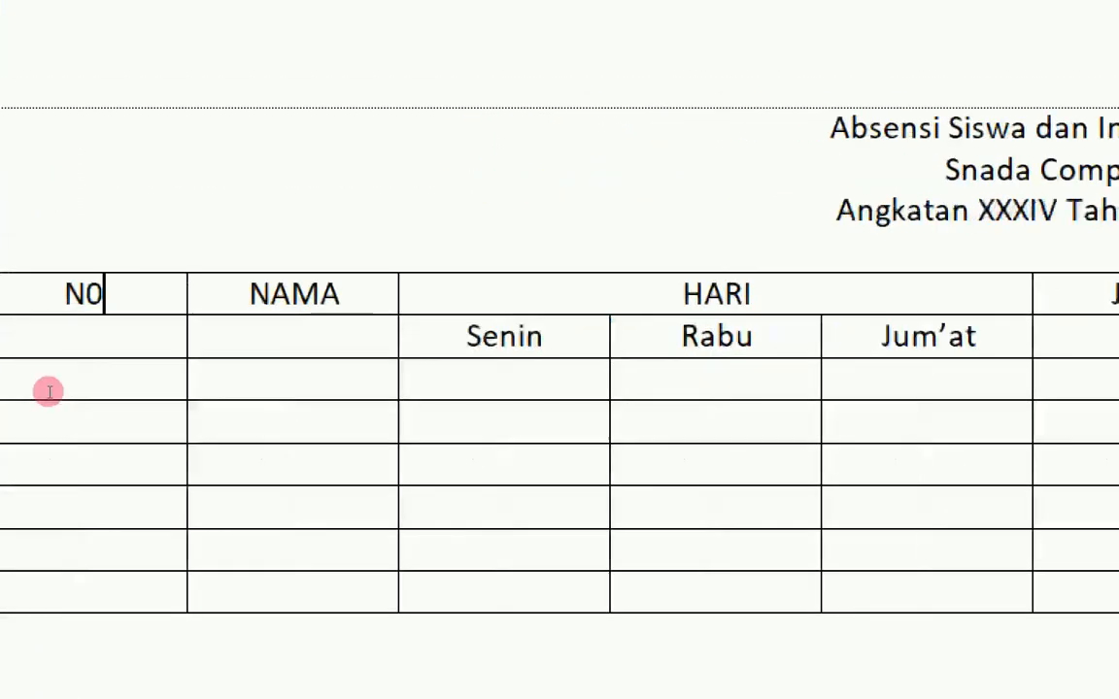
- Merge the N0 heading with the empty cell below it
left_click(67, 329)
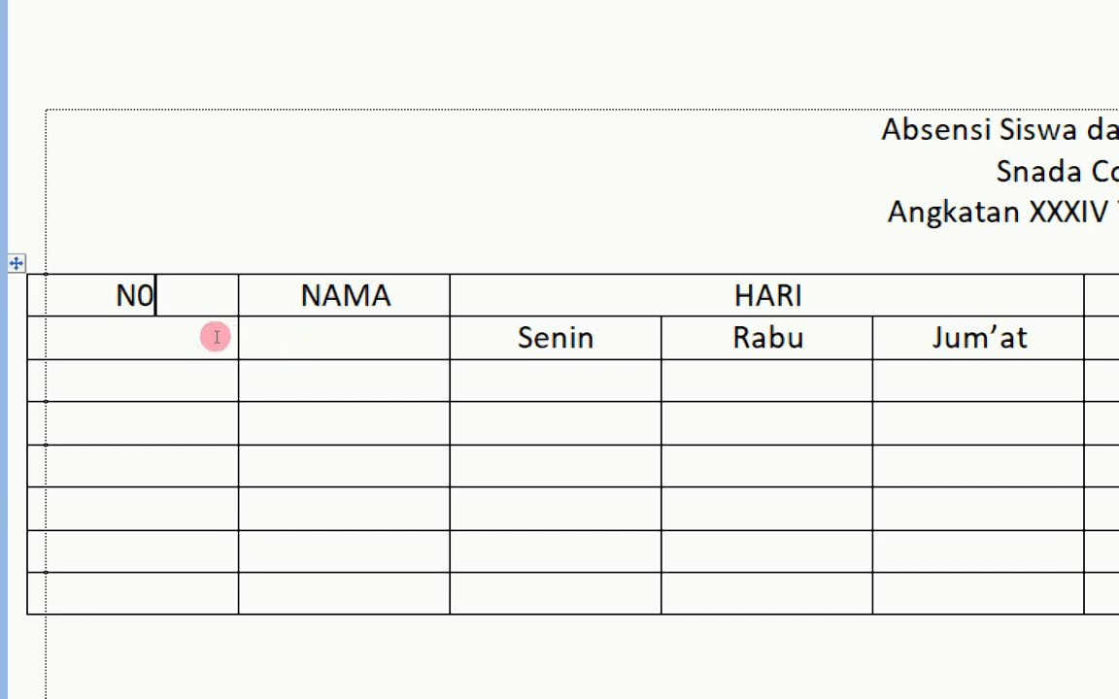
left_click(104, 346, "shift")
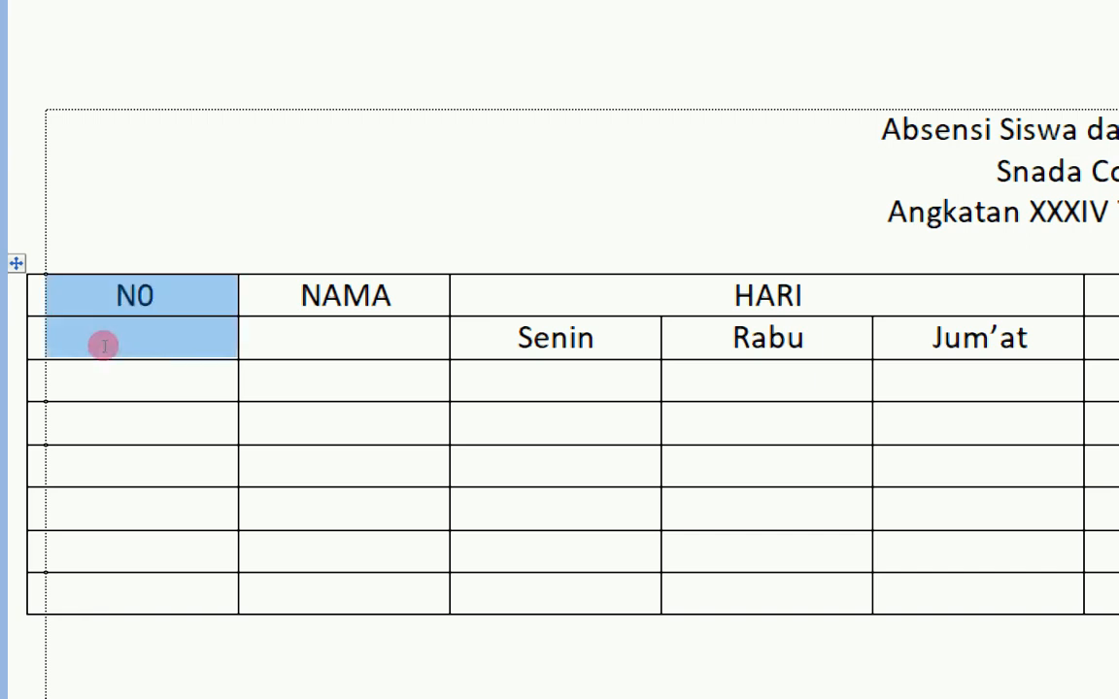
right_click(104, 348)
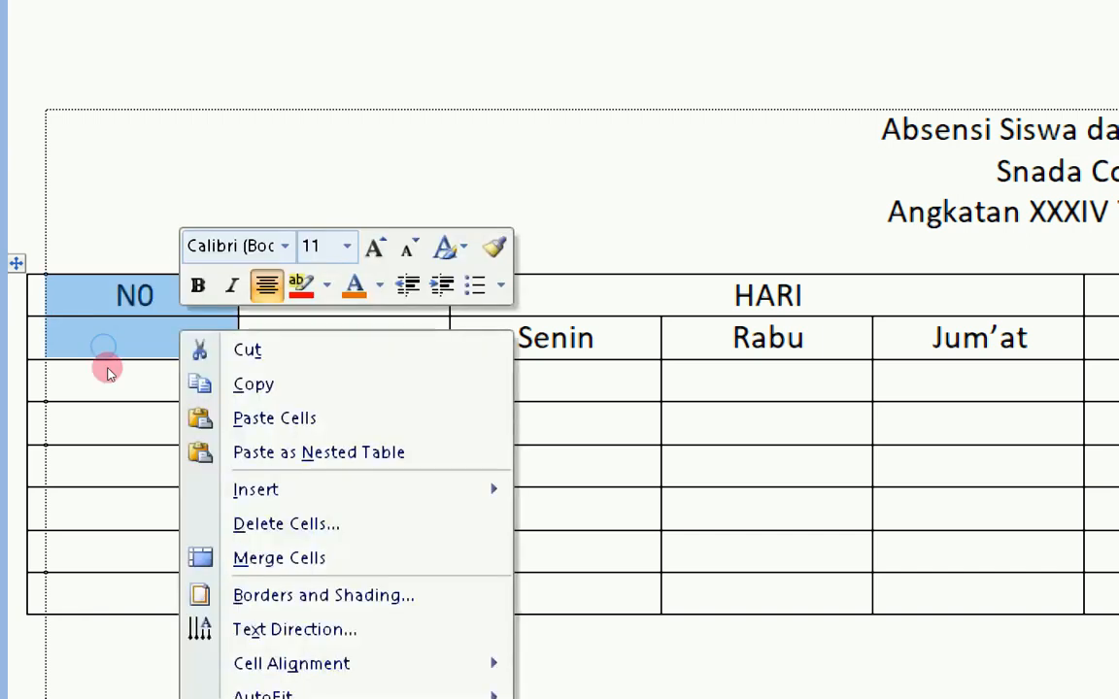
key("Return")
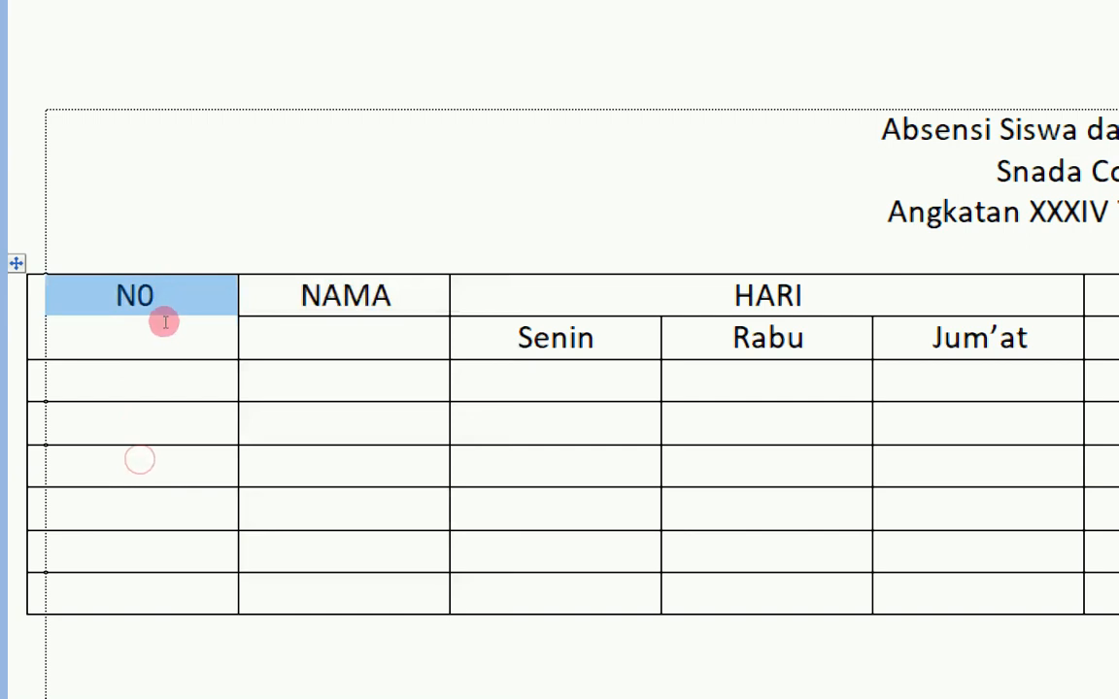
- Merge NAMA with the cell below it, then select both N0 and NAMA cells
key("Right")
key("shift+Down")
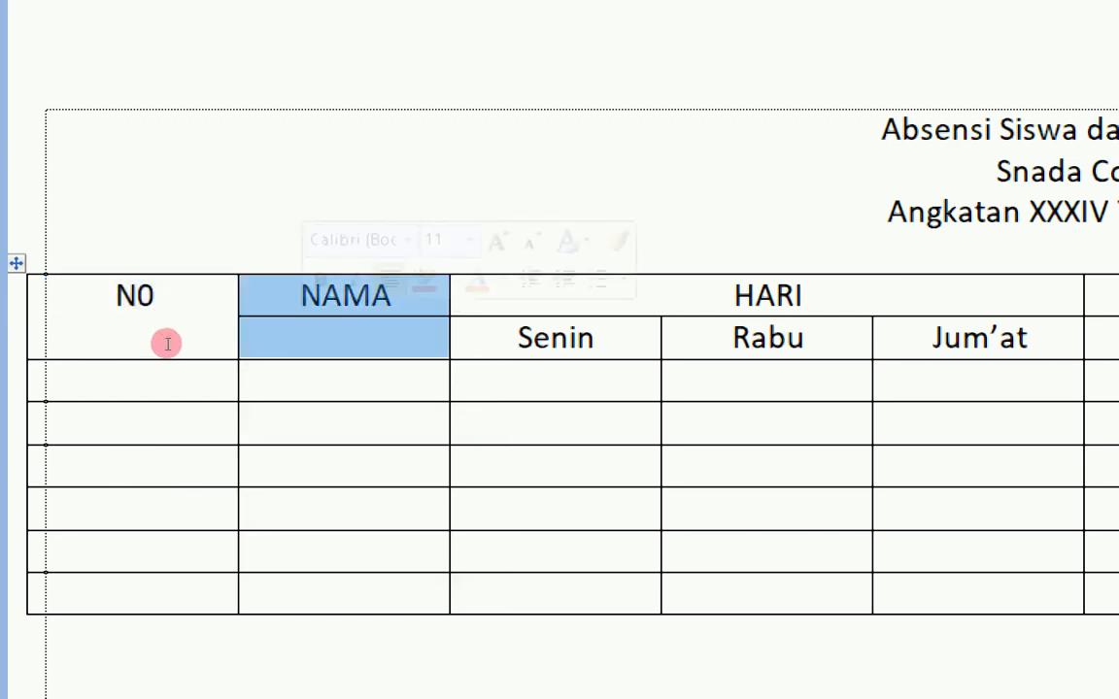
right_click(168, 344)
key("Down")
key("Down")
key("Down")
key("Down")
key("Down")
key("Down")
key("Down")
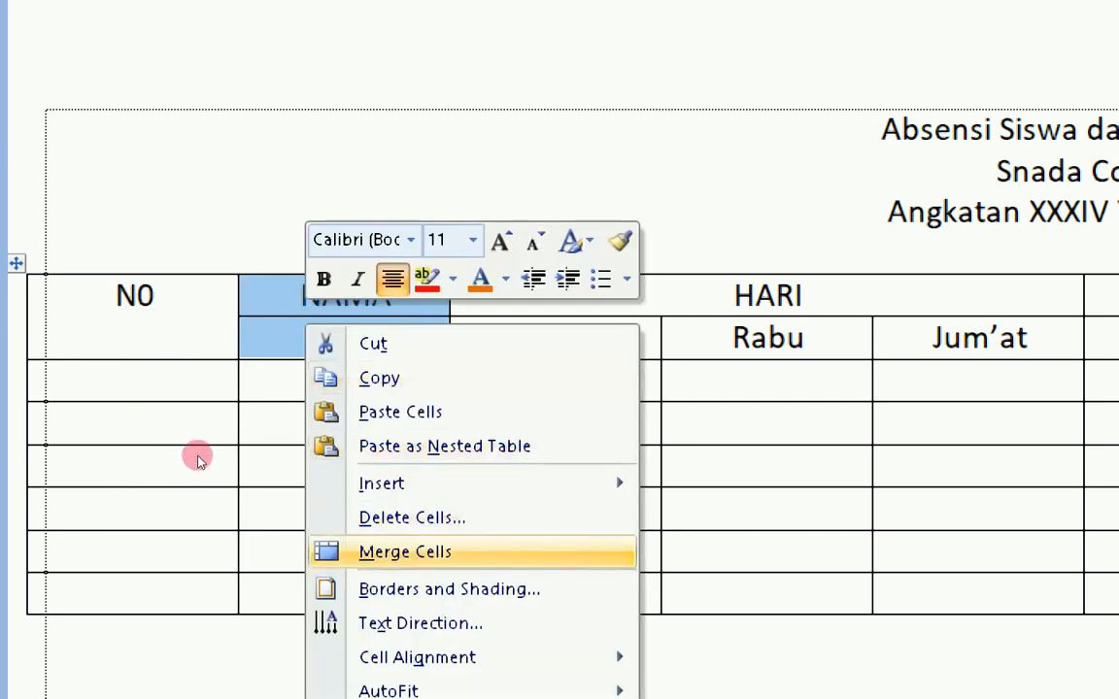
key("Return")
left_click(189, 351)
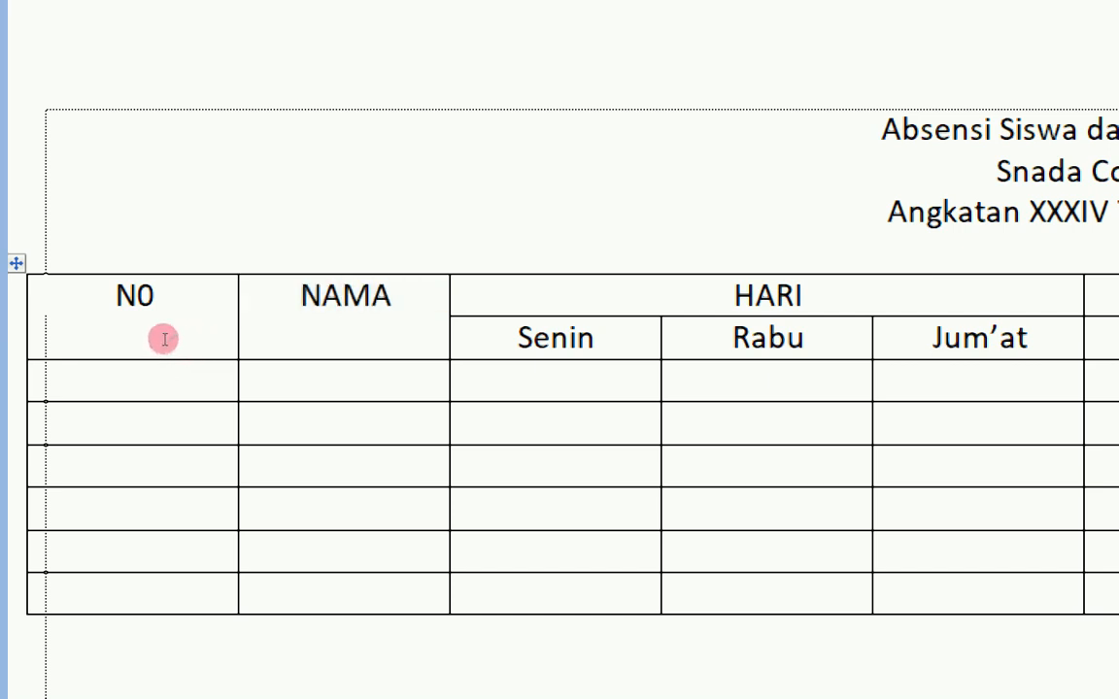
left_click_drag(53, 335, 175, 332)
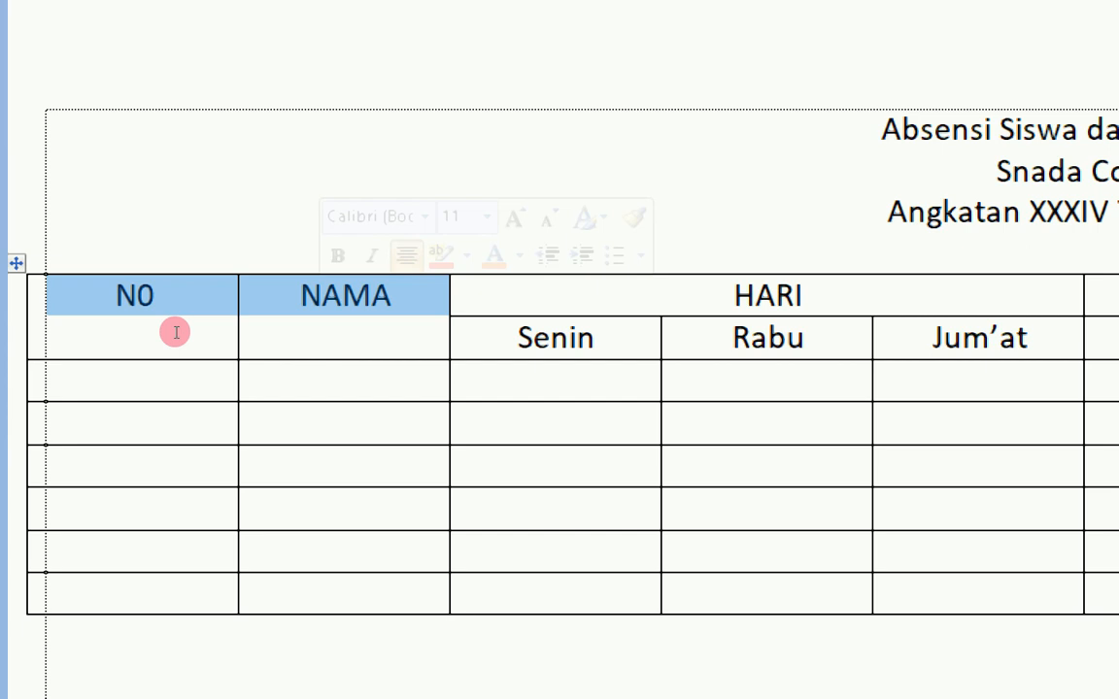
- Centre the N0 and NAMA headings horizontally and vertically in their tall merged cells
right_click(326, 304)
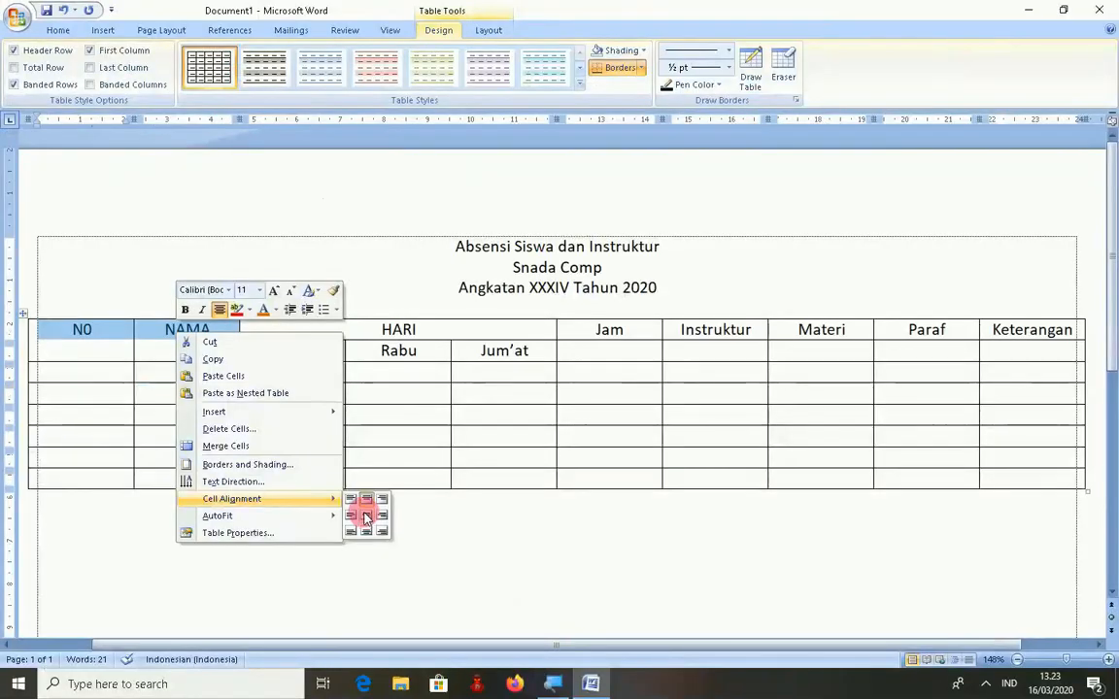
left_click(366, 519)
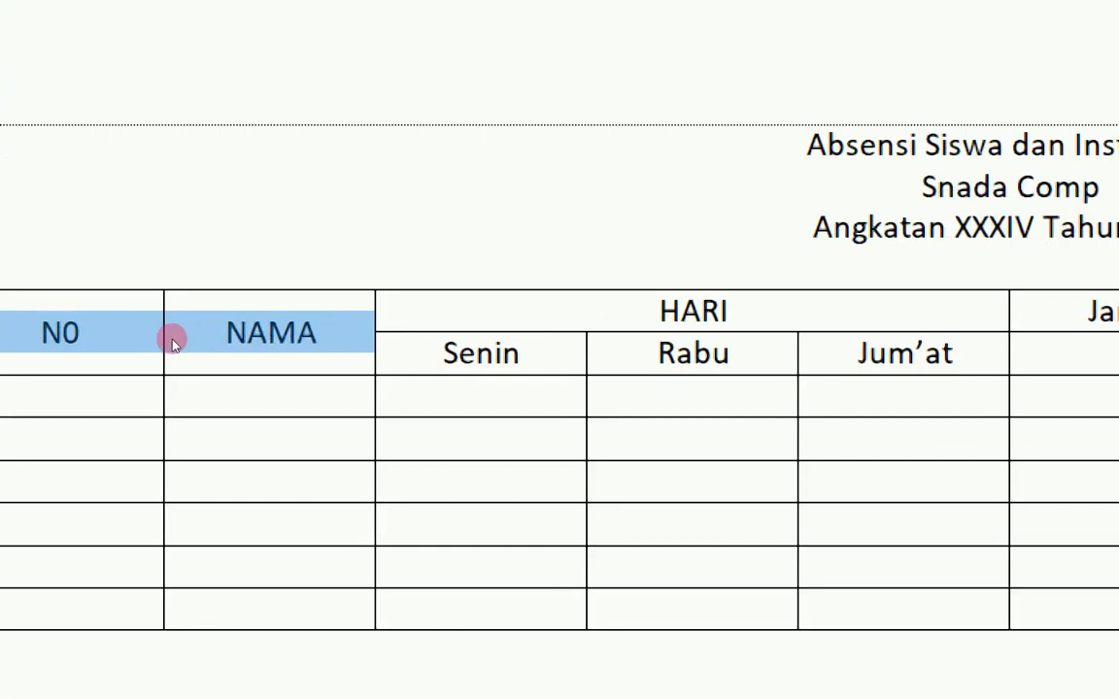
left_click(201, 358)
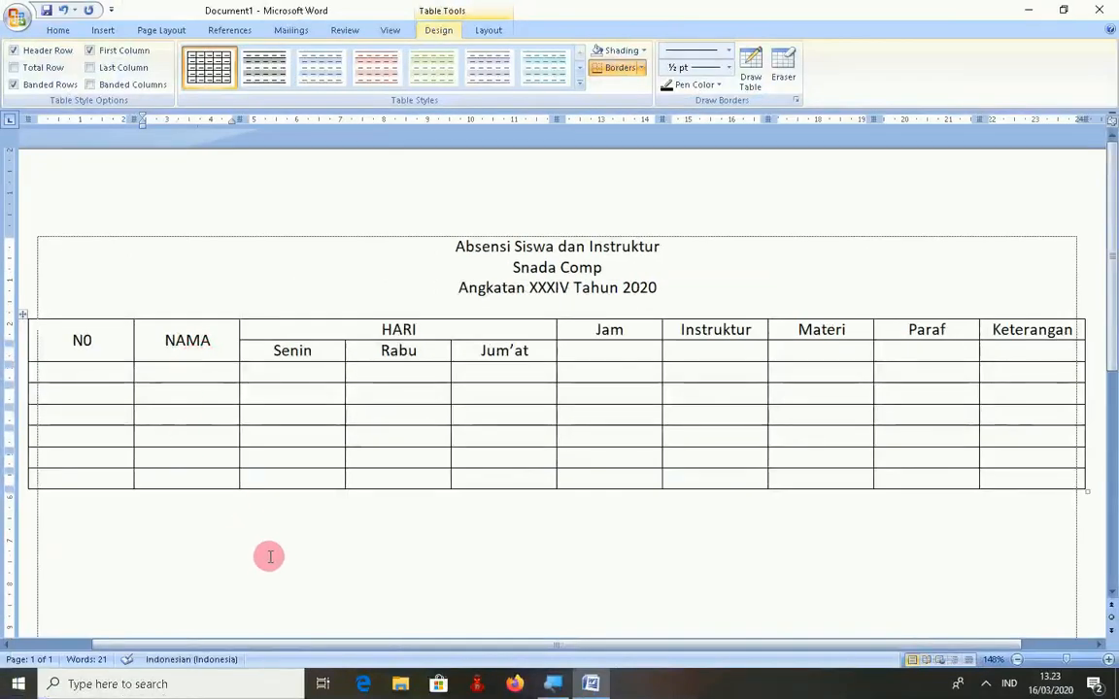
- Select the Jam heading with the empty cell below it, ready to merge
left_click_drag(300, 644, 362, 639)
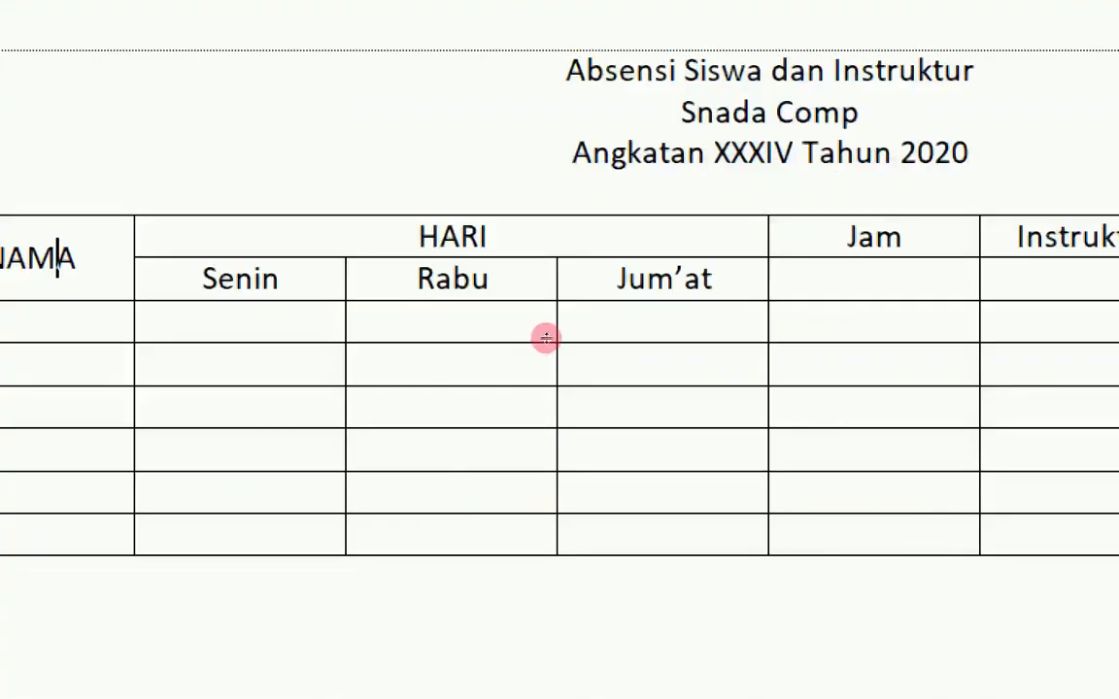
key("shift+Down")
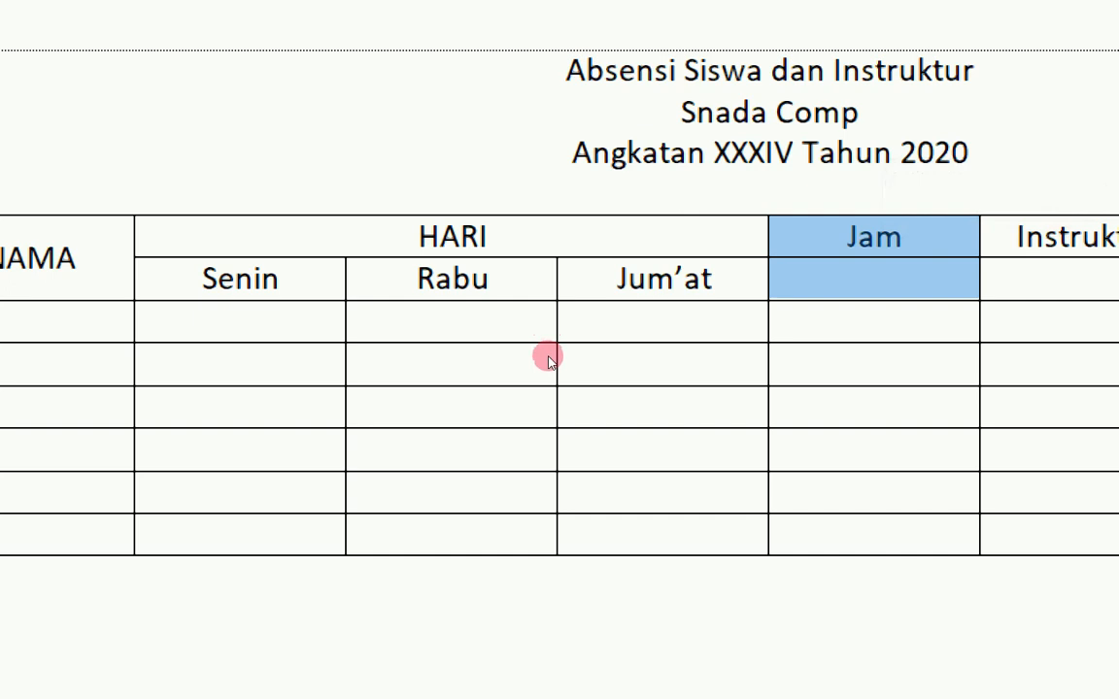
key("shift+F10")
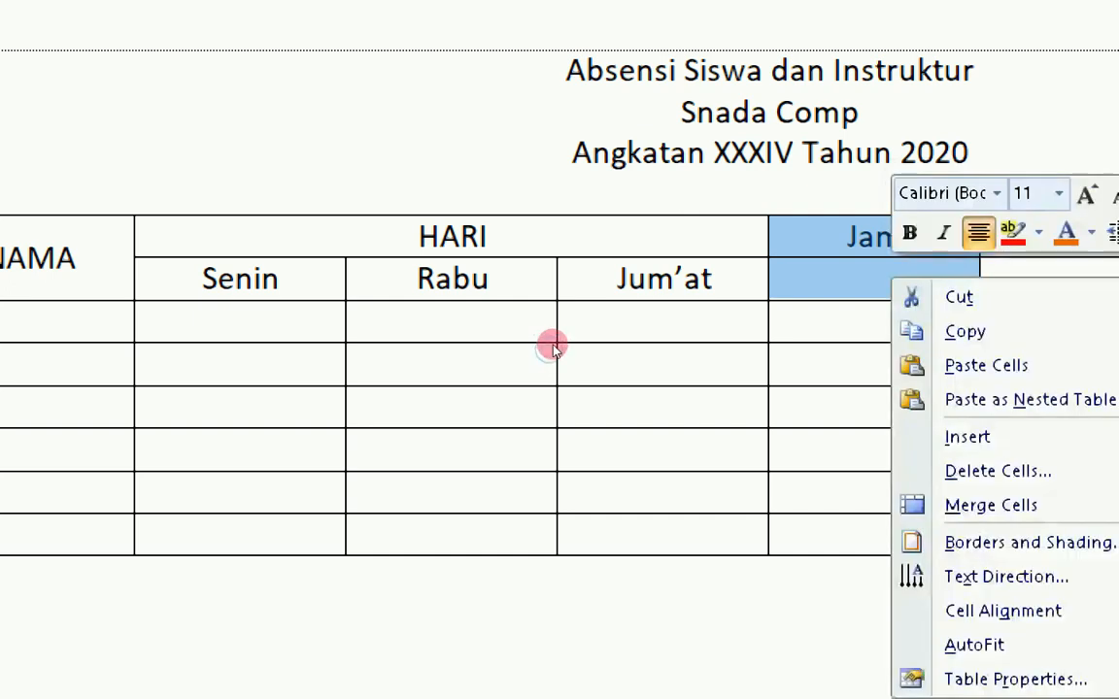
key("Down")
key("Down")
key("Down")
key("Down")
key("Down")
key("Down")
key("Down")
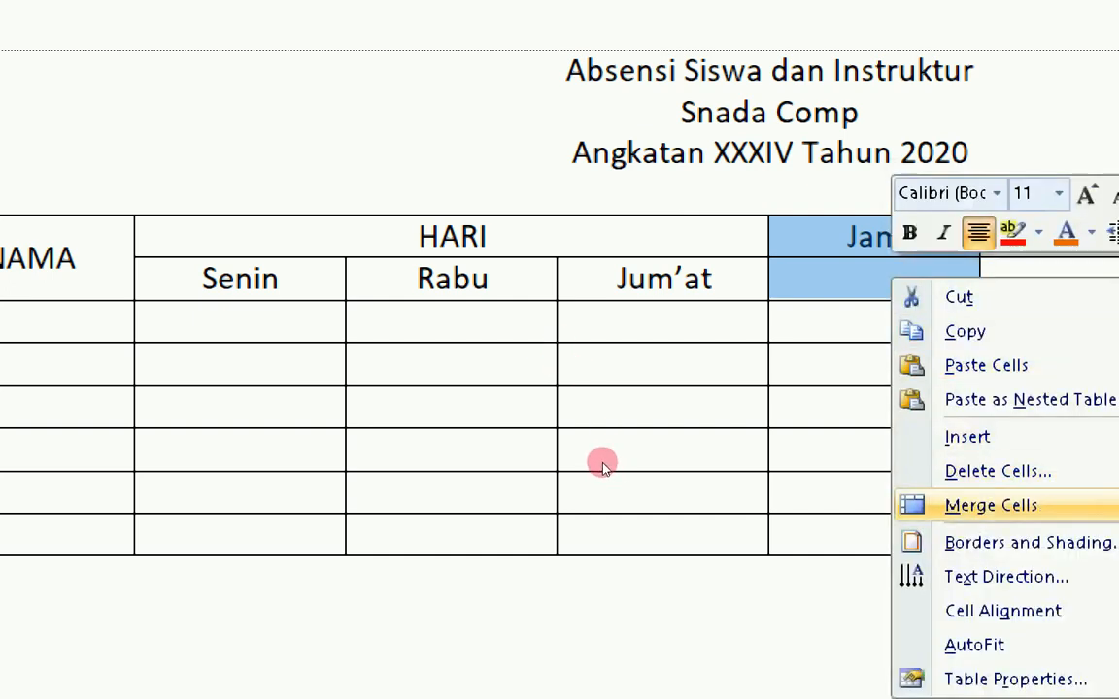
- Merge the Jam, Instruktur and Materi headers each with the empty cell below
key("Return")
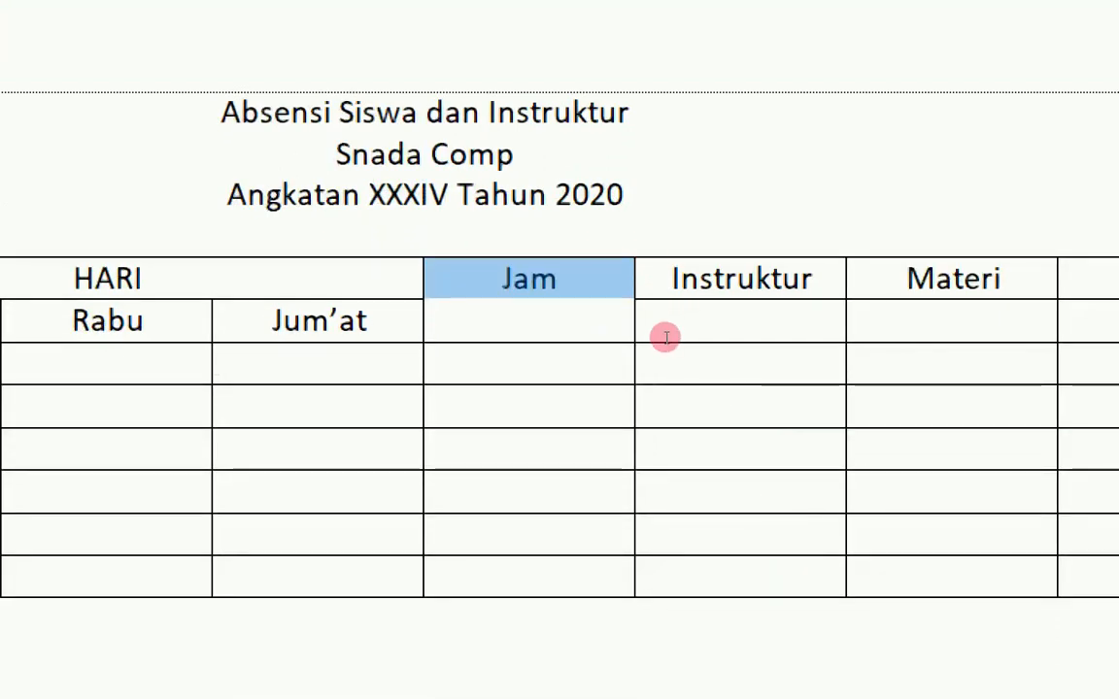
left_click_drag(773, 280, 662, 336)
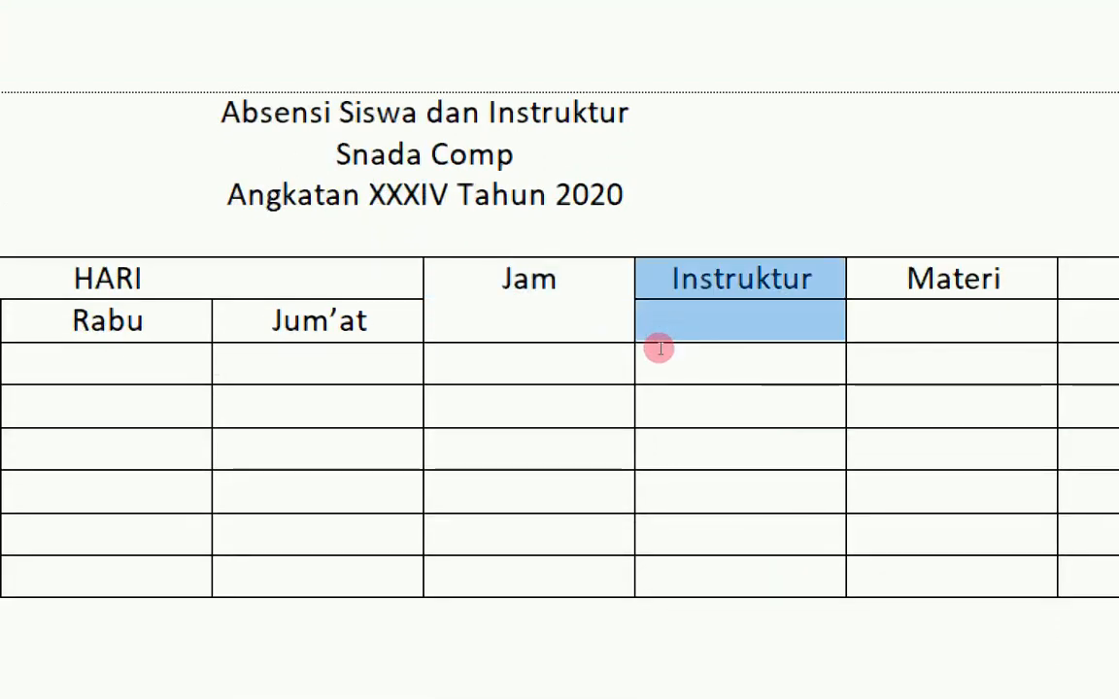
right_click(660, 352)
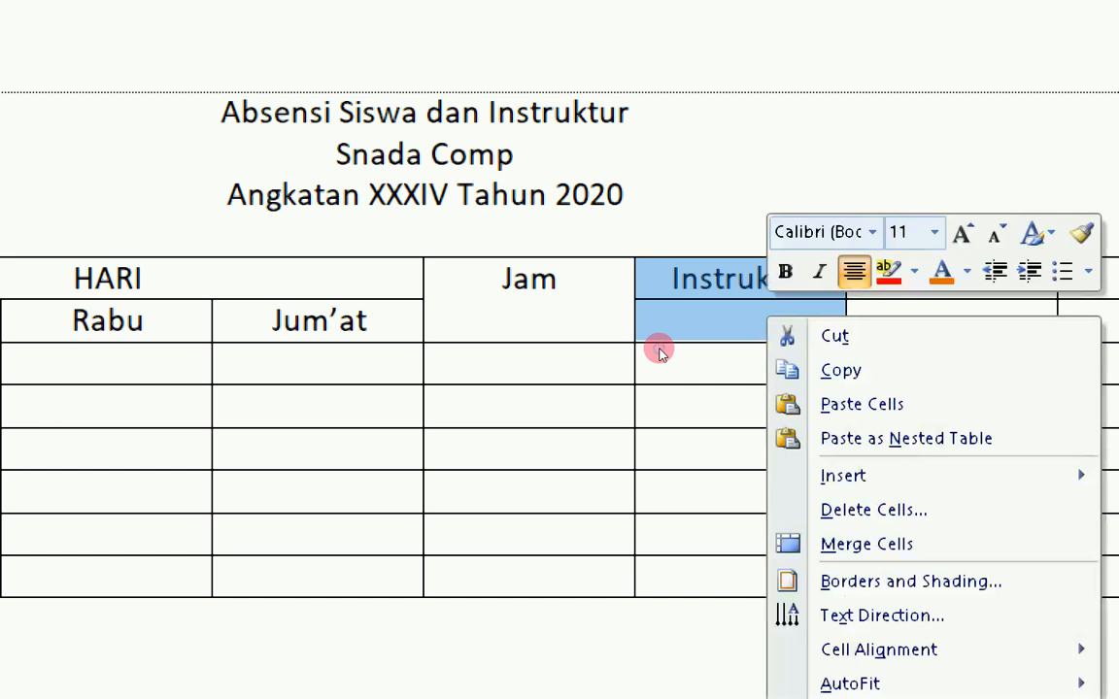
left_click(704, 463)
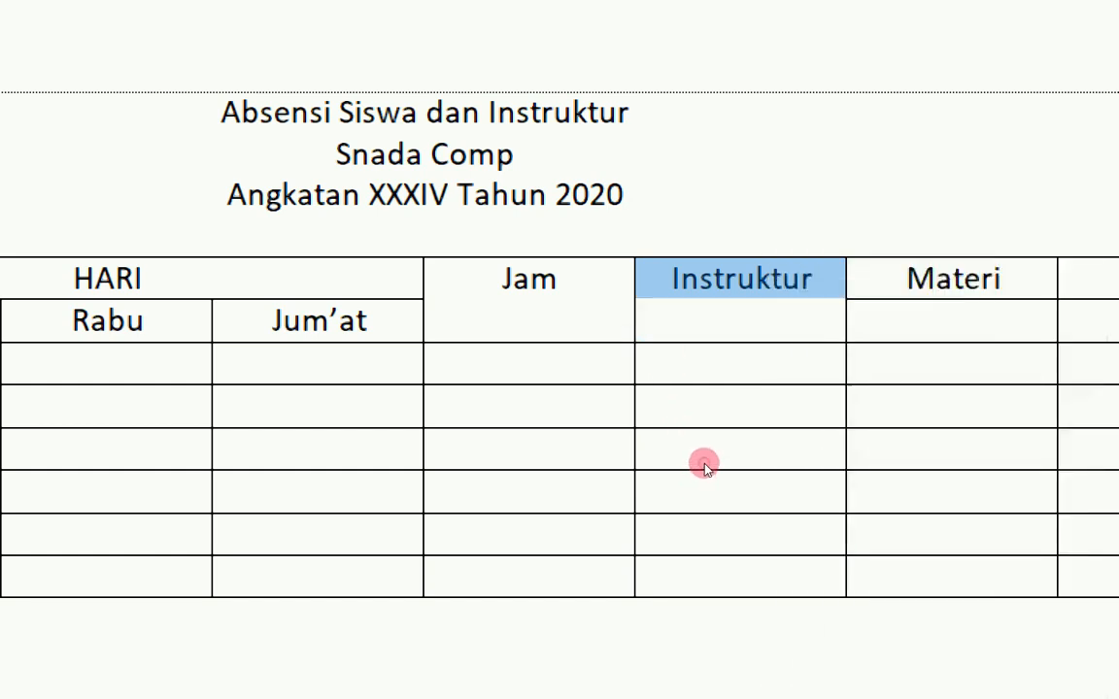
left_click_drag(740, 329, 743, 350)
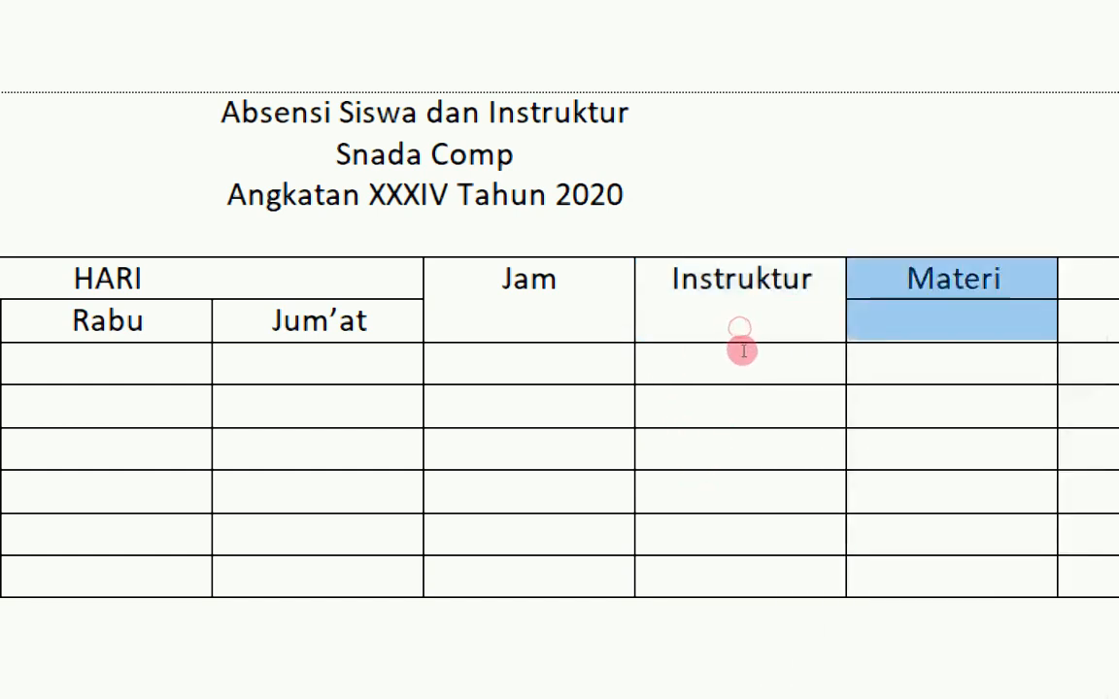
right_click(743, 351)
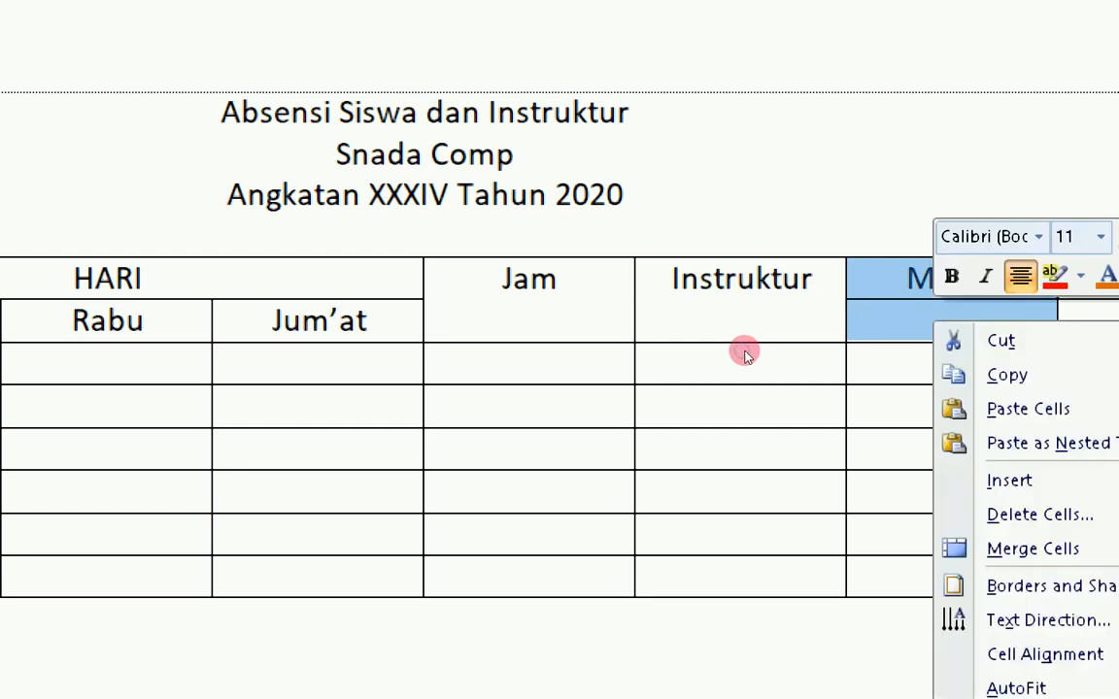
left_click(782, 464)
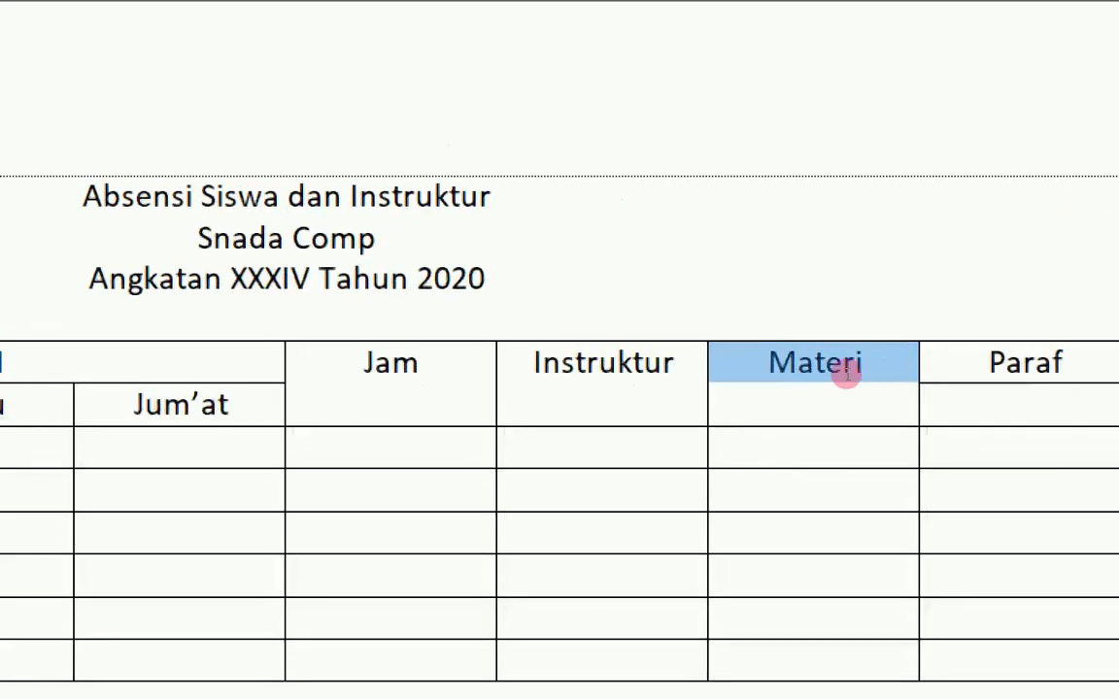
- Merge the Paraf and Keterangan headers each with the empty cell beneath
left_click(851, 330)
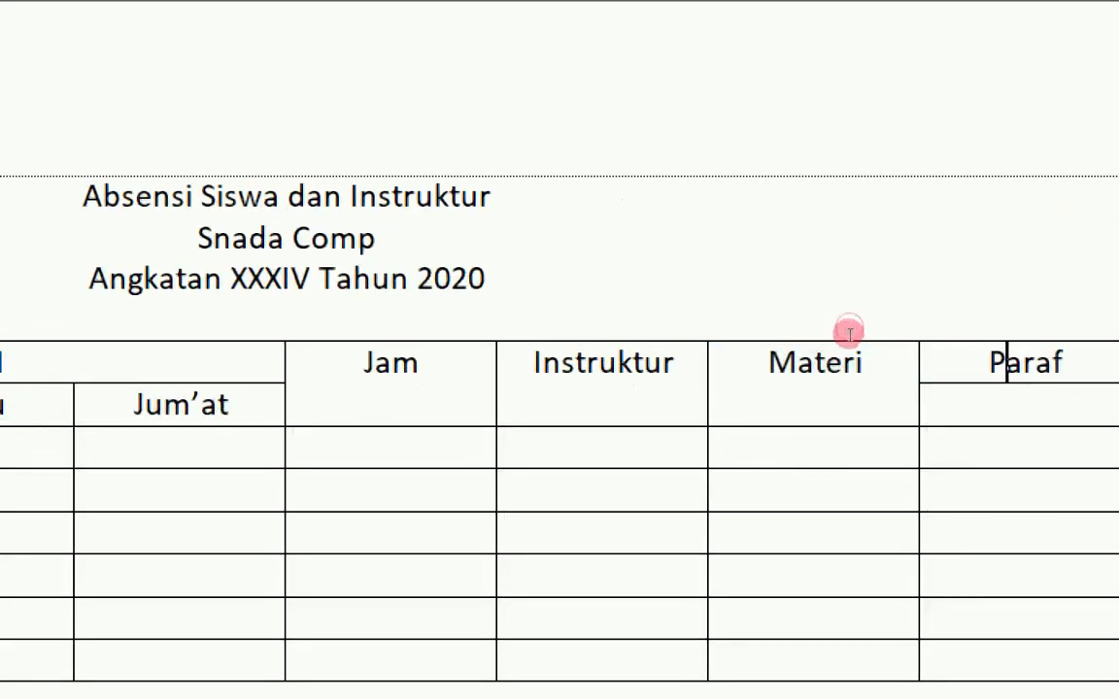
left_click_drag(850, 334, 848, 347)
right_click(849, 347)
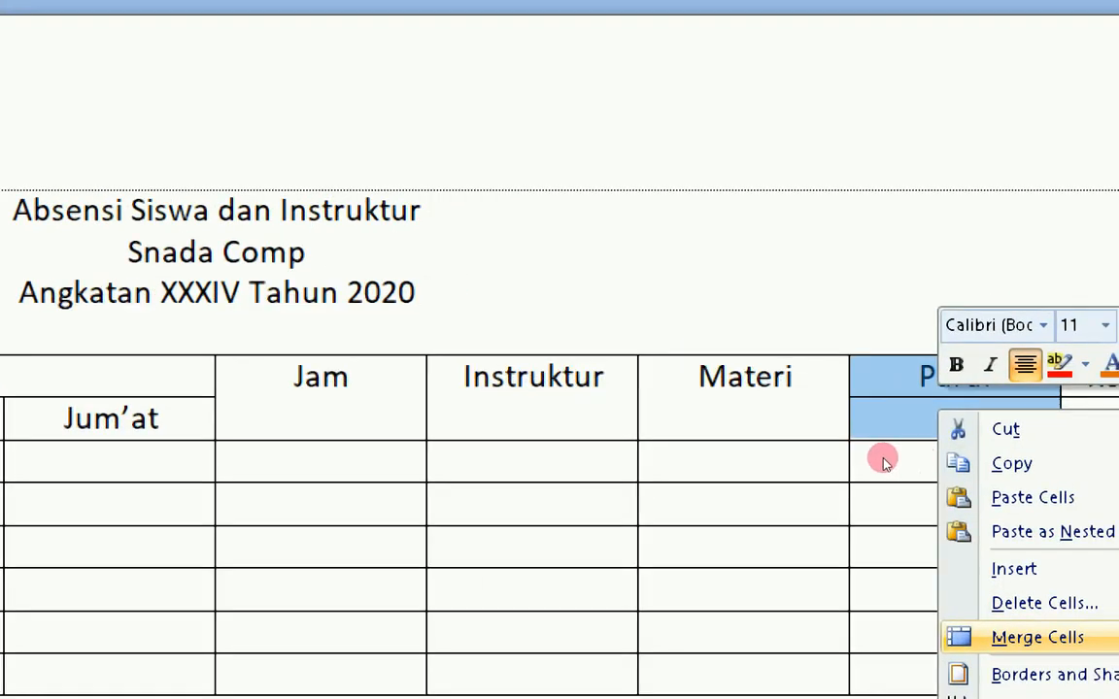
left_click(896, 462)
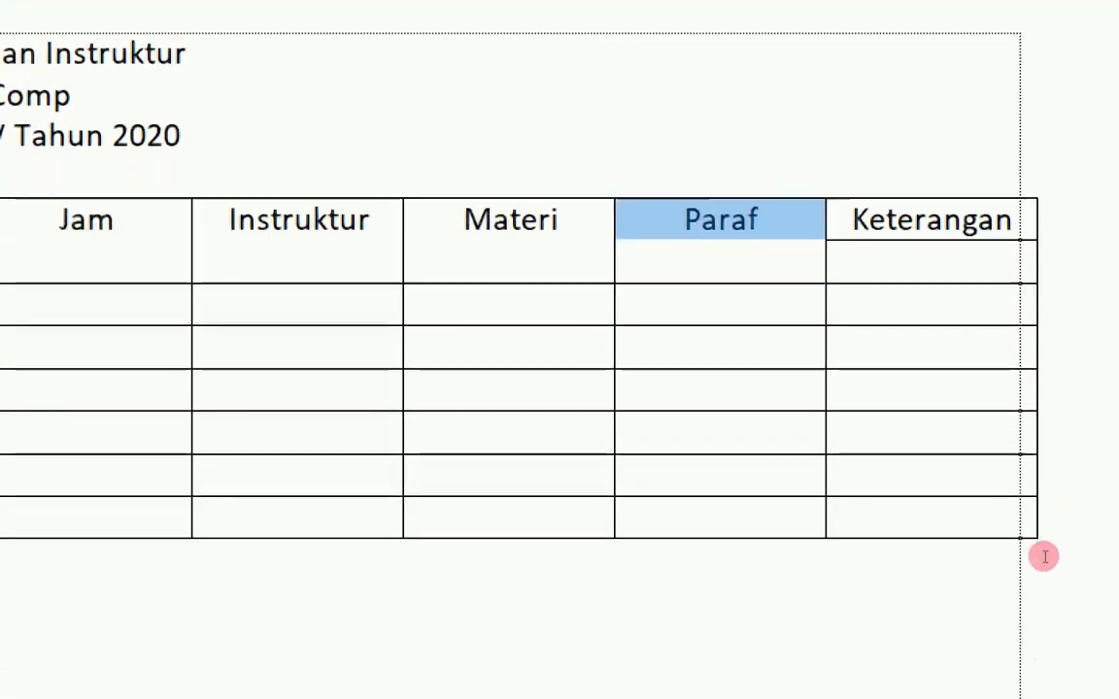
left_click_drag(940, 323, 944, 348)
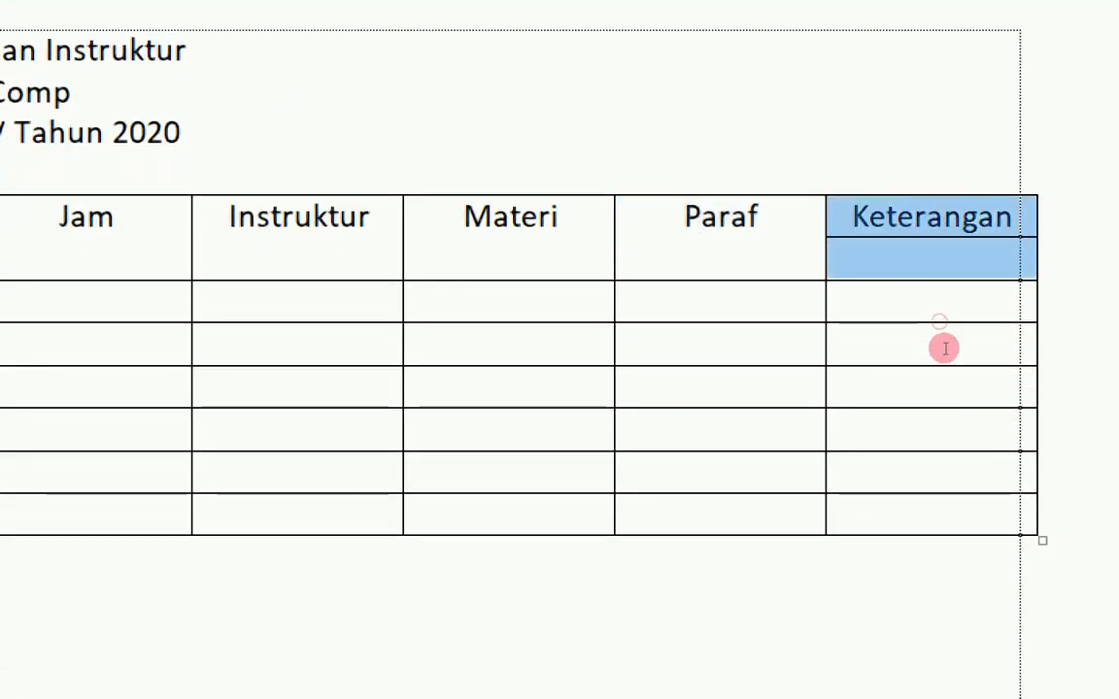
right_click(944, 348)
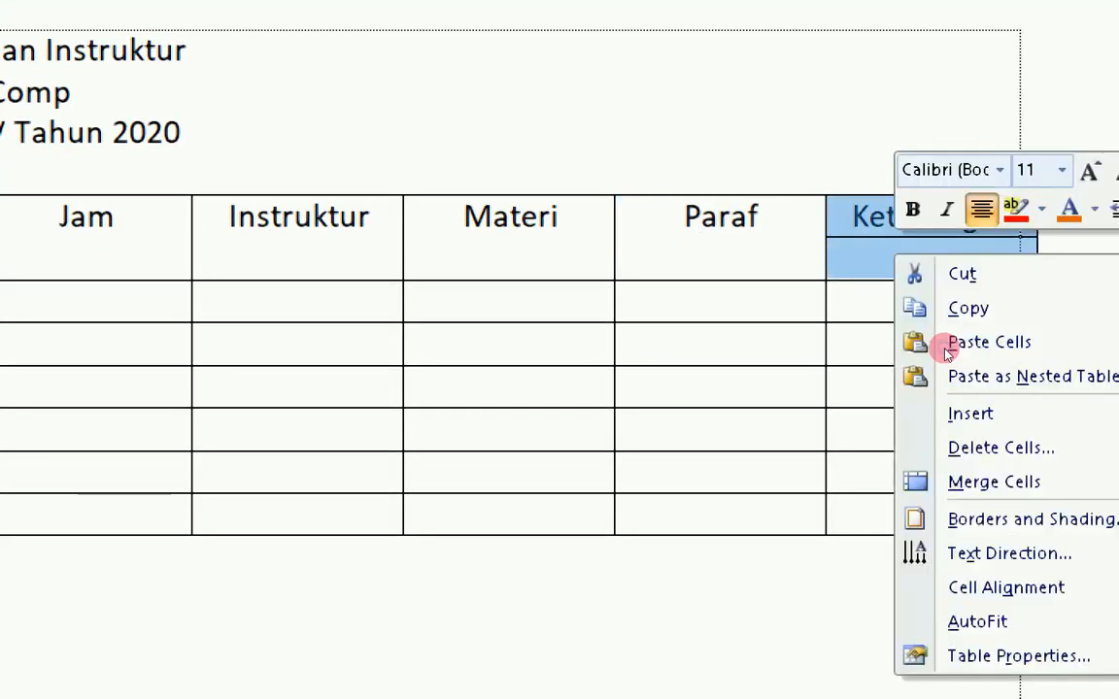
left_click(992, 471)
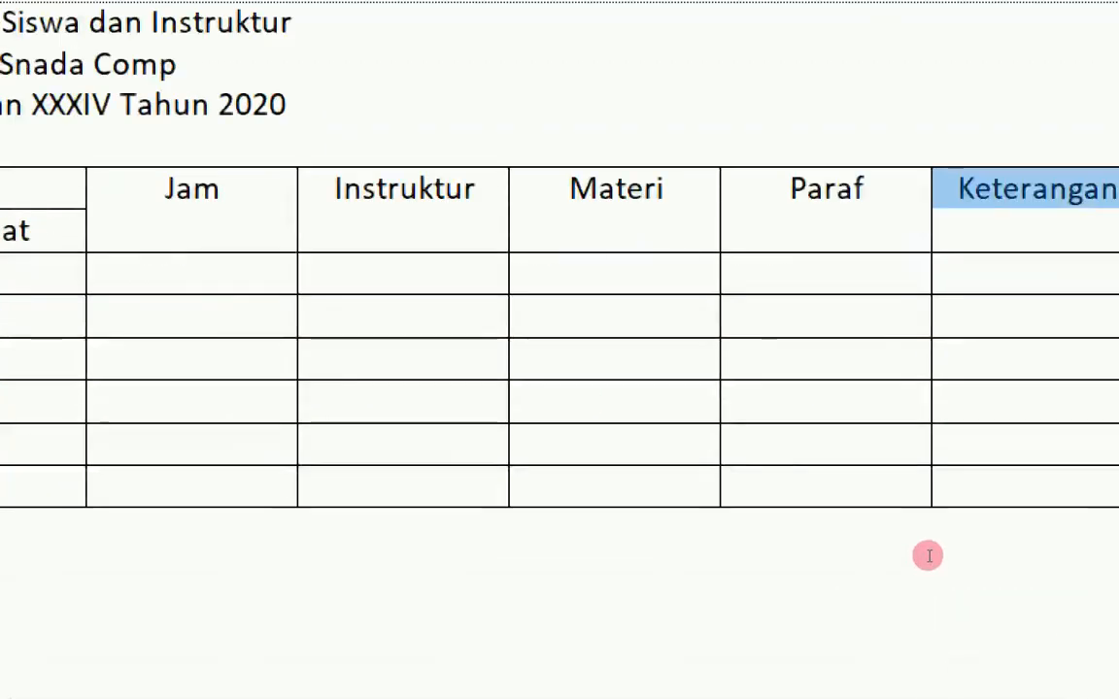
left_click(509, 334)
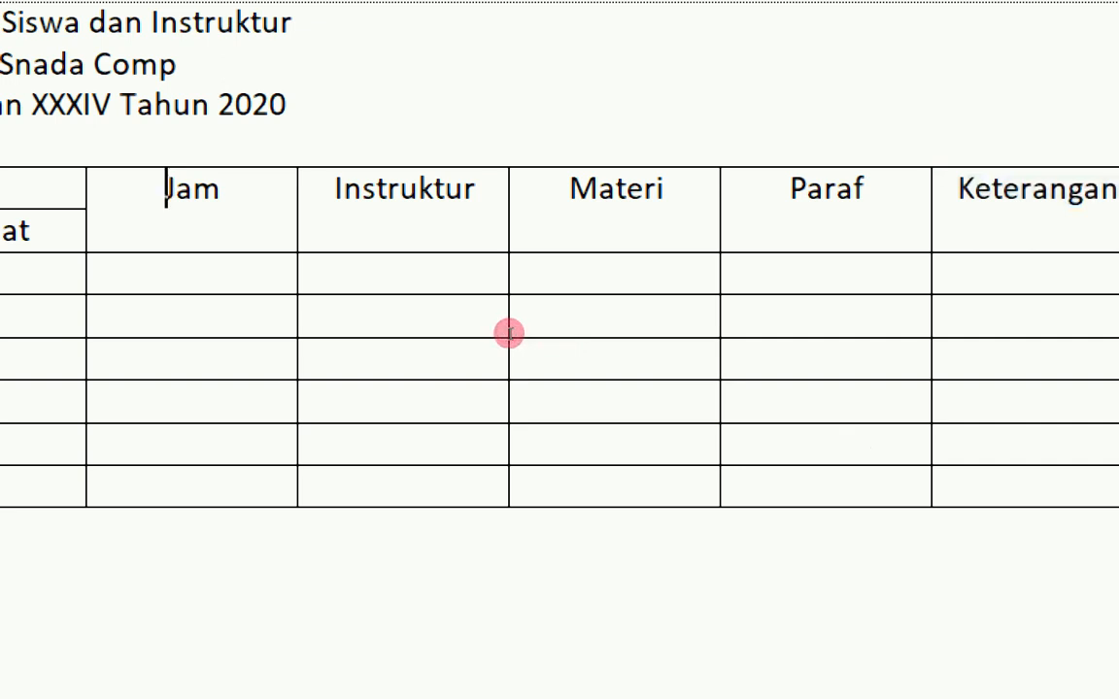
- Apply Align Center to the five header cells from Jam through Keterangan
left_click_drag(509, 335, 734, 332)
right_click(733, 332)
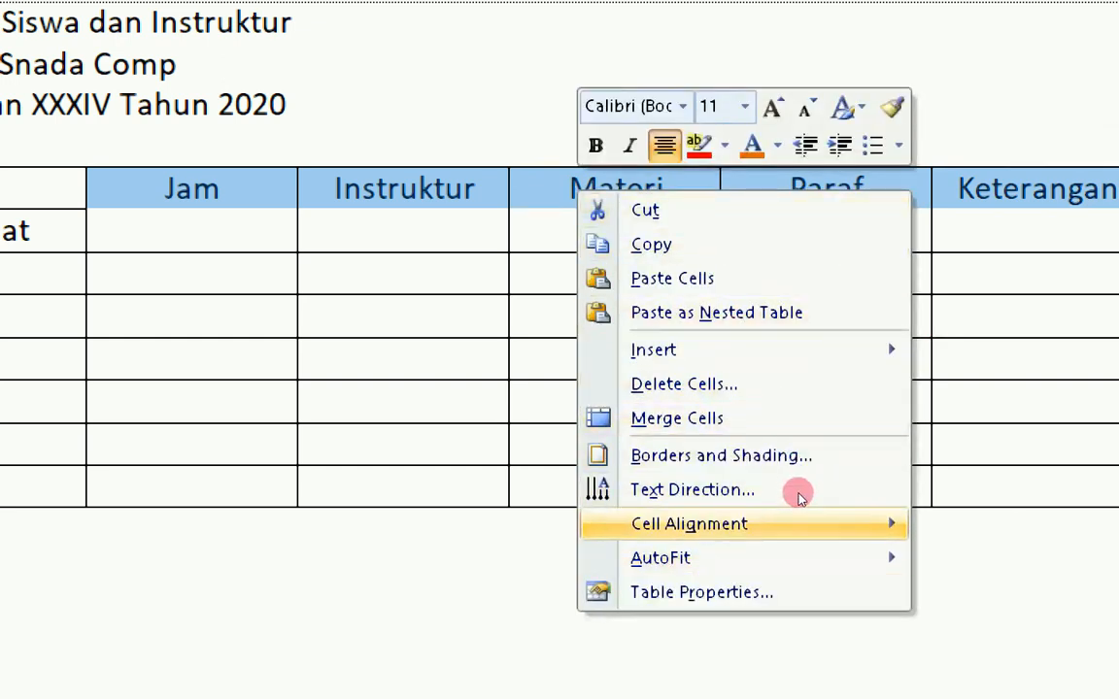
mouse_move(815, 496)
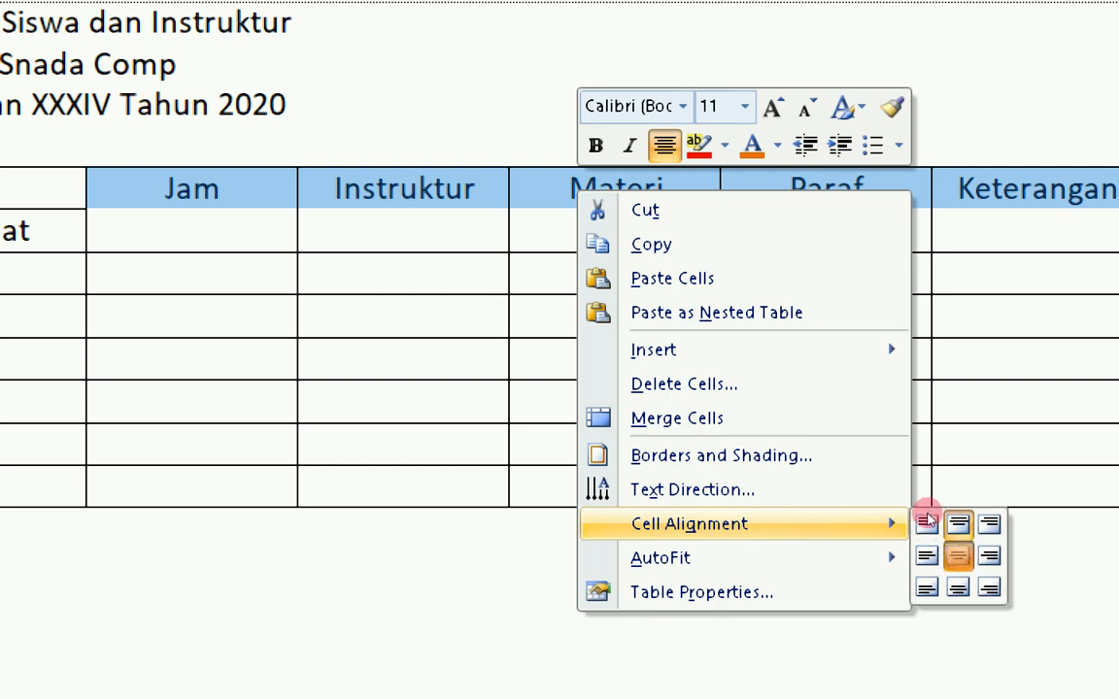
left_click(927, 517)
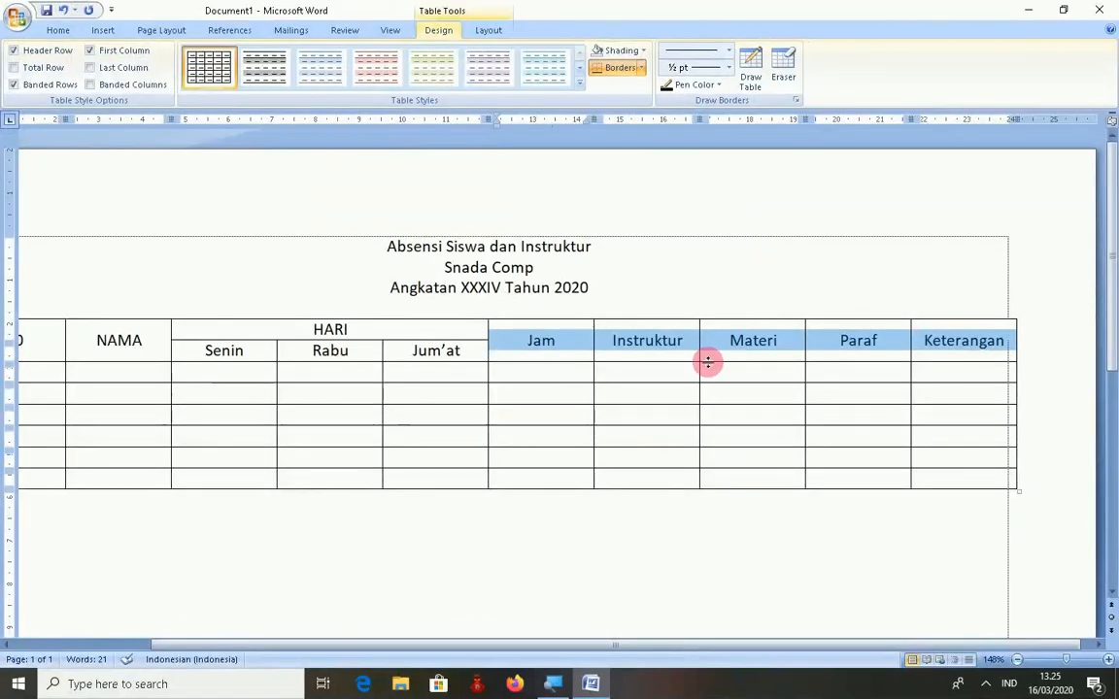
left_click(917, 359)
left_click_drag(656, 646, 546, 652)
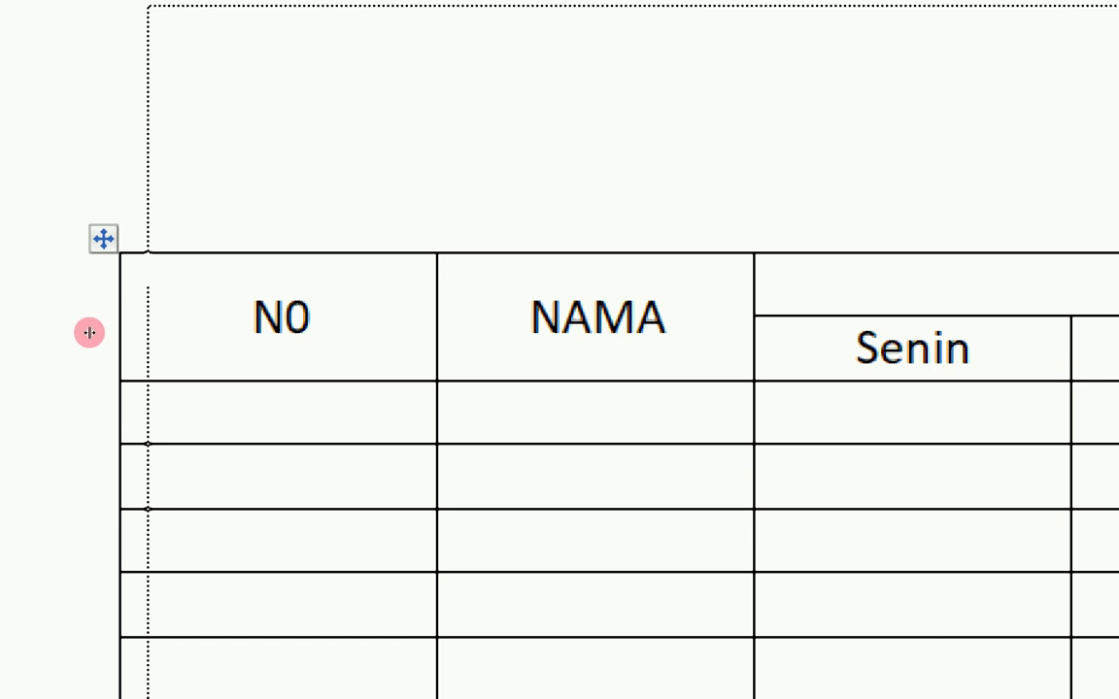
- Align the table's left edge with the margin and narrow the N0 column to its heading
left_click_drag(89, 333, 93, 335)
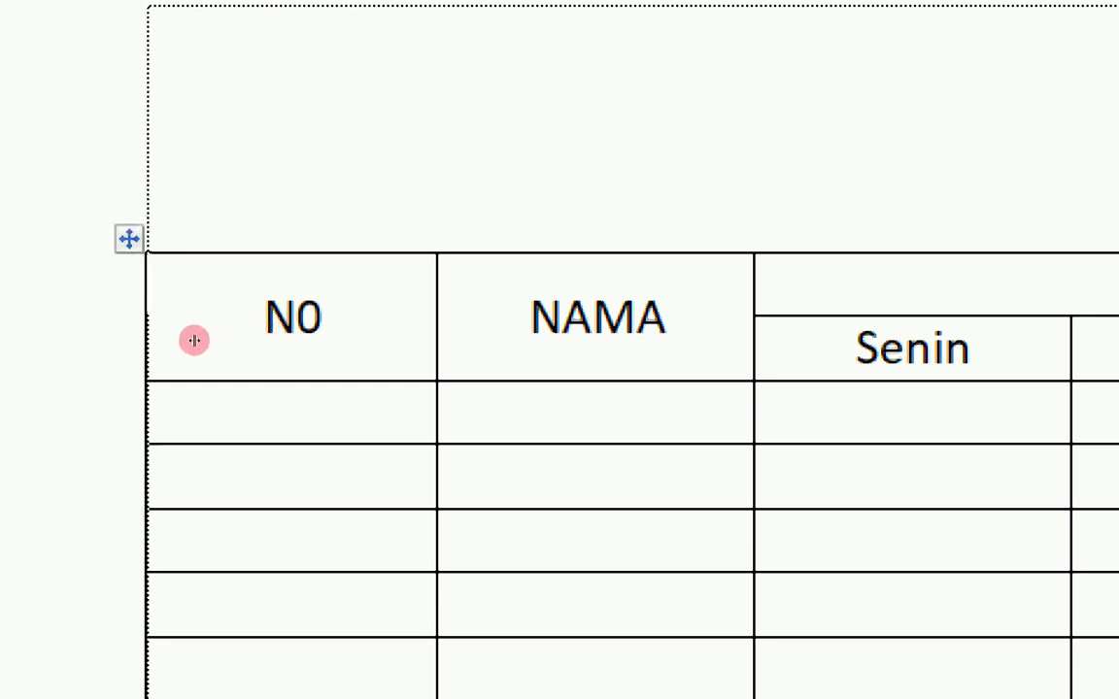
left_click_drag(194, 340, 108, 350)
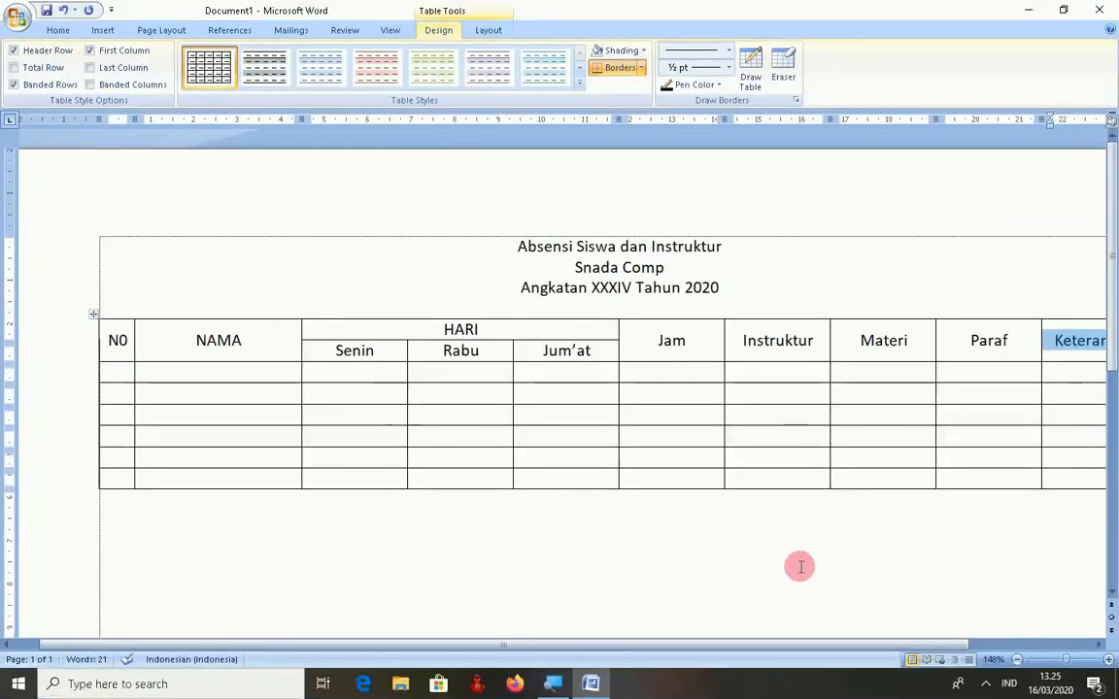
left_click(1001, 646)
left_click_drag(1000, 644, 847, 656)
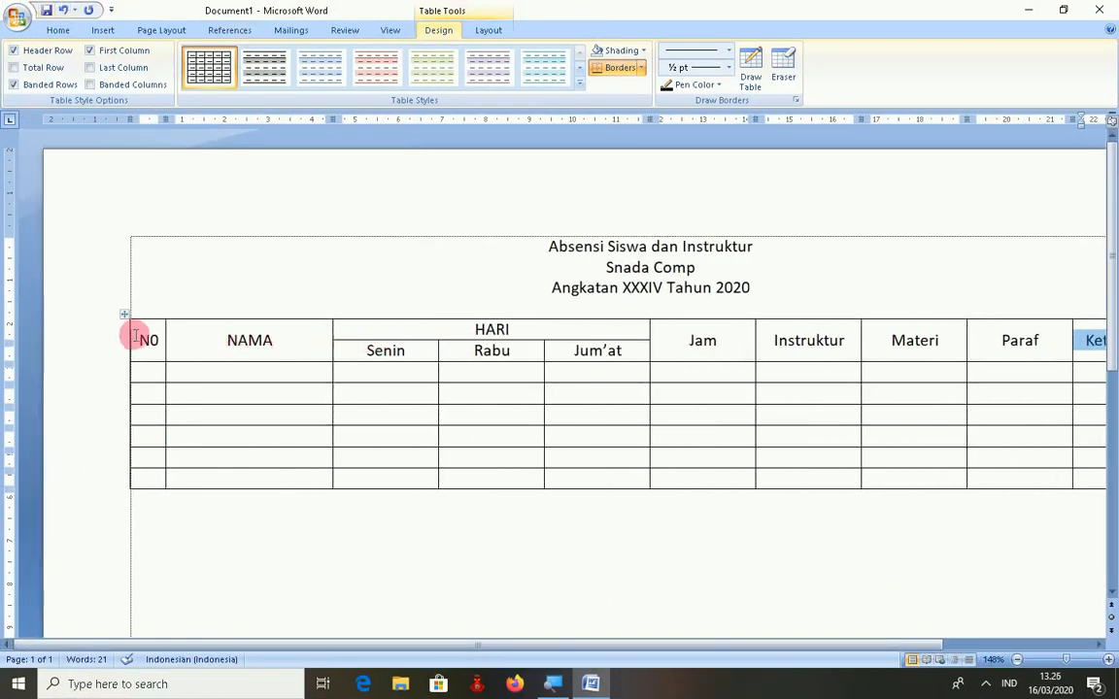
- Move the NAMA/Senin border right to widen NAMA, and nudge the Senin/Rabu border right
left_click(262, 347)
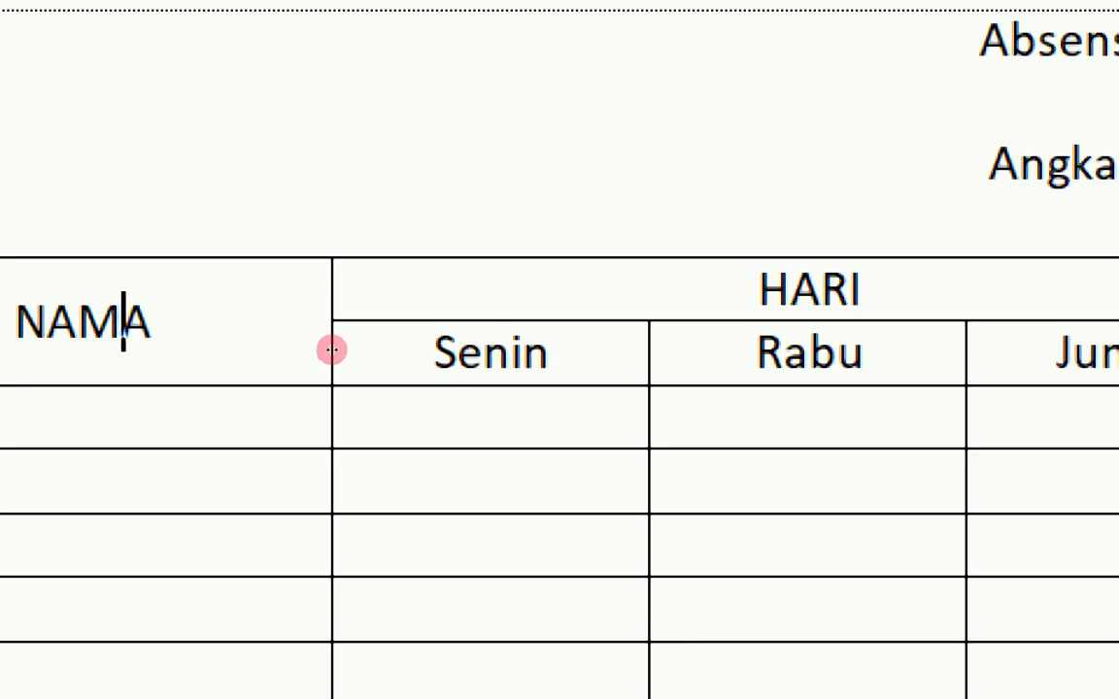
left_click_drag(332, 352, 355, 359)
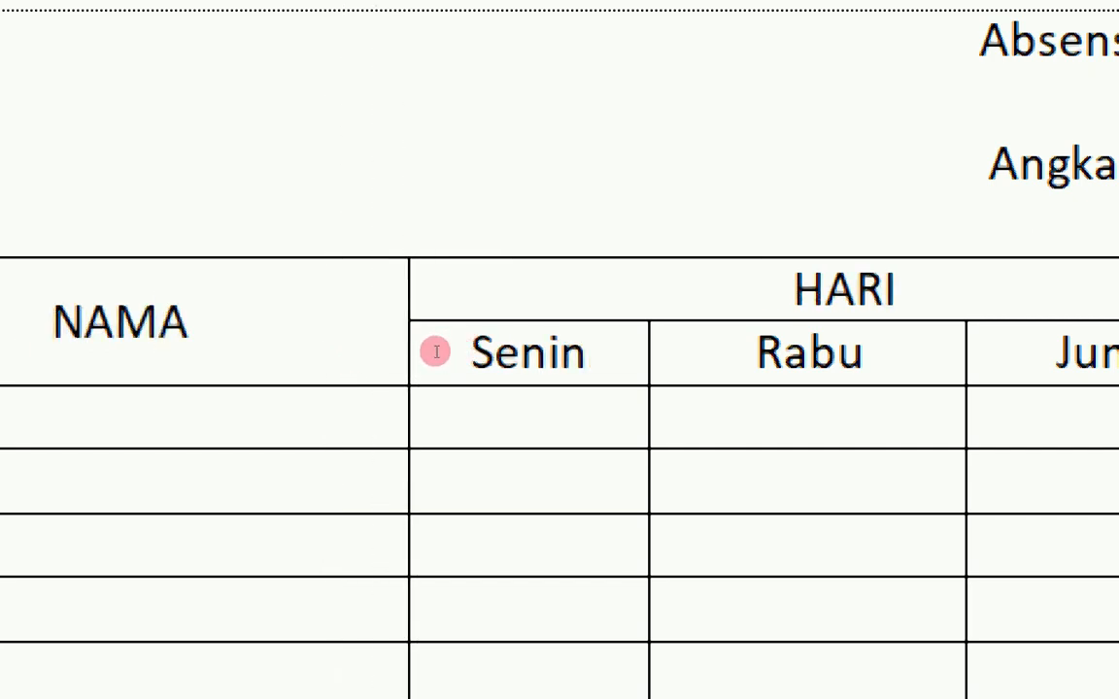
mouse_move(439, 350)
left_mouse_down()
mouse_move(449, 354)
mouse_move(439, 335)
left_mouse_up()
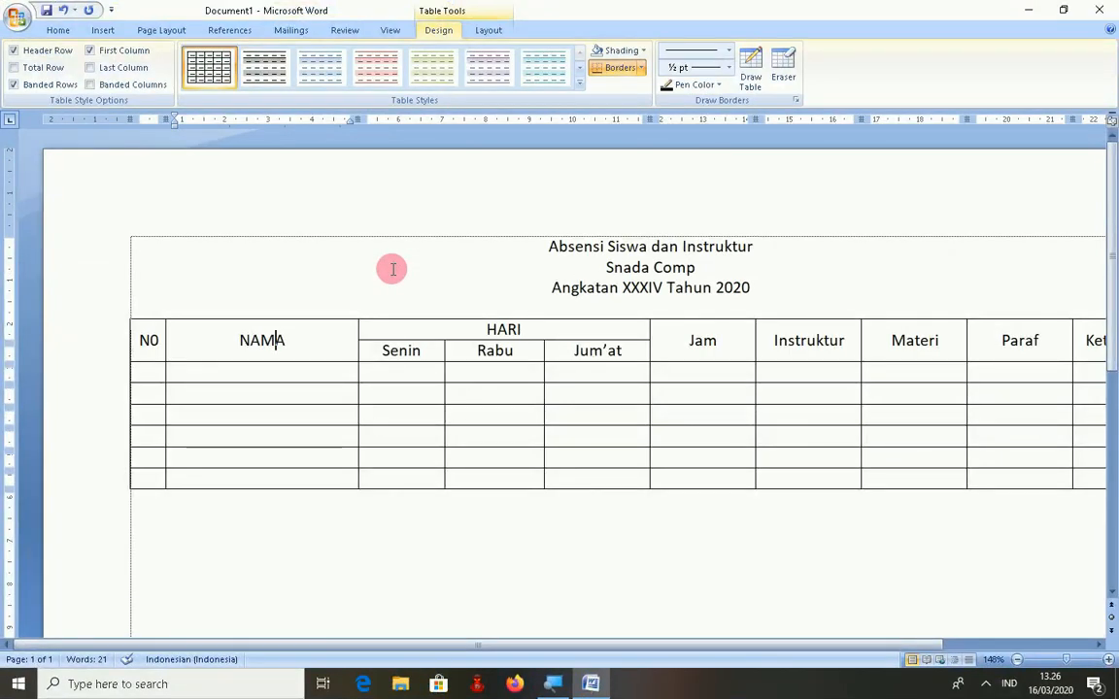
left_click_drag(782, 644, 906, 657)
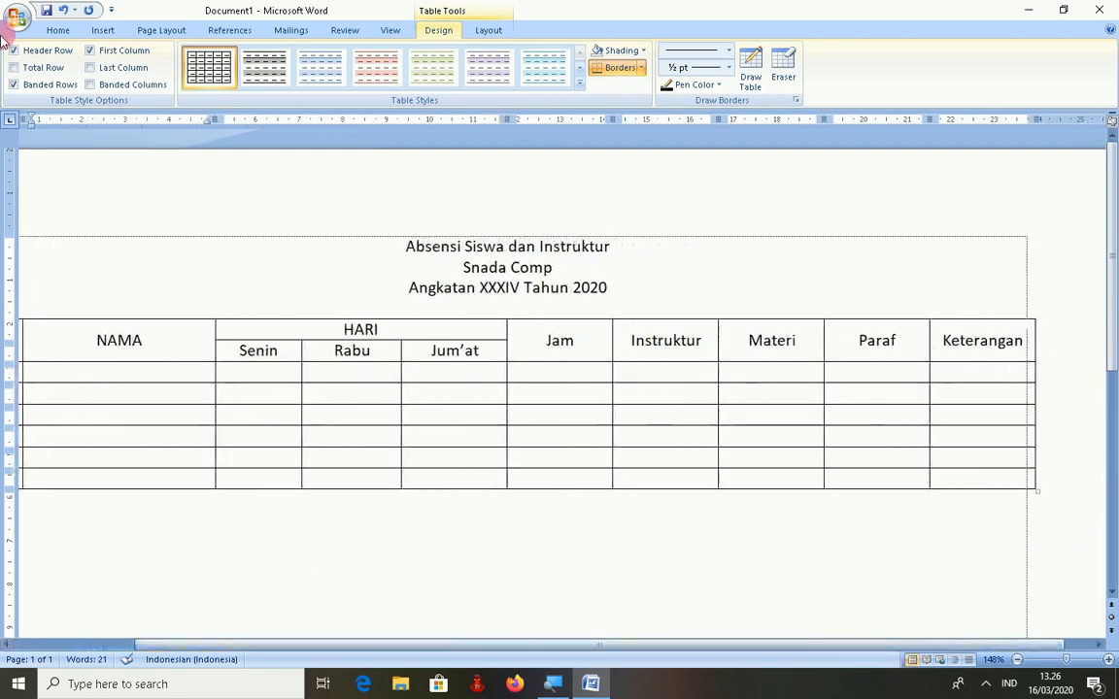
left_click_drag(395, 648, 326, 651)
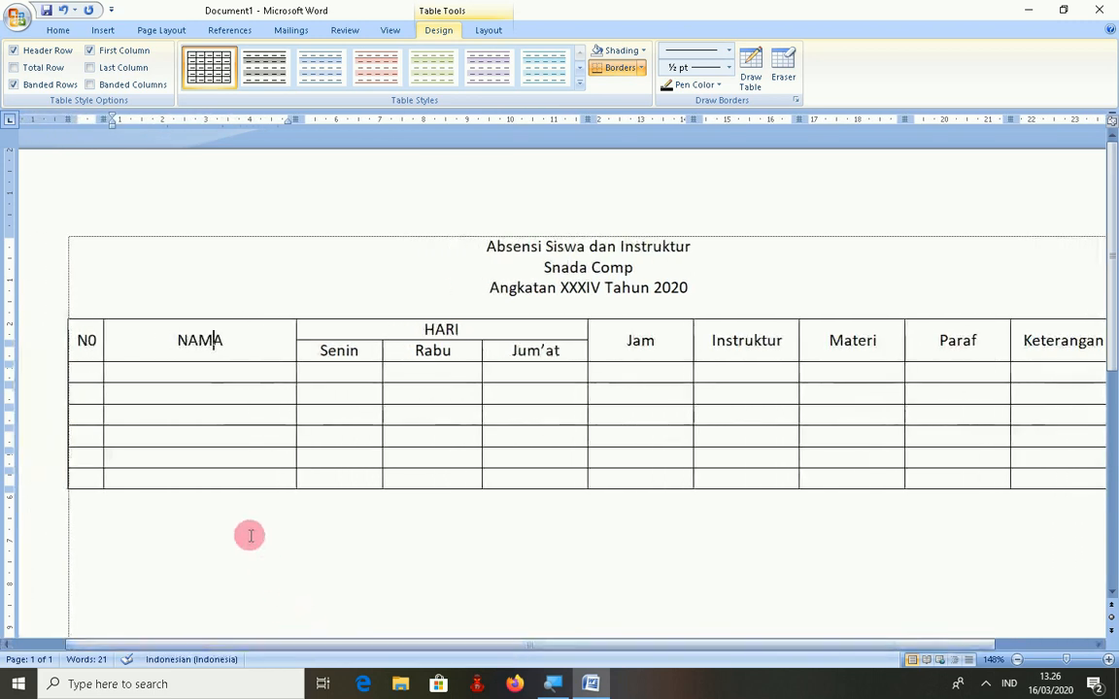
- Number the N0 column cells 1 through 6
left_click(86, 372)
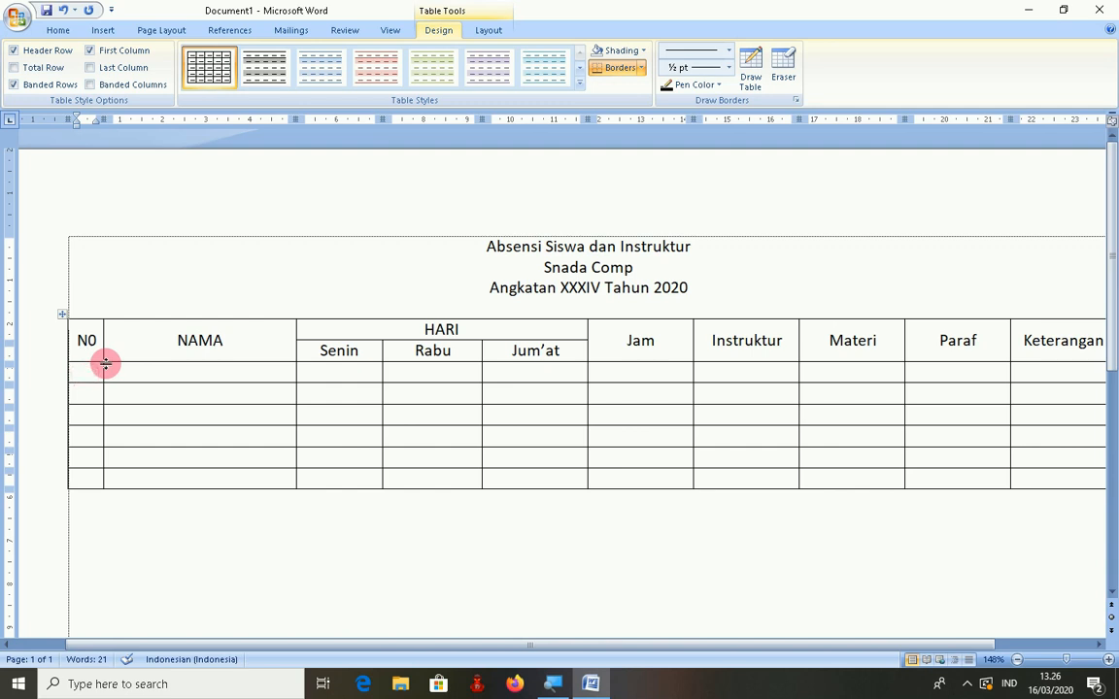
key("Down")
key("Down")
type("5")
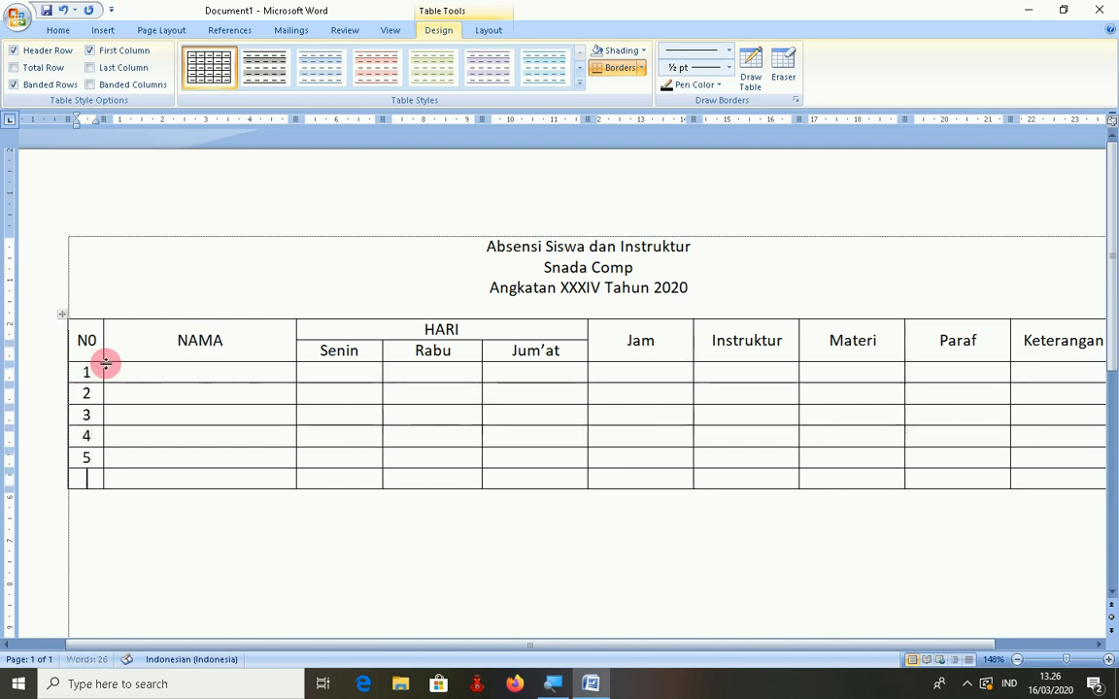
type("6")
key("Up")
key("Up")
key("Up")
key("Up")
key("Up")
- Type a student's name into each NAMA cell, fixing typos along the way
key("Right")
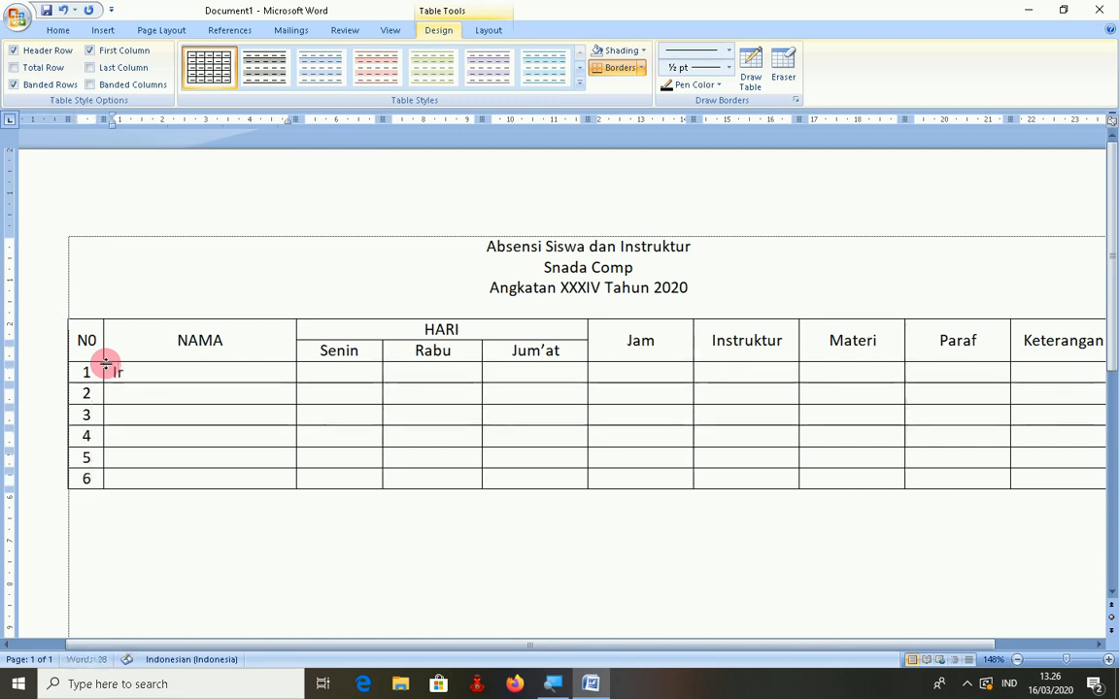
key("Down")
type("S")
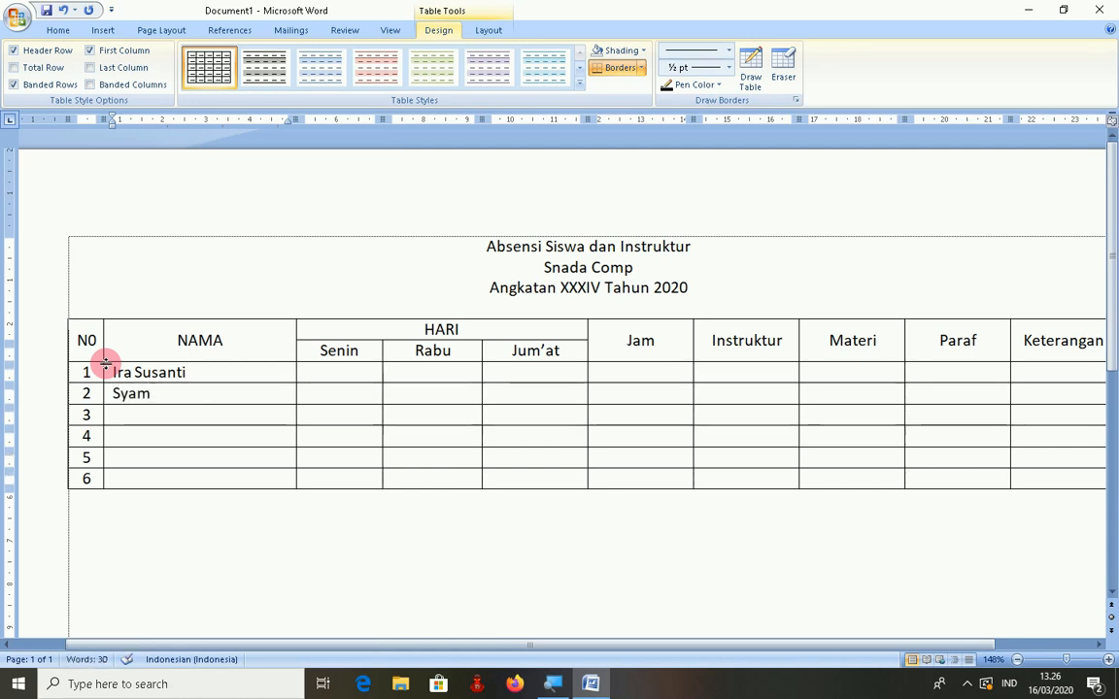
key("Down")
type("An")
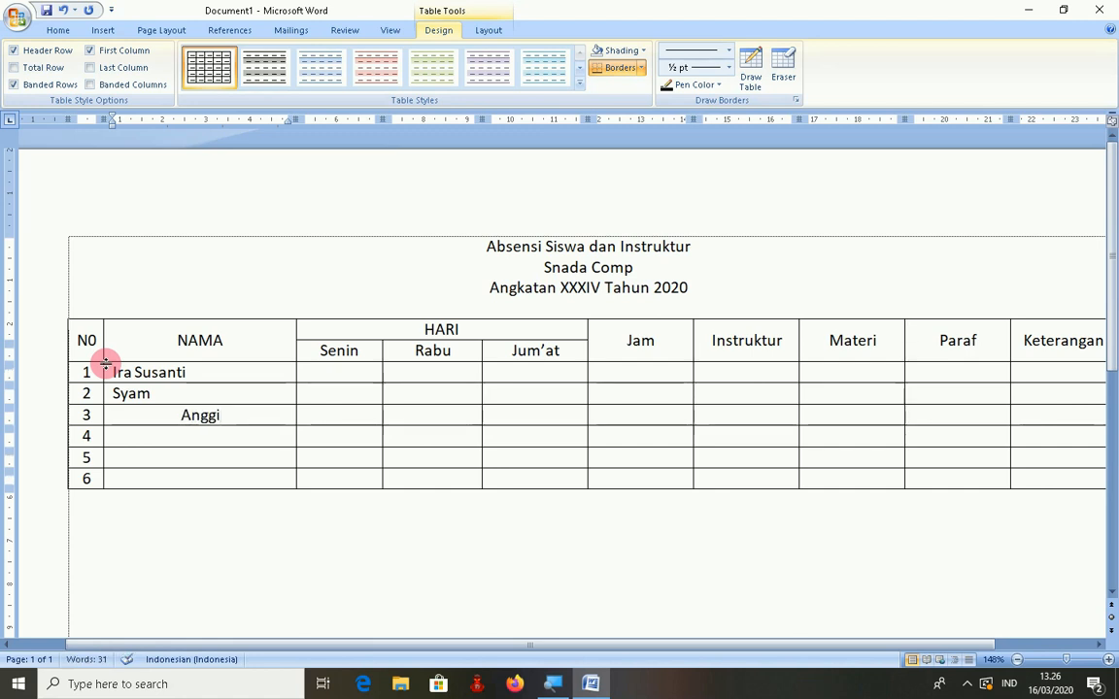
type("Ru")
type("Izza")
key("Down")
type("Hani")
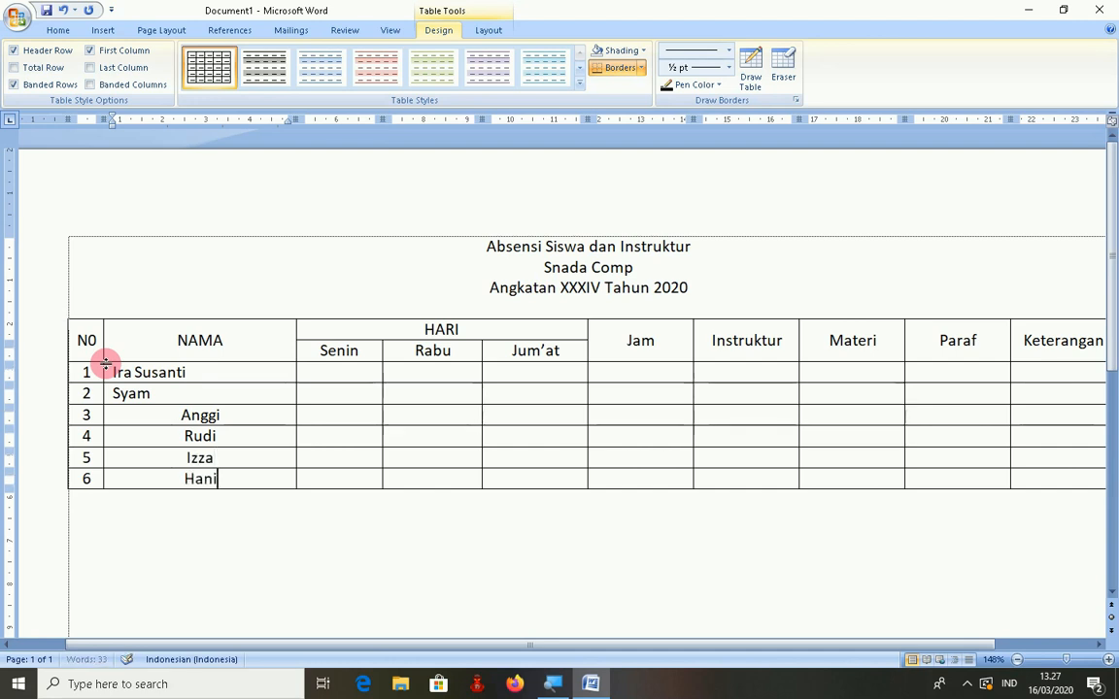
type("fu")
key("BackSpace")
type("fudin")
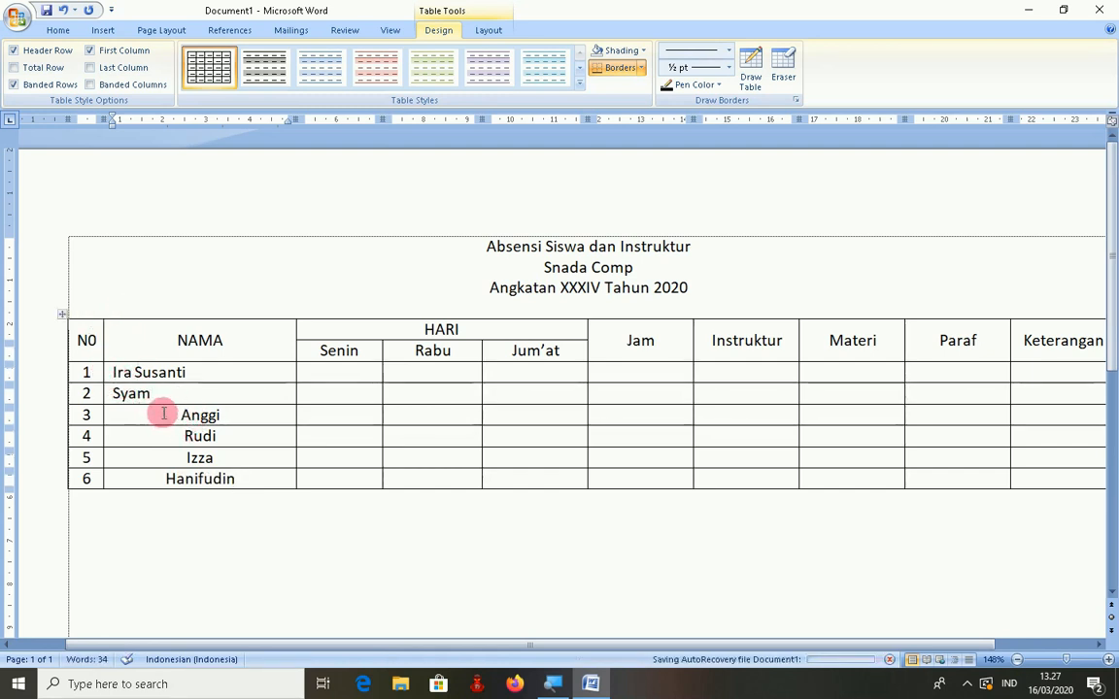
- Left-align the six student names in the NAMA column cells
left_click_drag(109, 372, 110, 479)
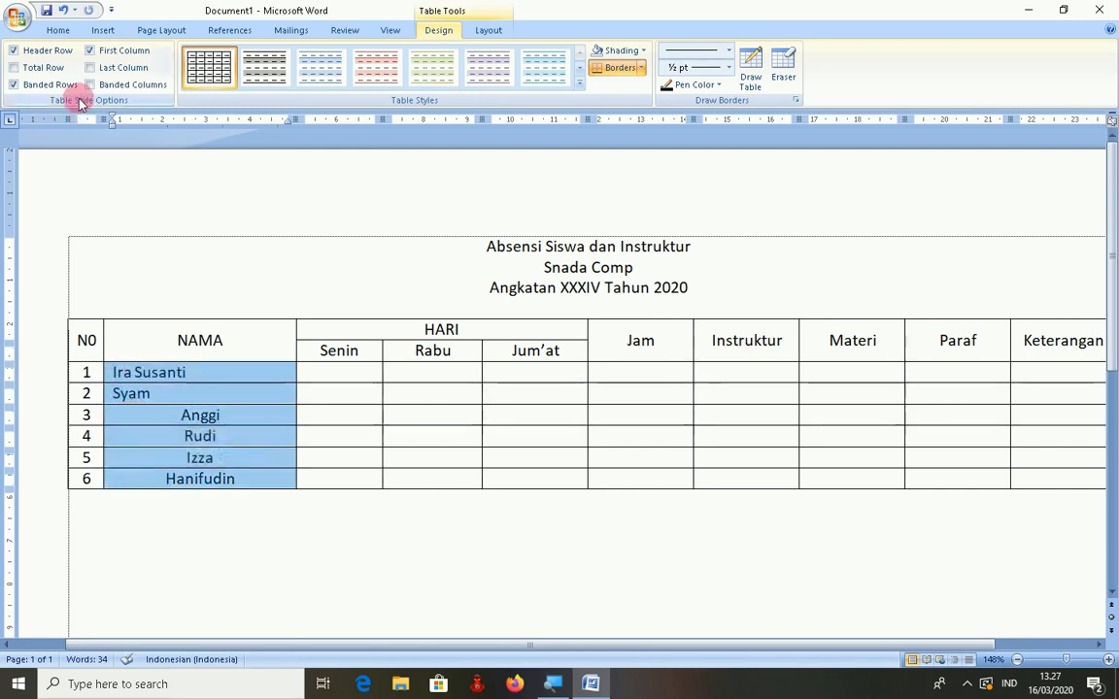
left_click(59, 33)
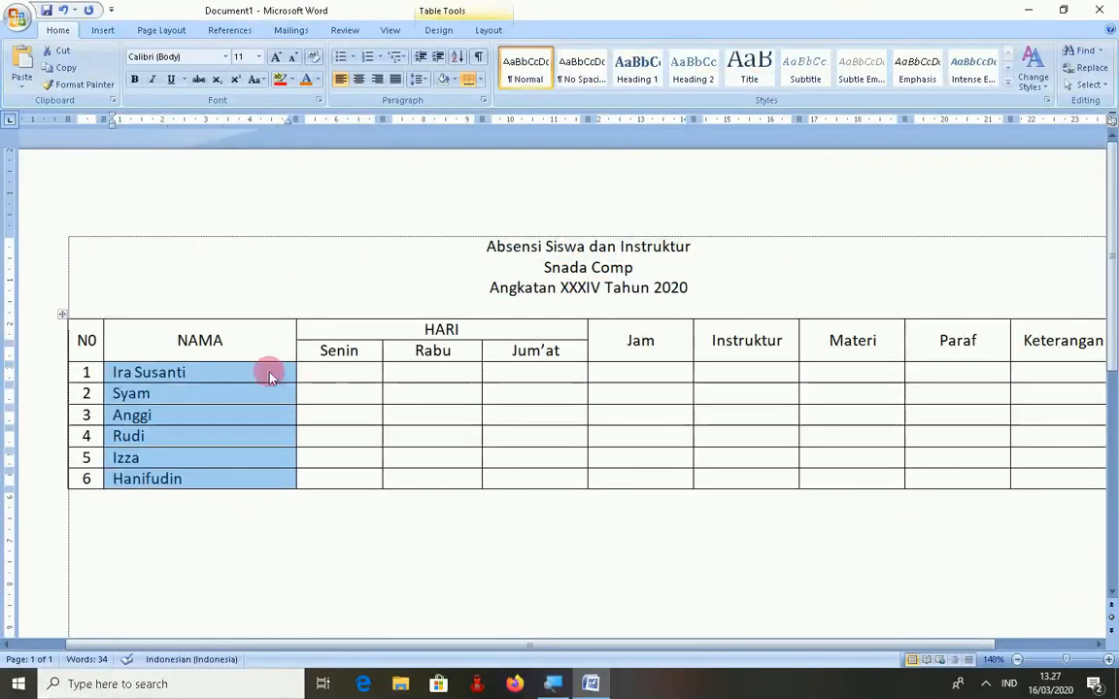
left_click(215, 378)
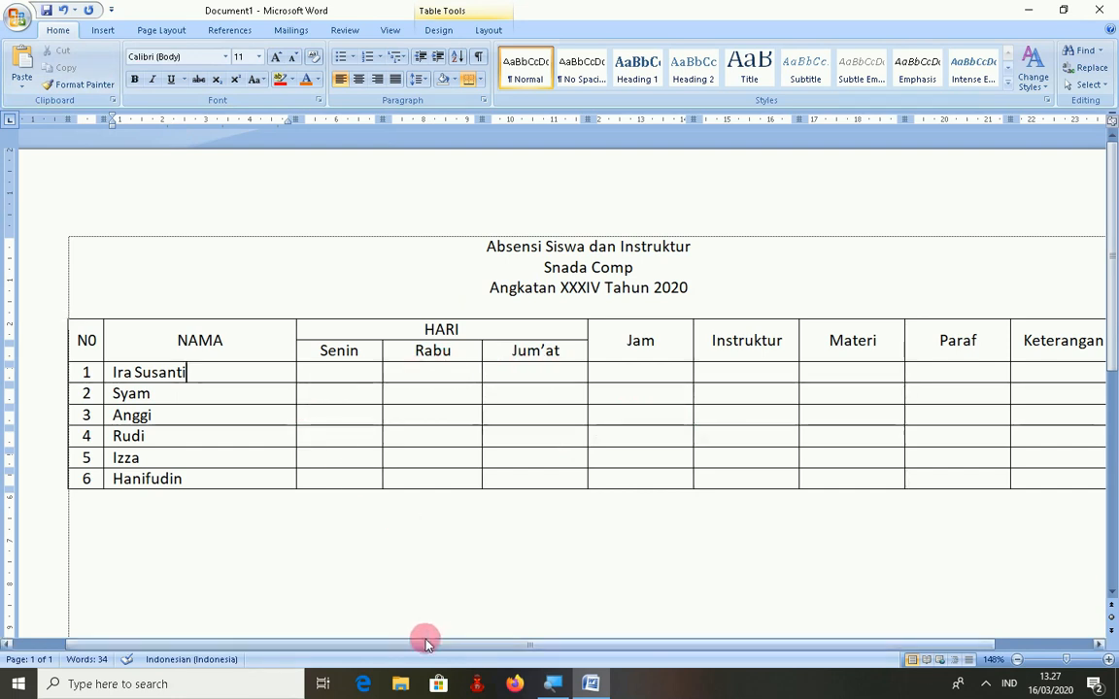
left_click_drag(415, 645, 447, 652)
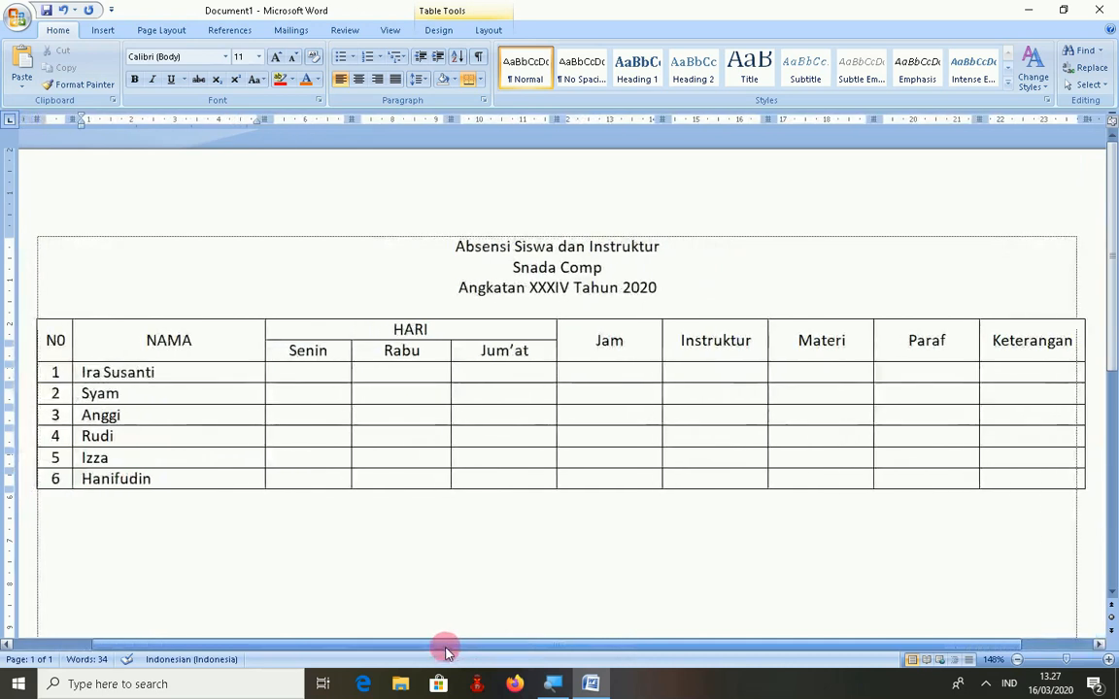
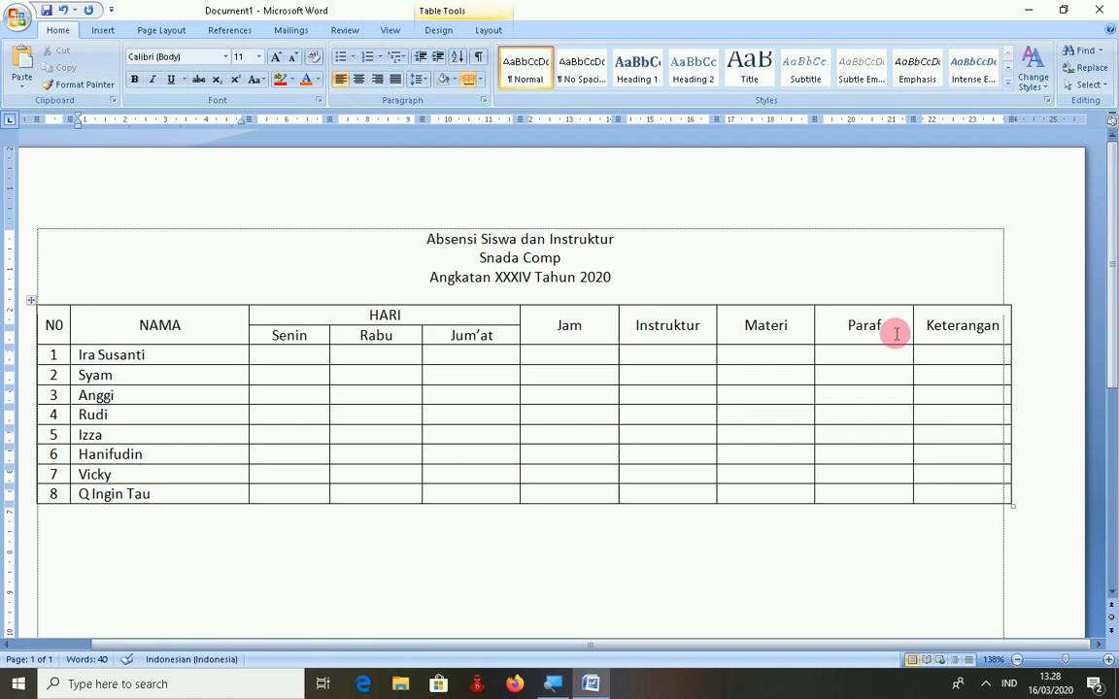
- Place the cursor in the Keterangan header cell
left_click(937, 329)
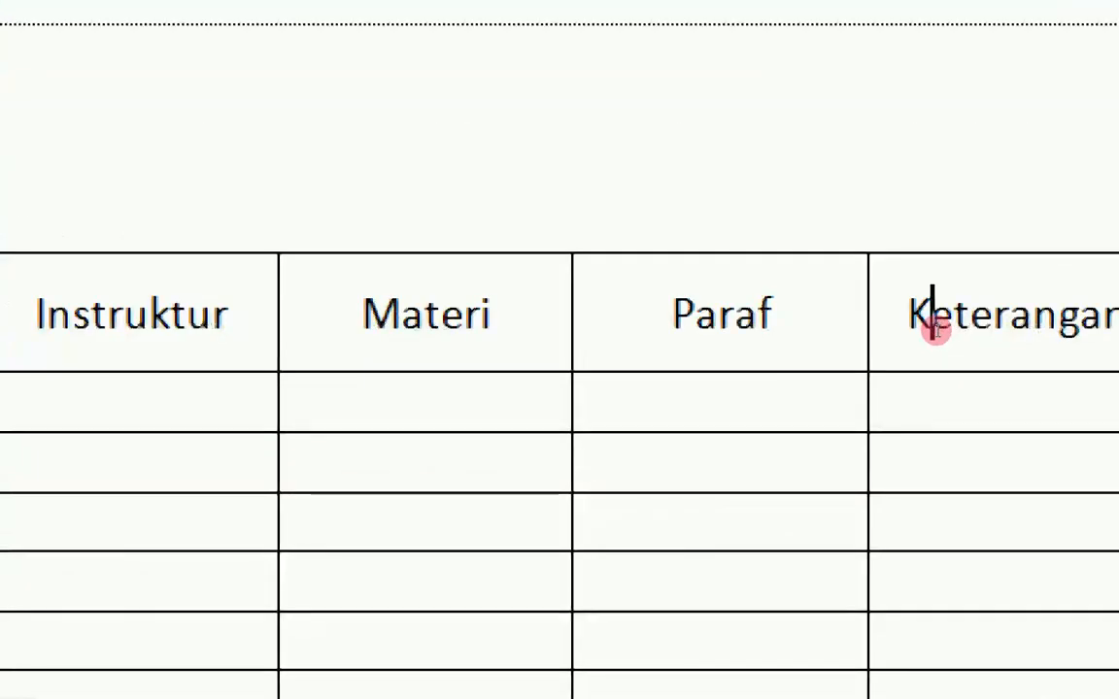
- Insert an empty column to the right of the Keterangan column
right_click(936, 329)
left_click(936, 329)
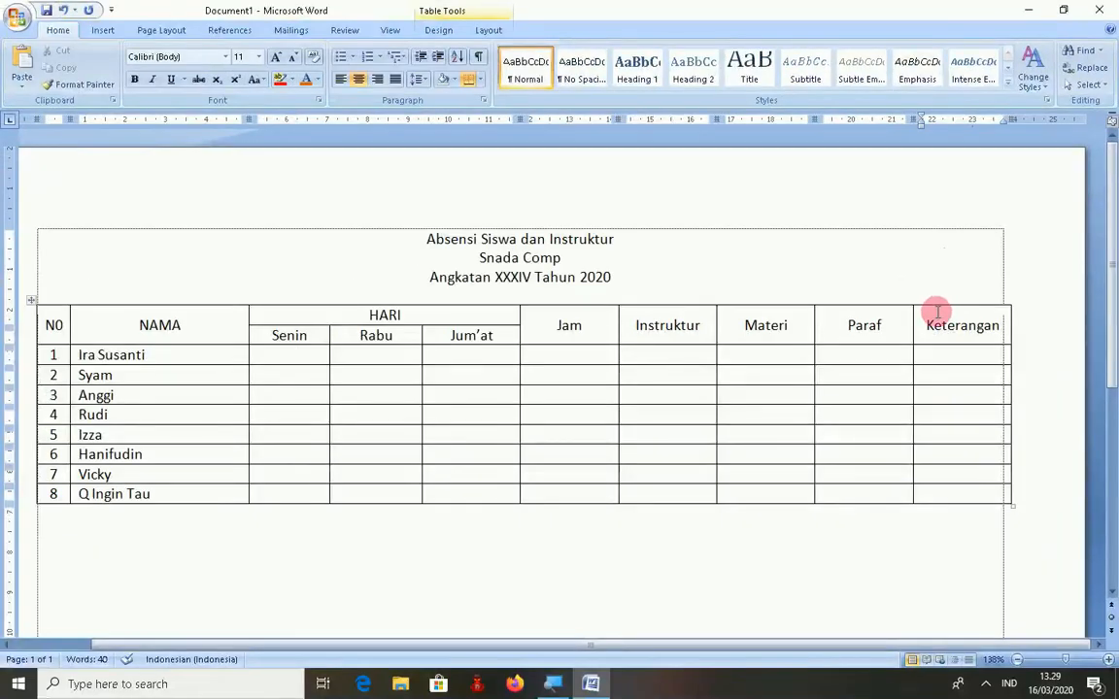
right_click(928, 331)
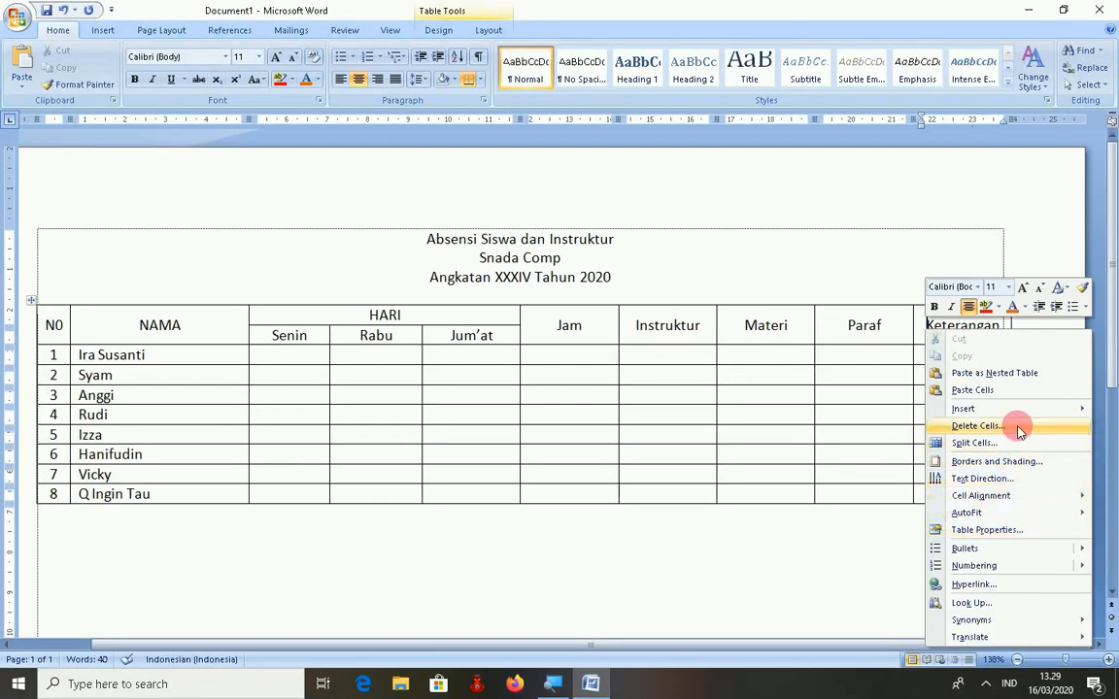
mouse_move(1010, 412)
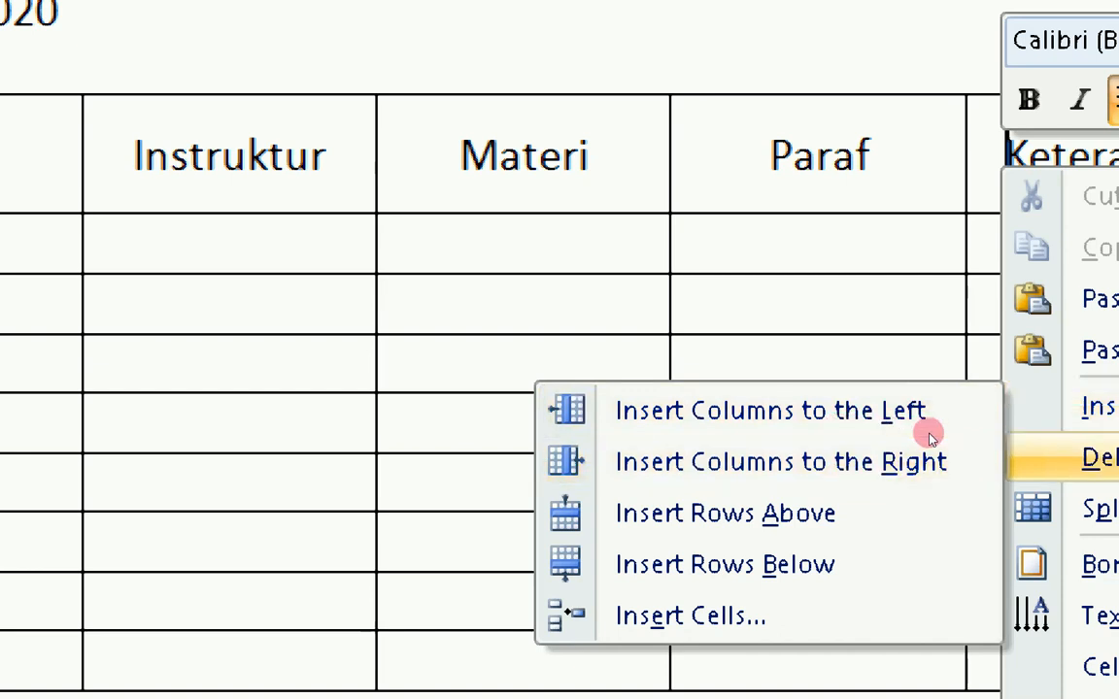
mouse_move(1020, 406)
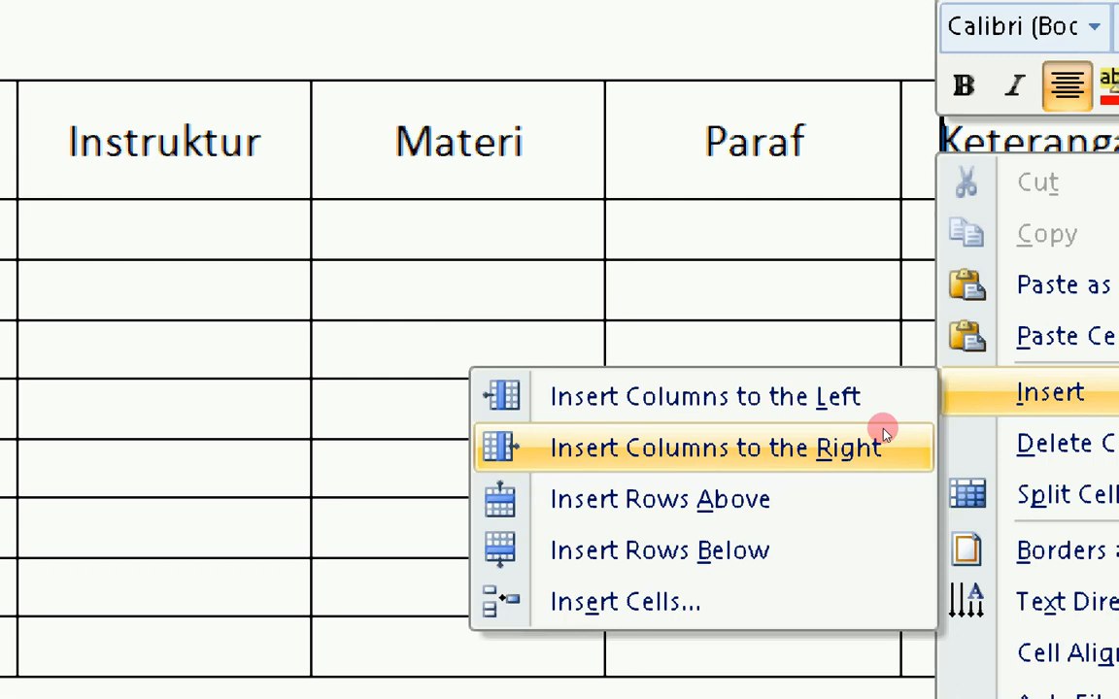
key("Down")
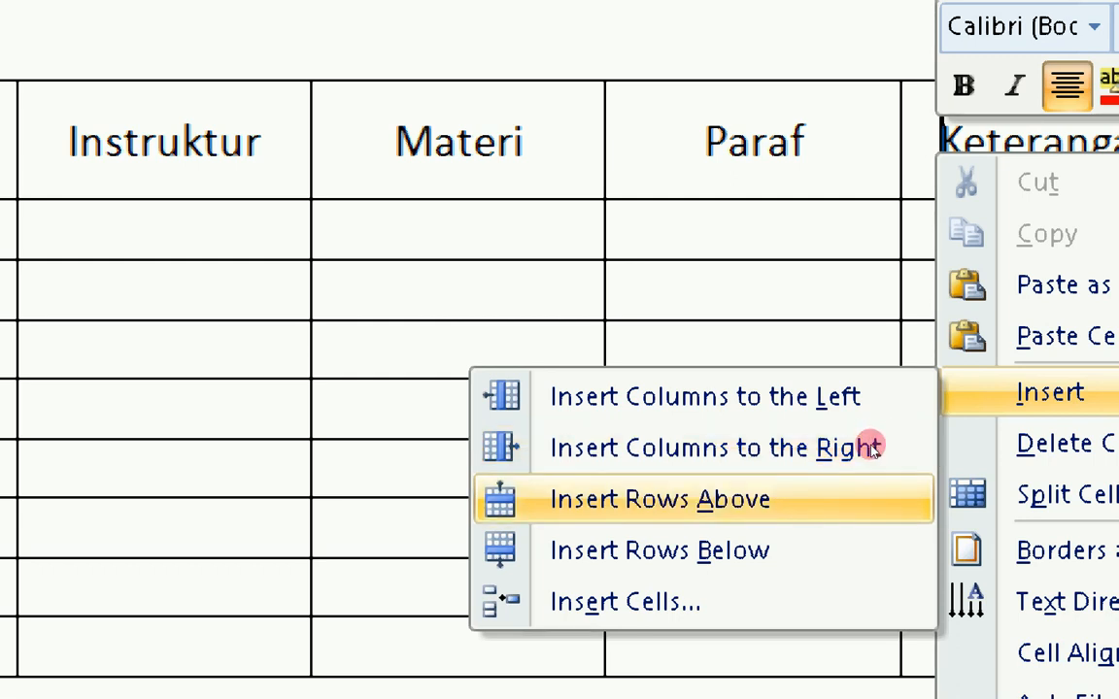
key("Down")
key("Down")
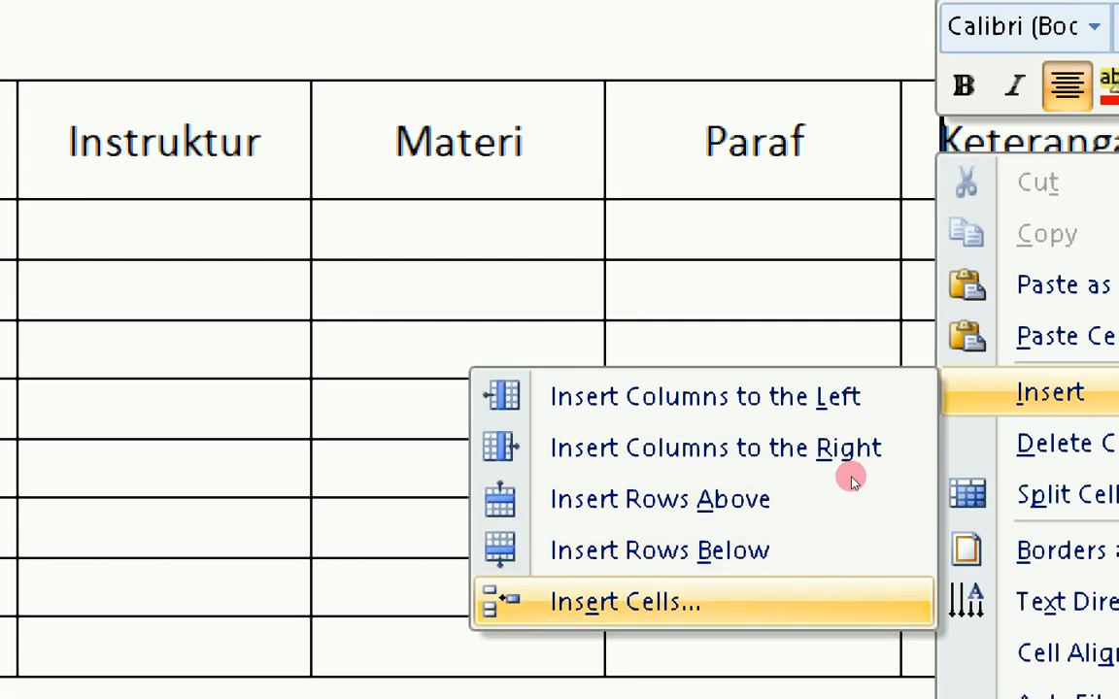
key("Up")
key("Up")
key("Up")
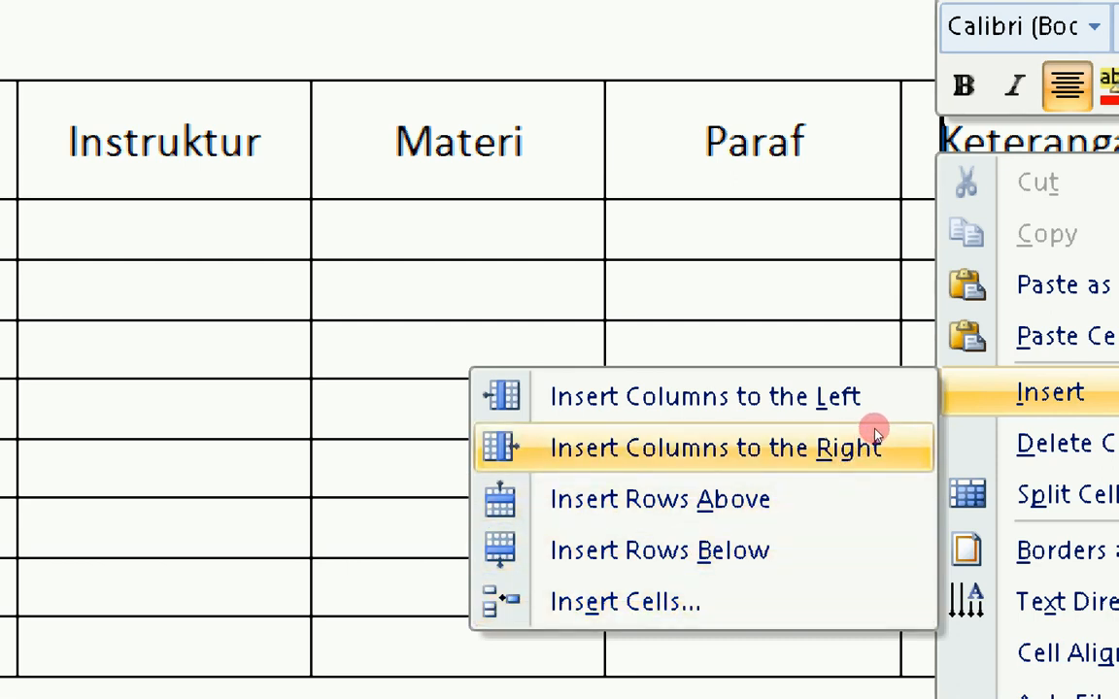
left_click(874, 445)
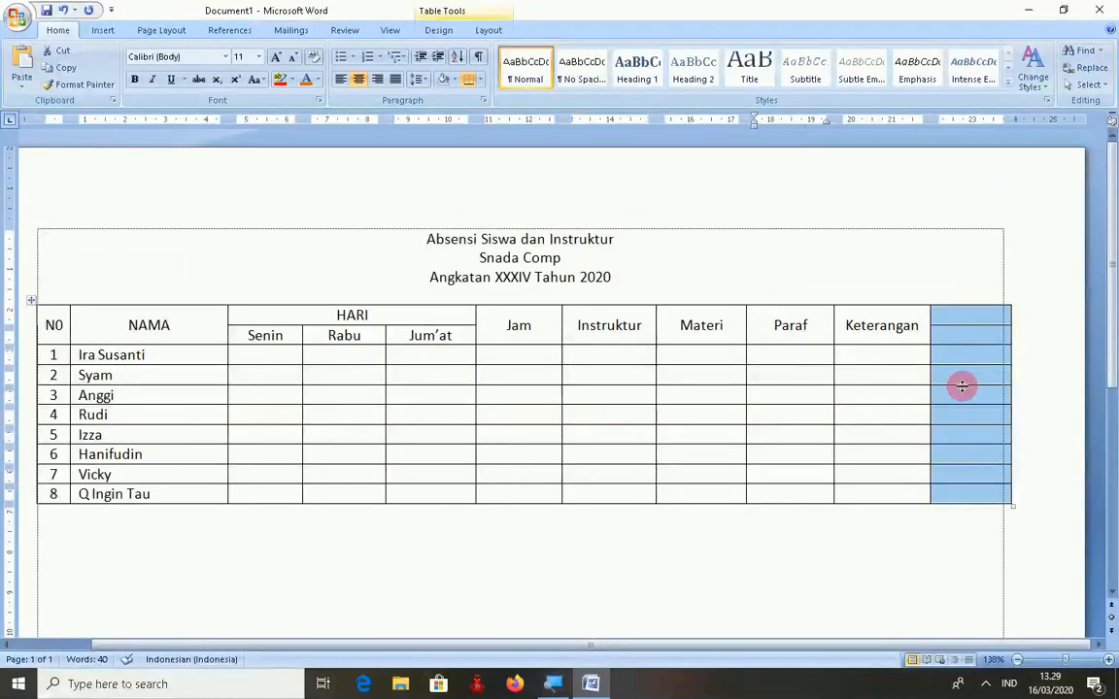
- Merge the new column's two header cells and type 'Ket 2' in them
left_click(1069, 198)
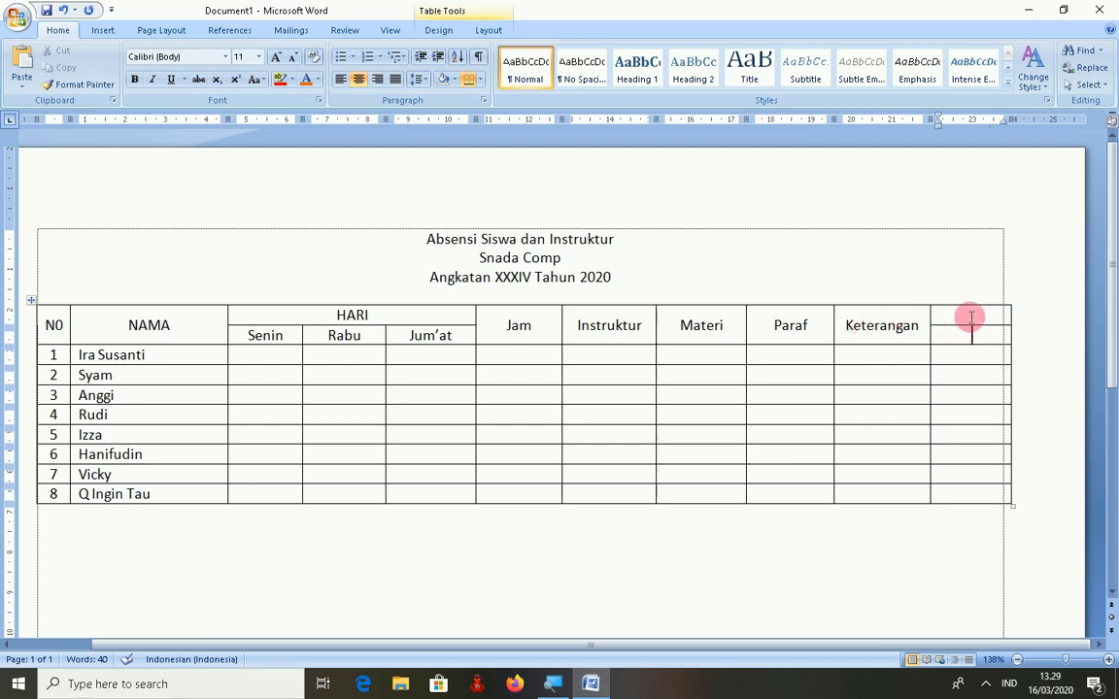
left_click_drag(969, 315, 967, 332)
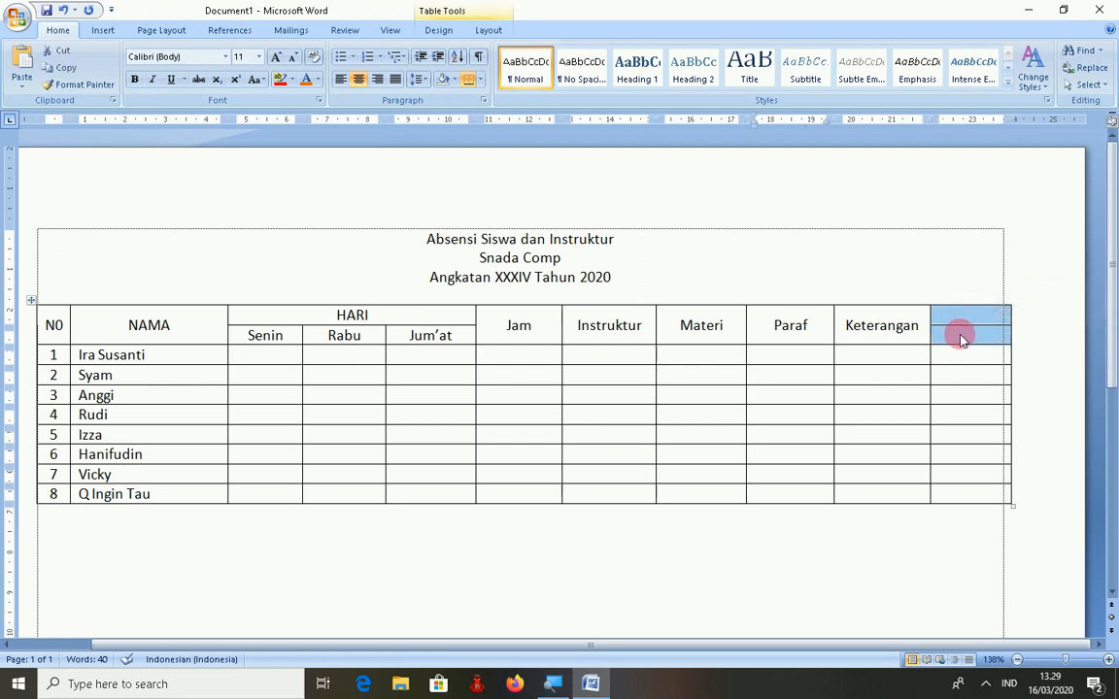
right_click(961, 339)
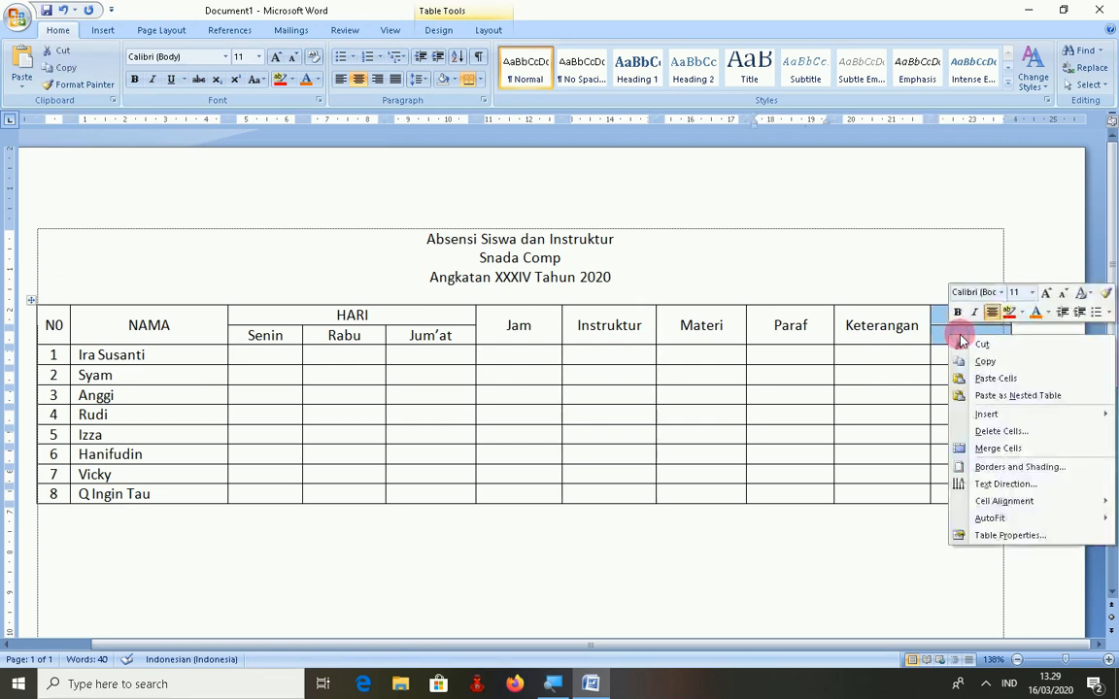
left_click(1001, 448)
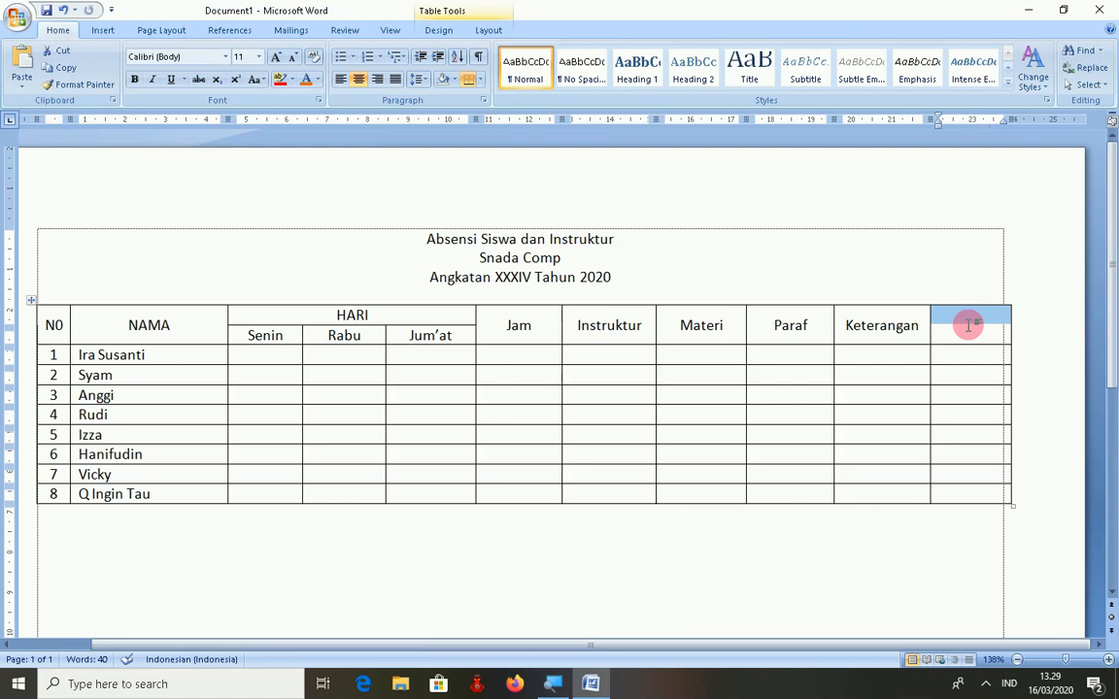
type("K")
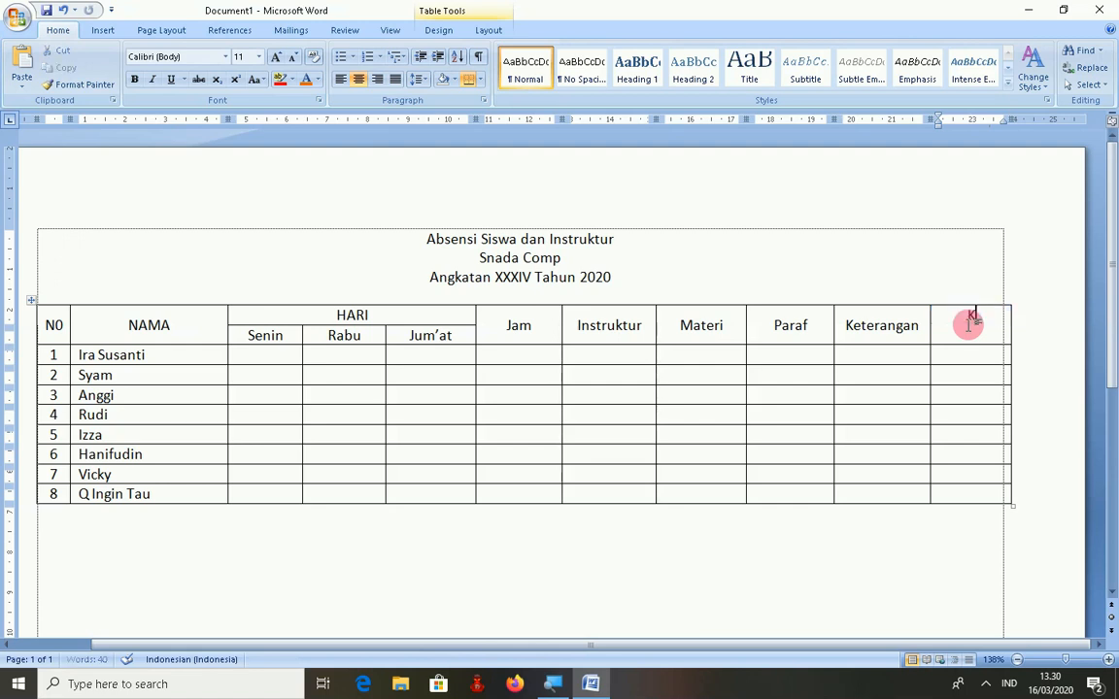
type("et 2")
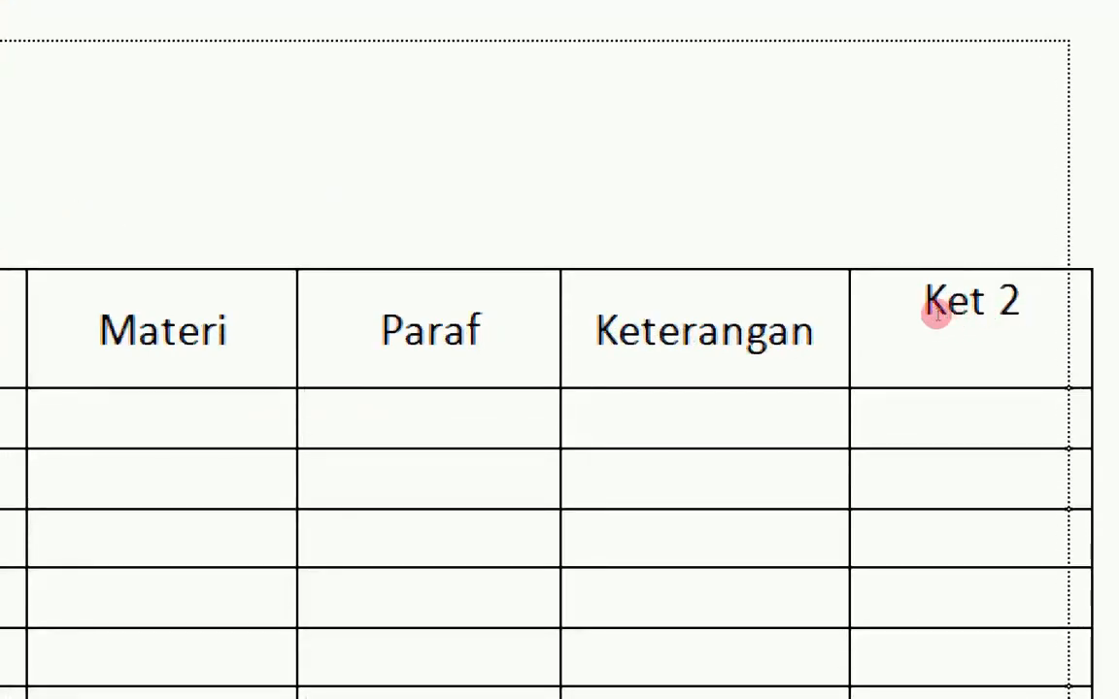
- Centre the 'Ket 2' header horizontally and vertically in its cell
left_click_drag(949, 316, 1007, 322)
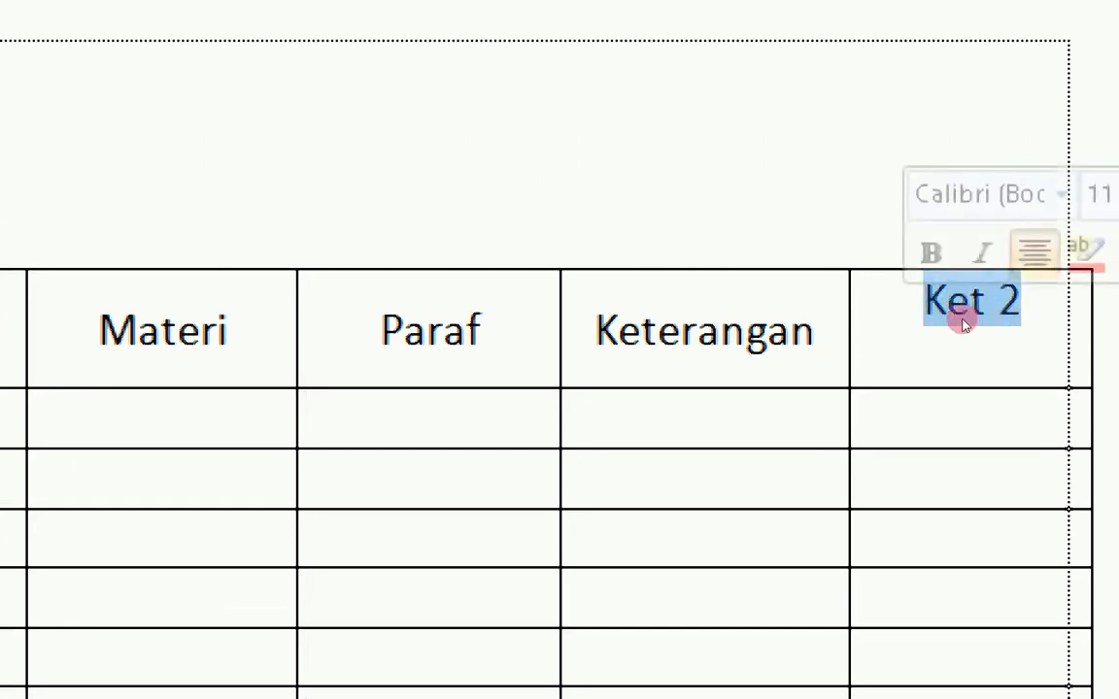
right_click(962, 319)
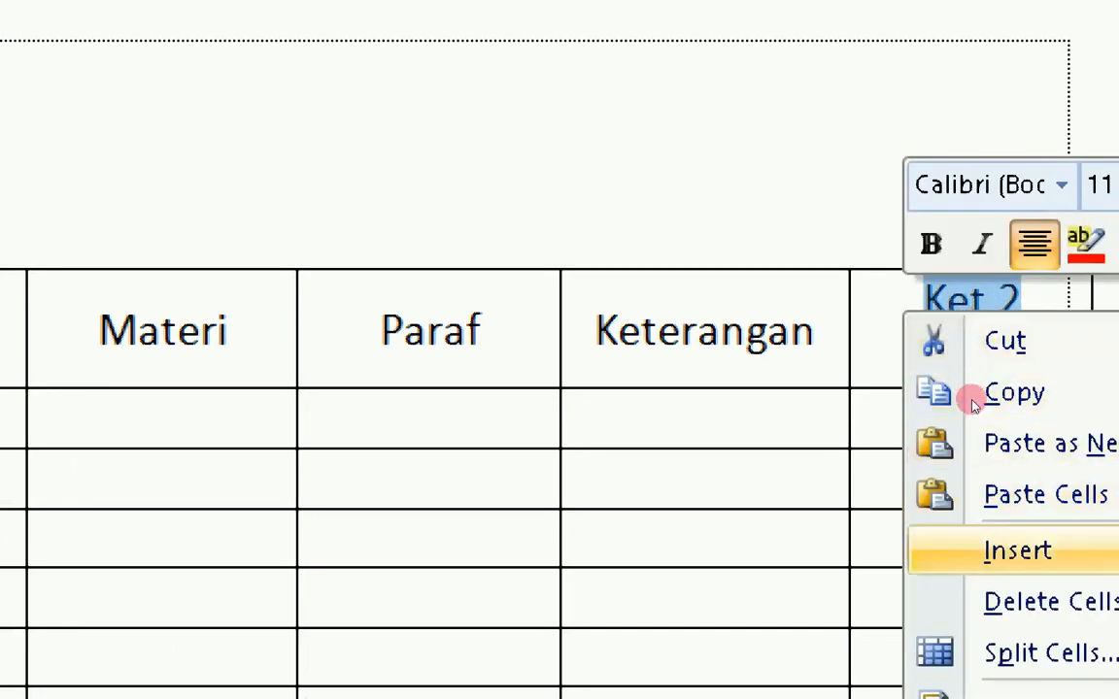
mouse_move(1018, 551)
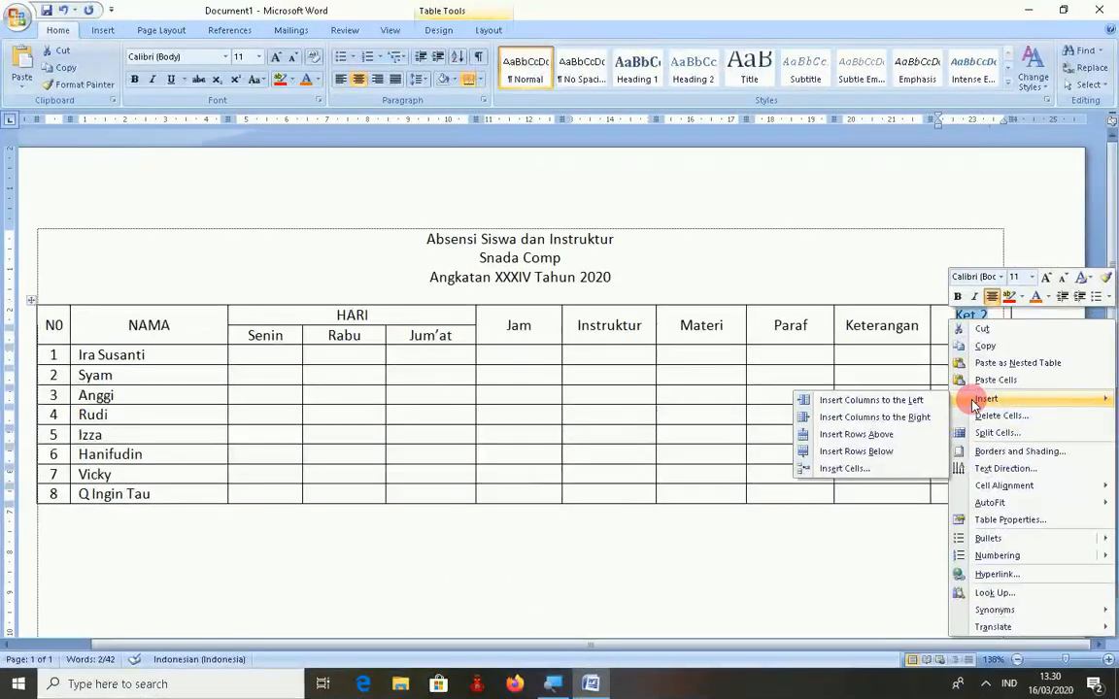
mouse_move(1009, 619)
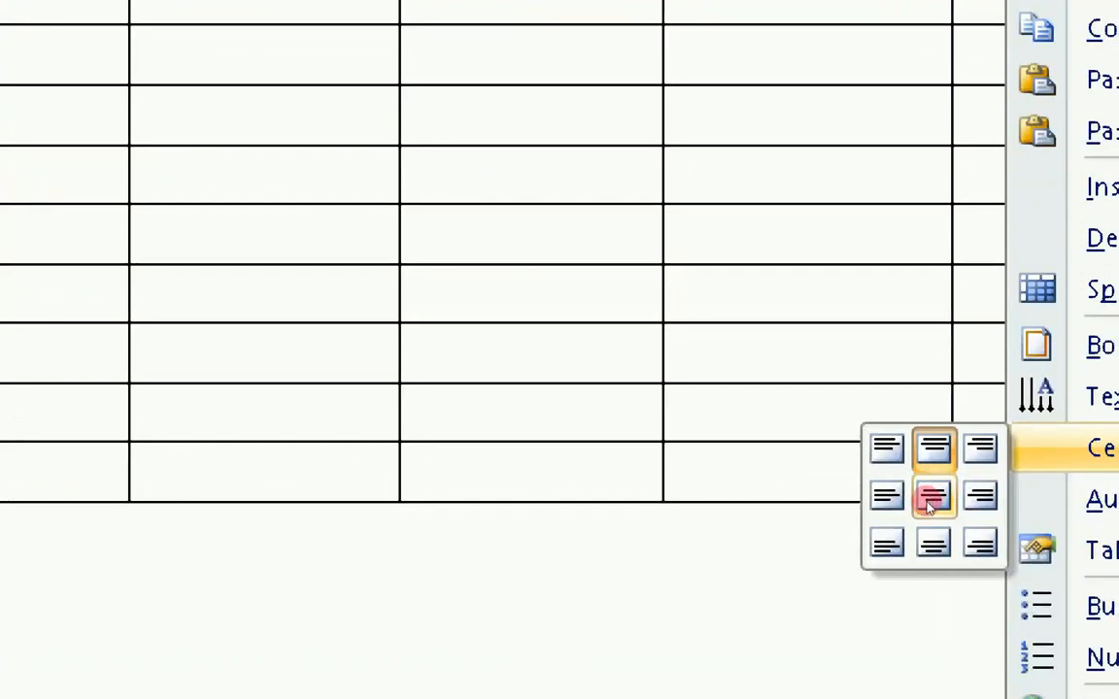
left_click(930, 505)
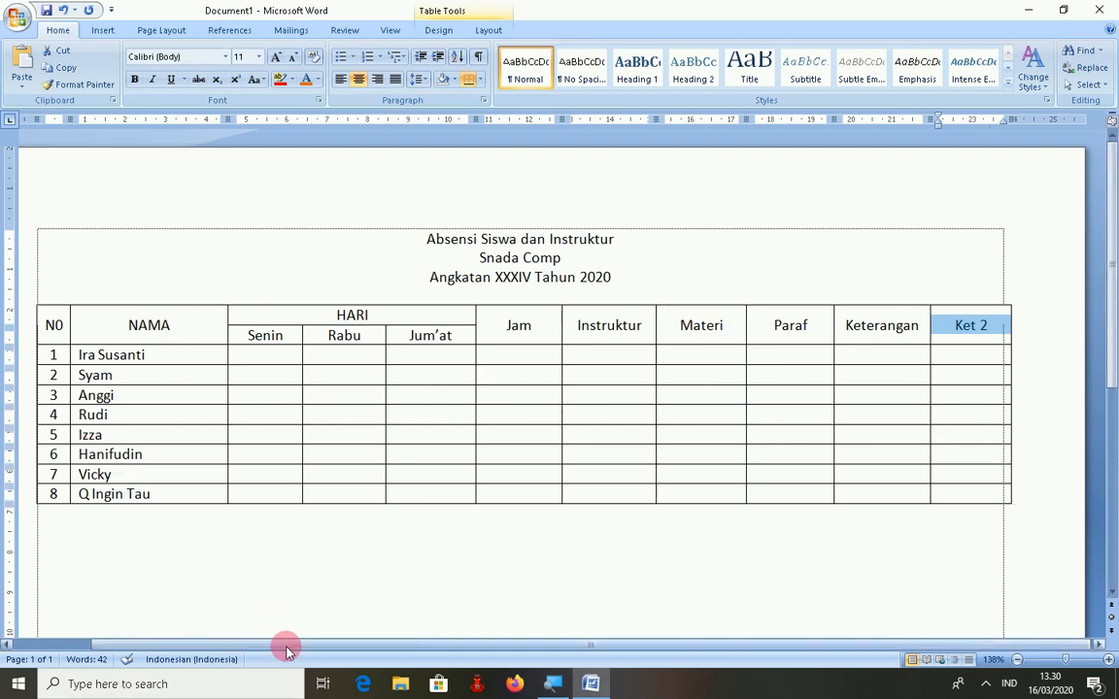
- Give the two header rows green shading and bold text
left_click_drag(286, 650, 265, 647)
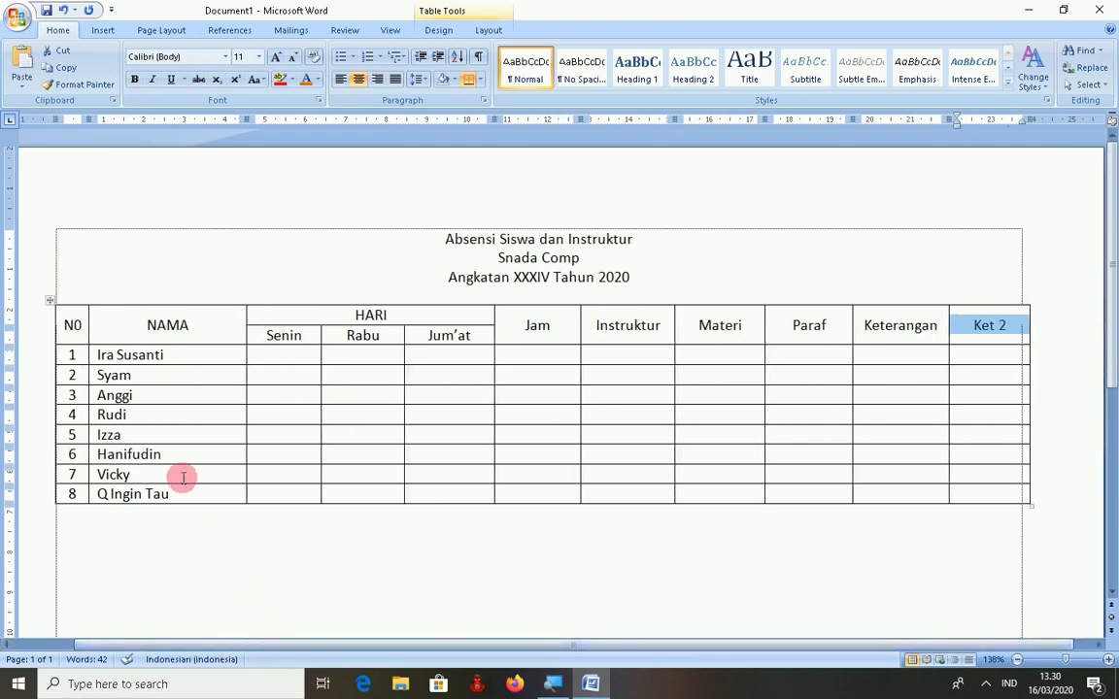
mouse_move(44, 321)
left_mouse_down()
mouse_move(530, 345)
mouse_move(480, 342)
left_mouse_up()
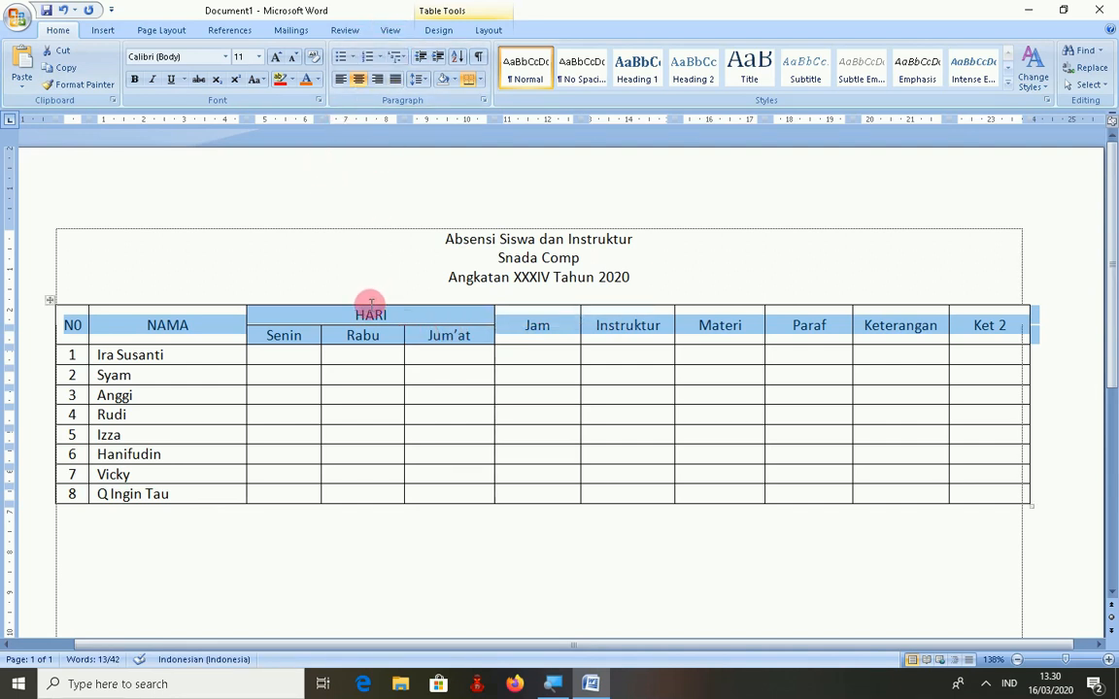
left_click(460, 87)
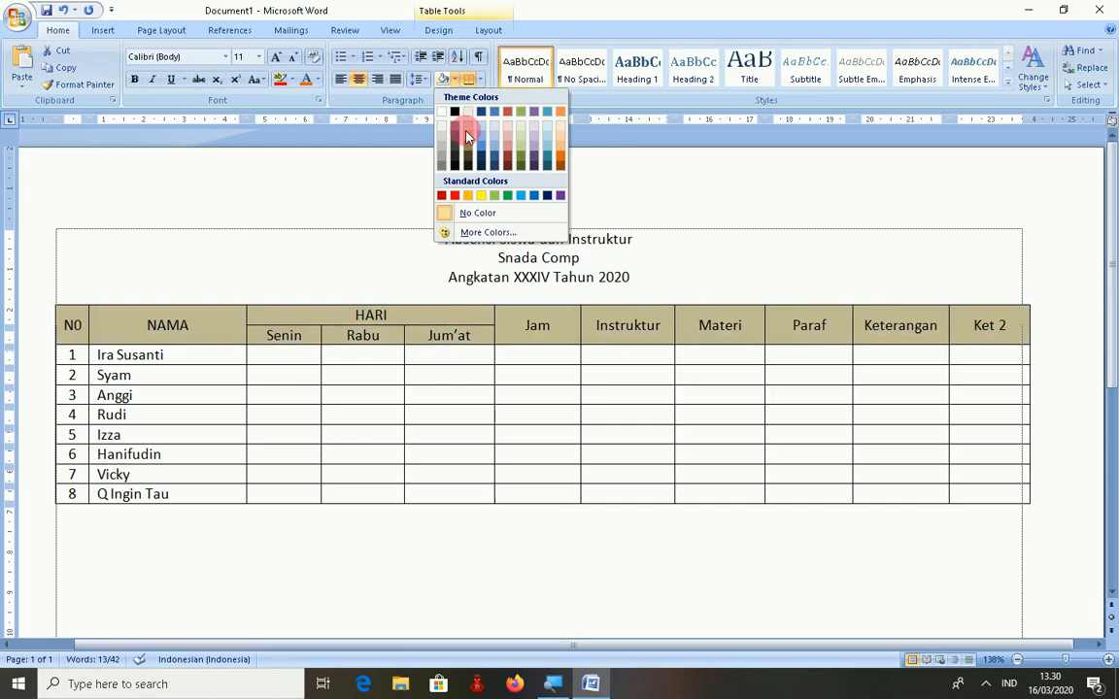
left_click(507, 201)
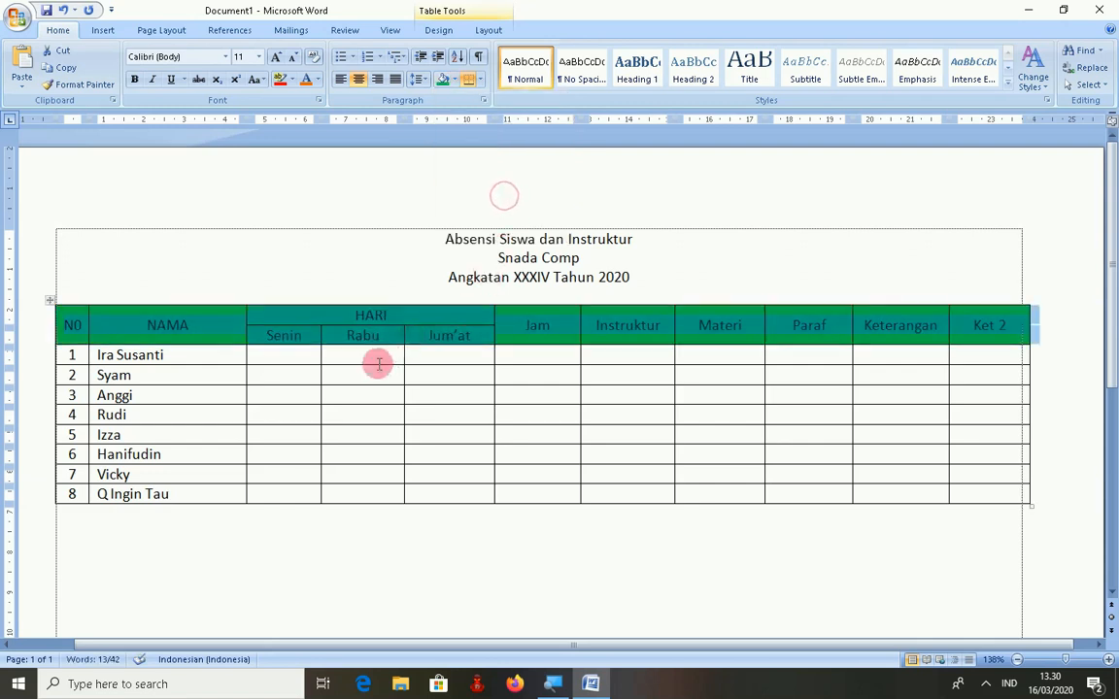
left_click(134, 79)
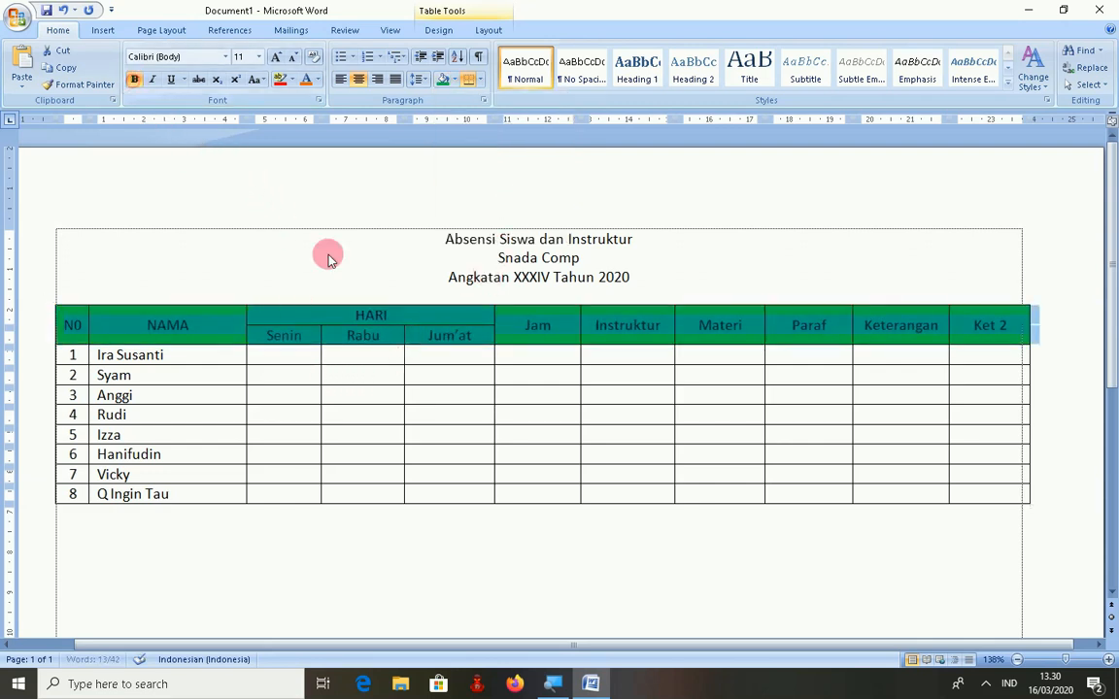
left_click(364, 375)
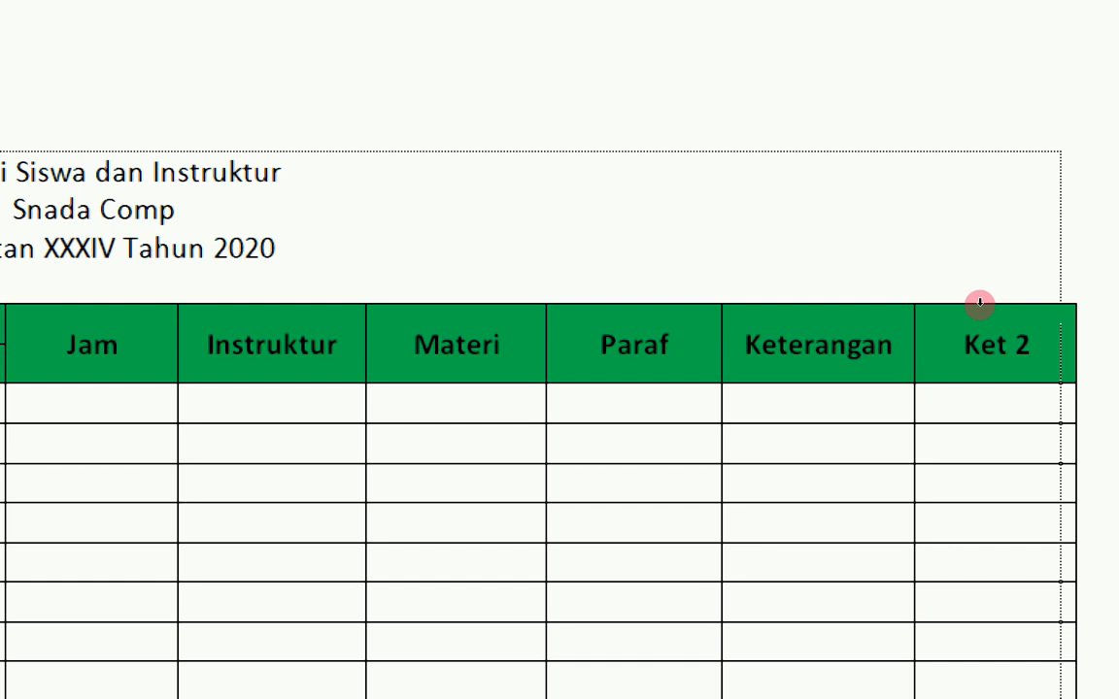
- Cut the Ket 2 column out of the table
left_click(980, 303, "shift")
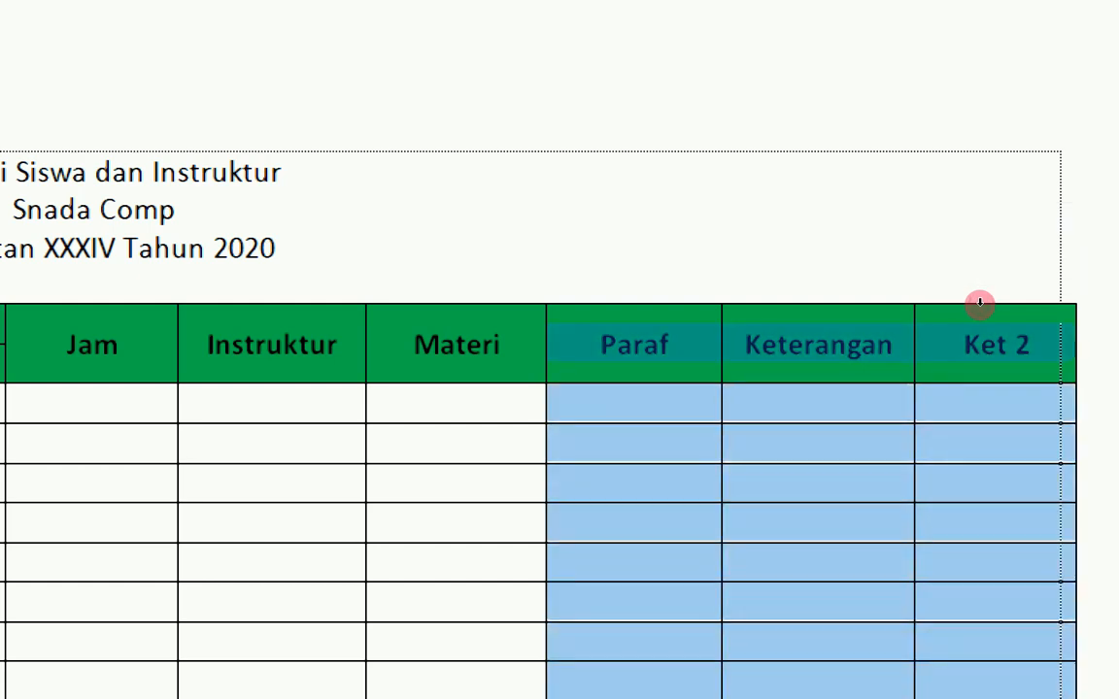
left_click(982, 299)
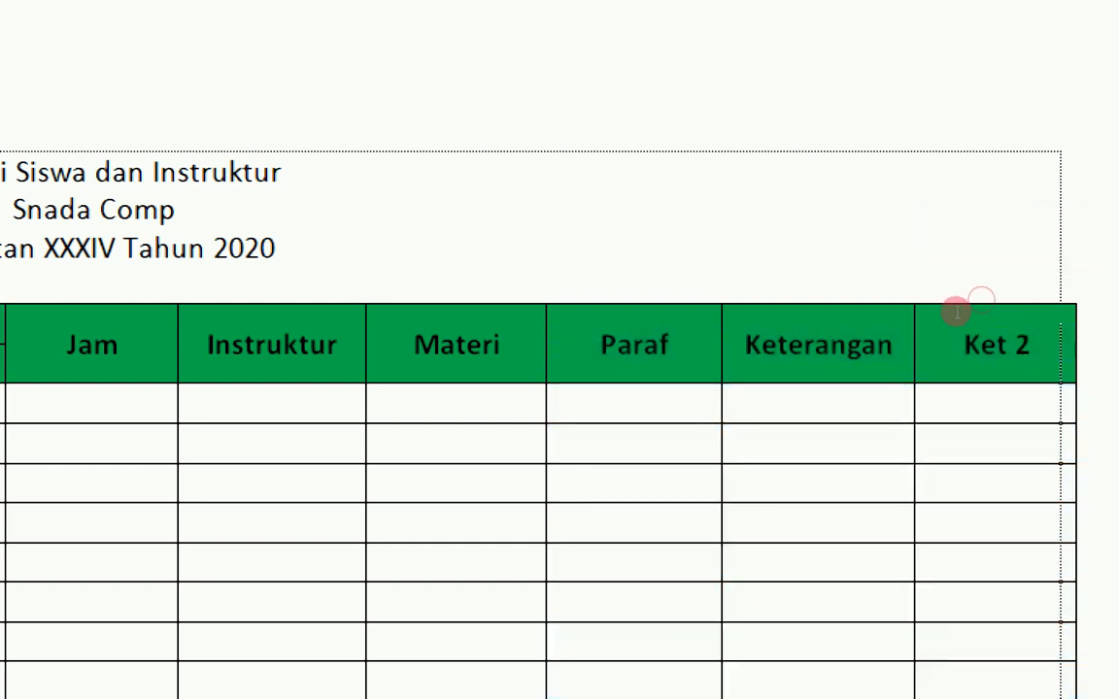
left_click_drag(952, 313, 947, 361)
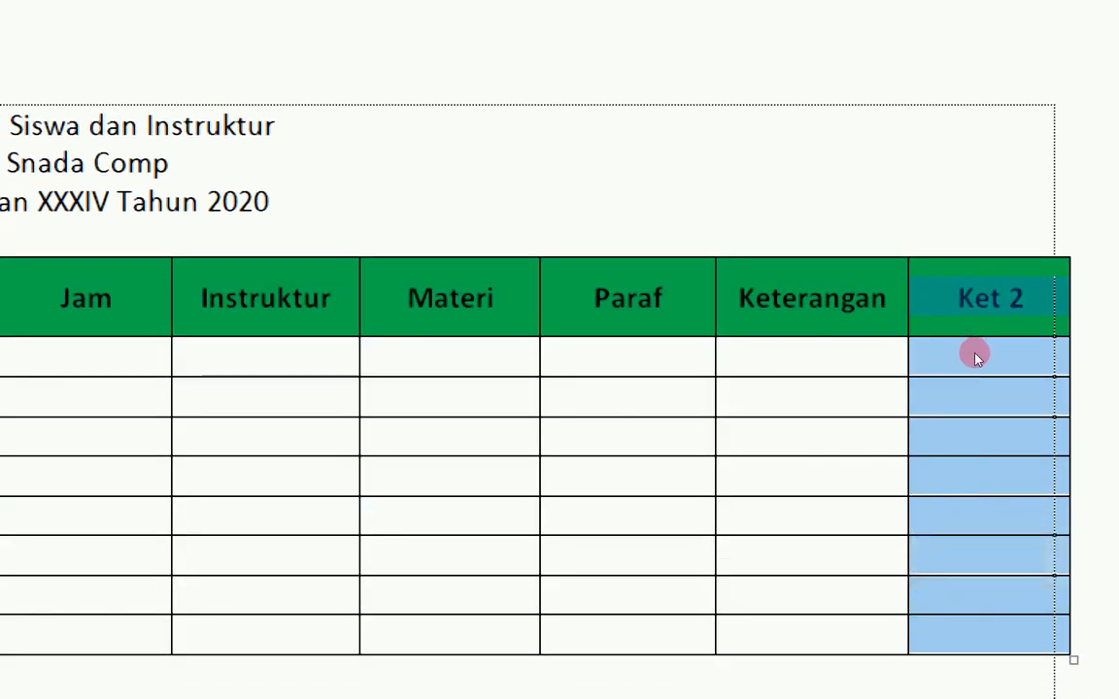
right_click(977, 359)
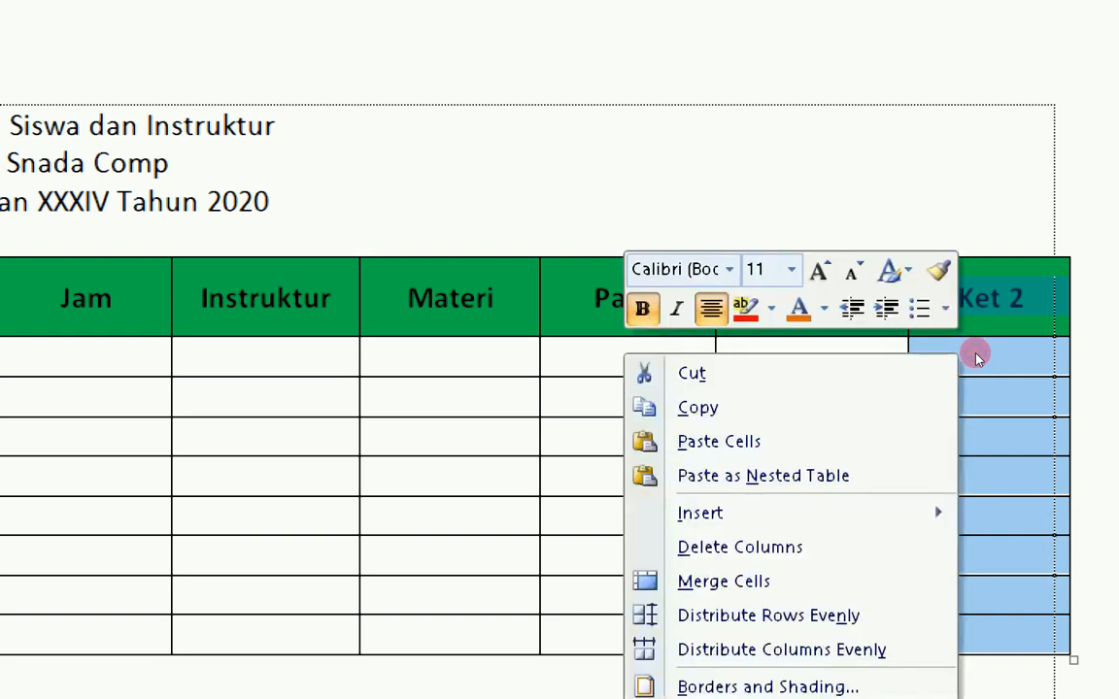
left_click(890, 363)
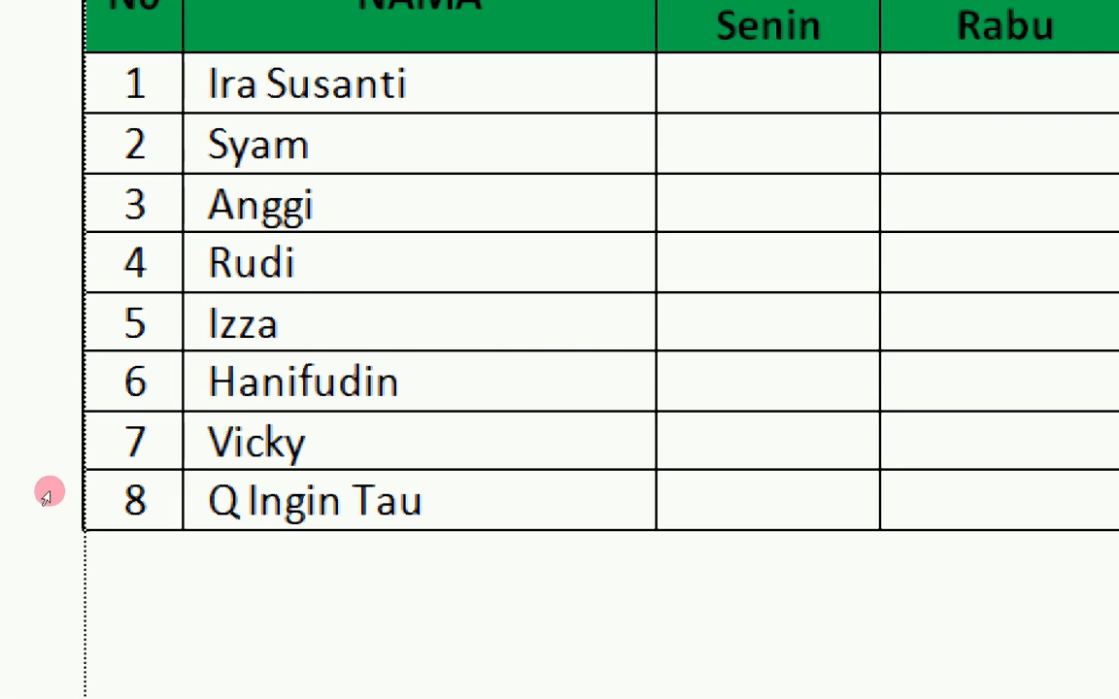
- Cut row 8 from the table, leaving seven numbered students
left_click(46, 495)
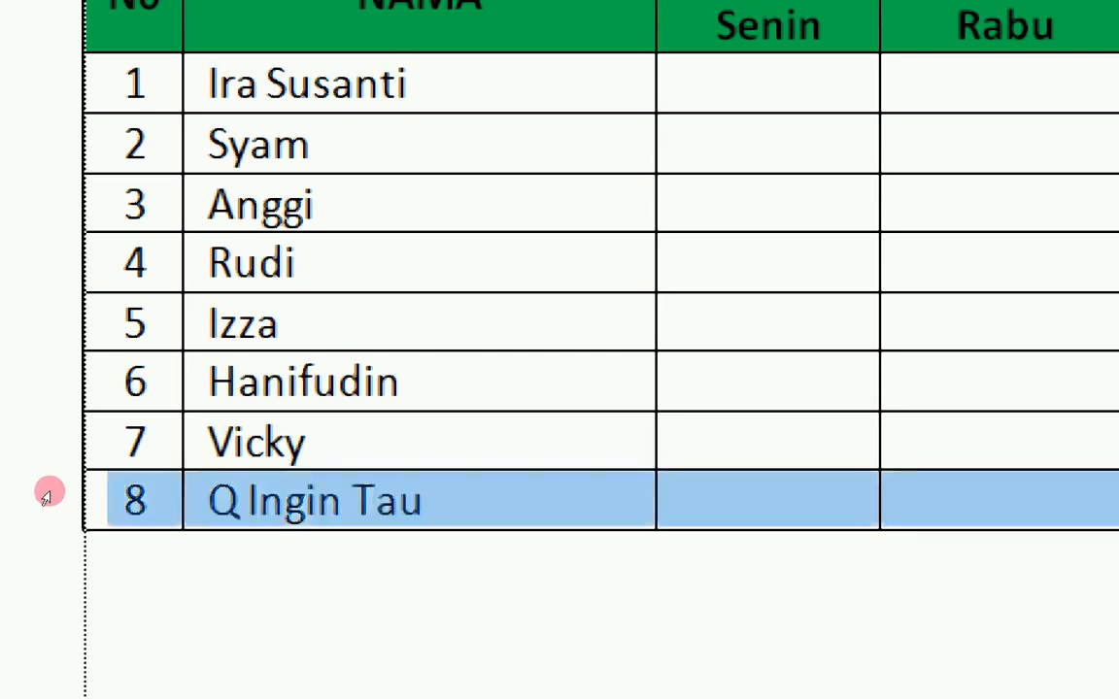
right_click(141, 502)
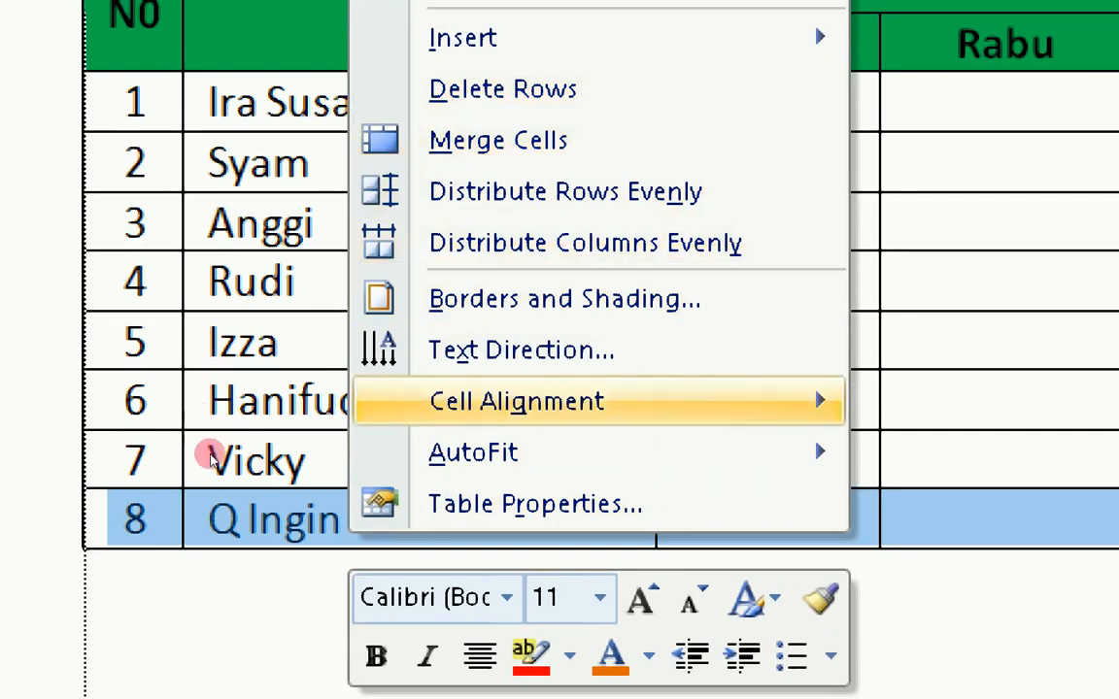
key("Up")
key("Up")
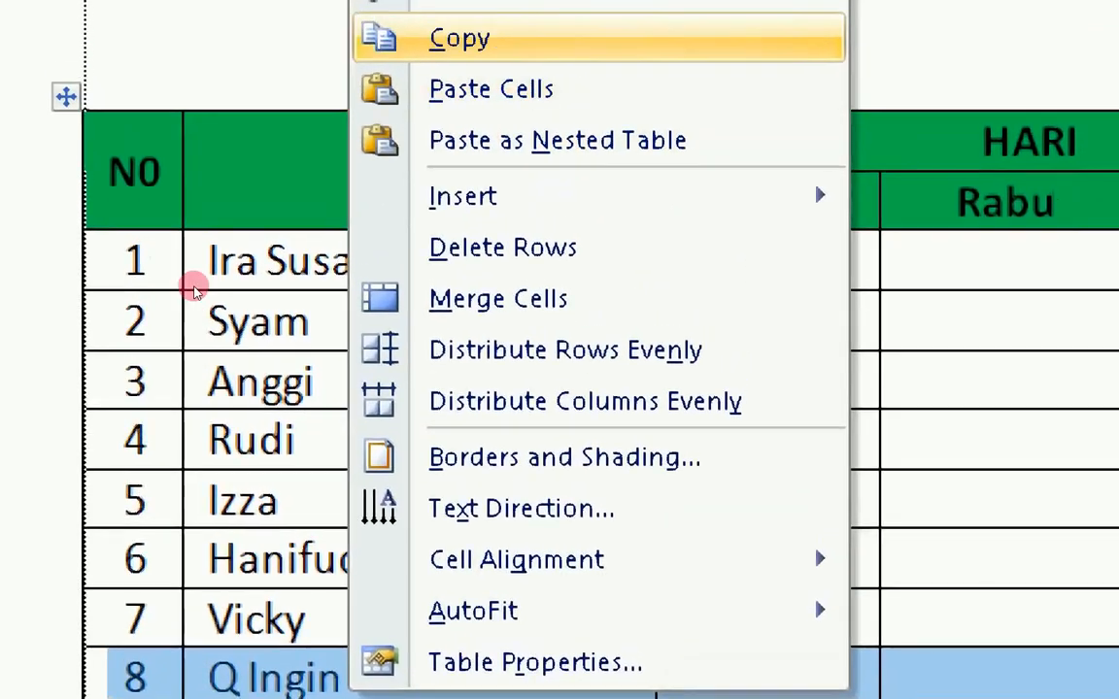
key("Up")
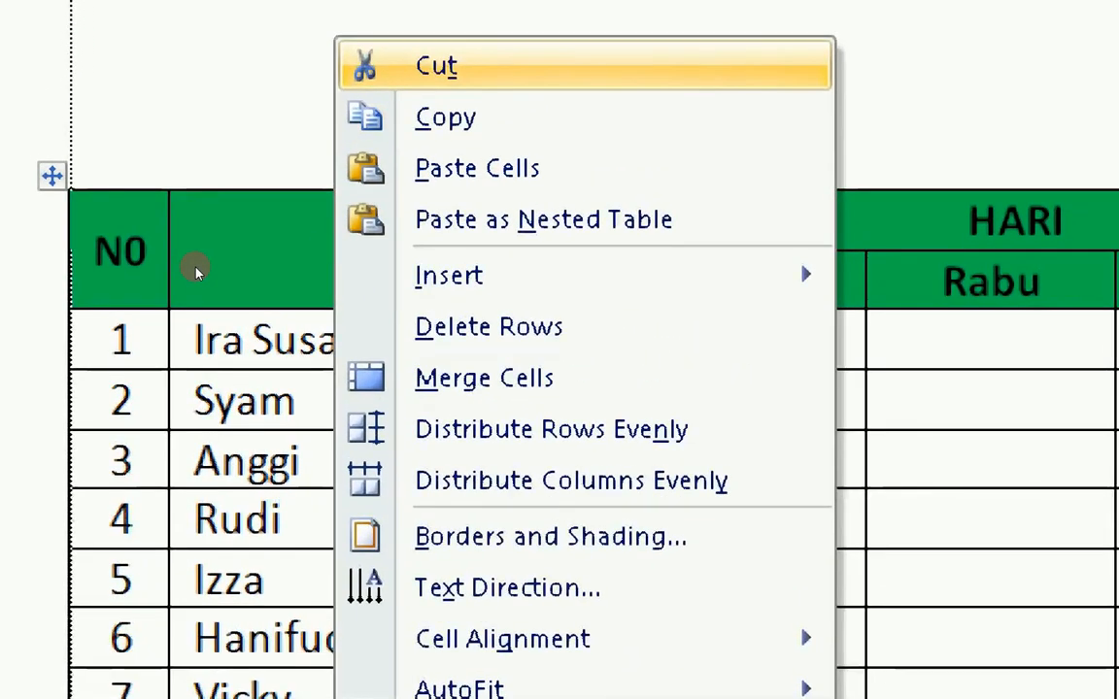
key("Return")
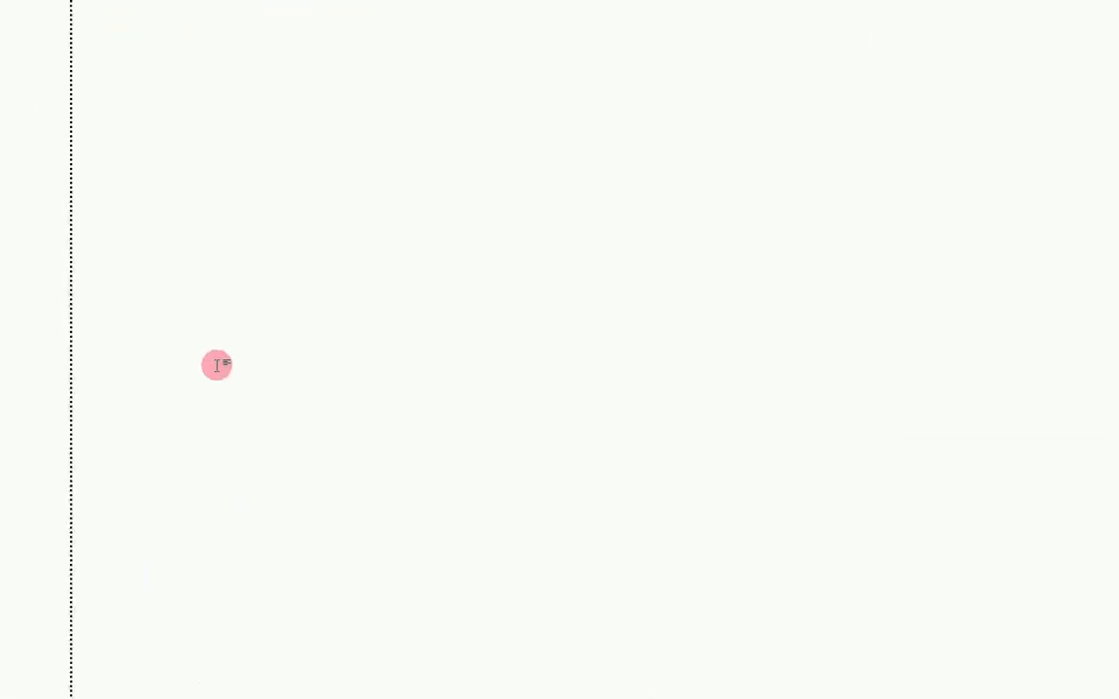
key("ctrl+v")
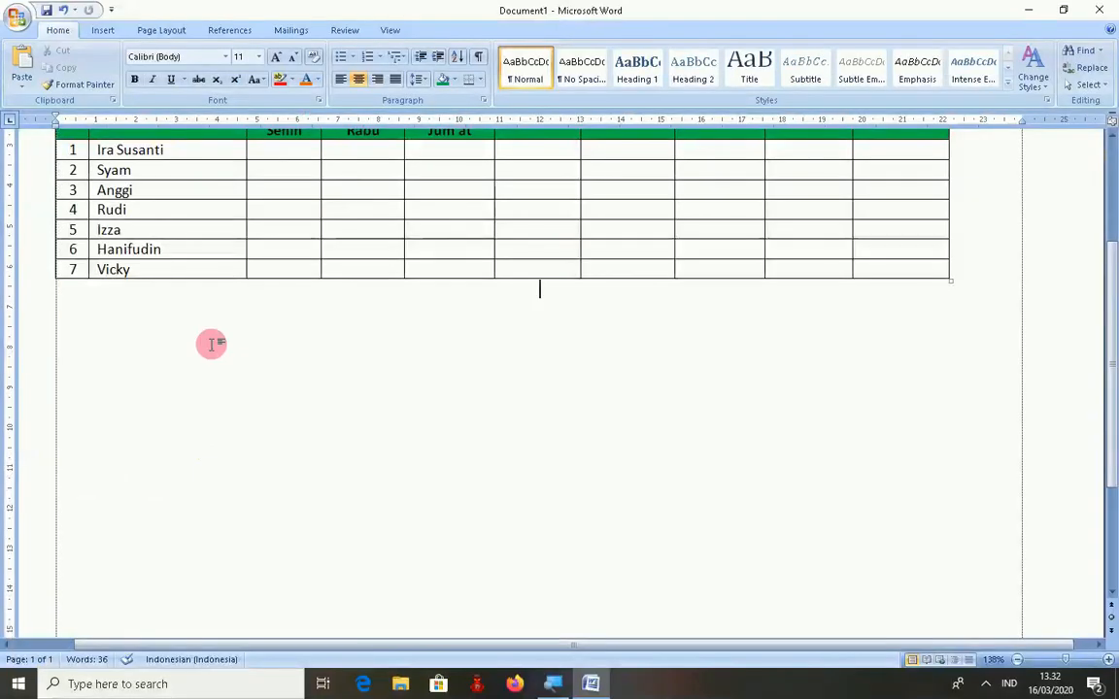
- Select the whole table and centre it on the page with Ctrl+E
scroll(578, 144, "up", 2)
scroll(225, 286, "up", 2)
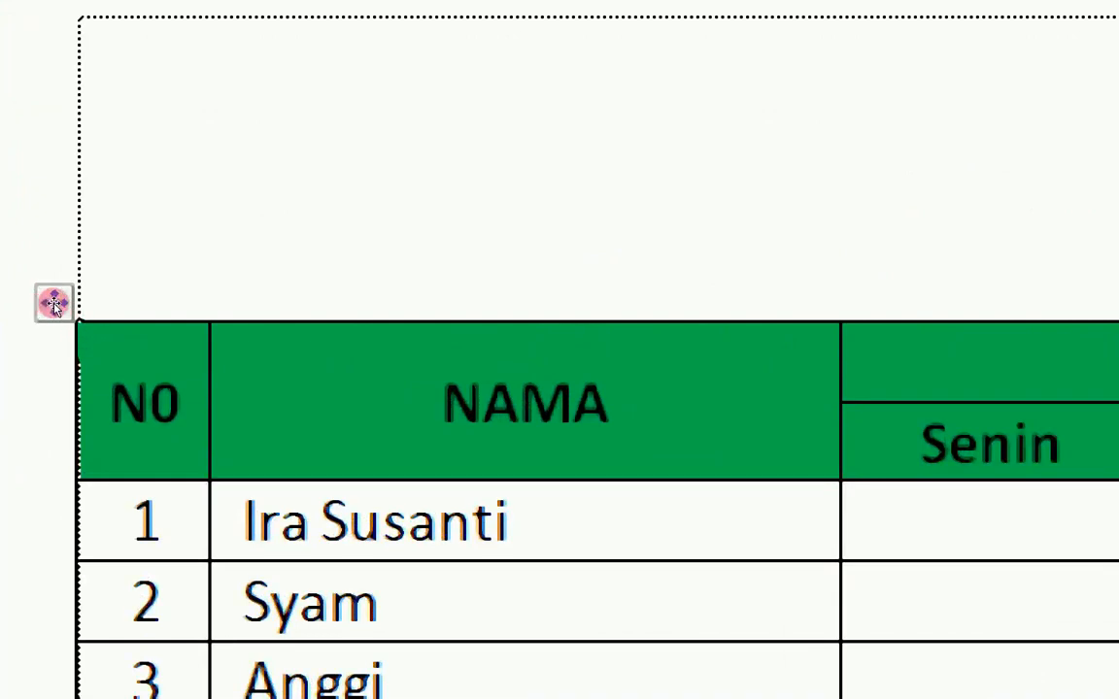
left_click(52, 304)
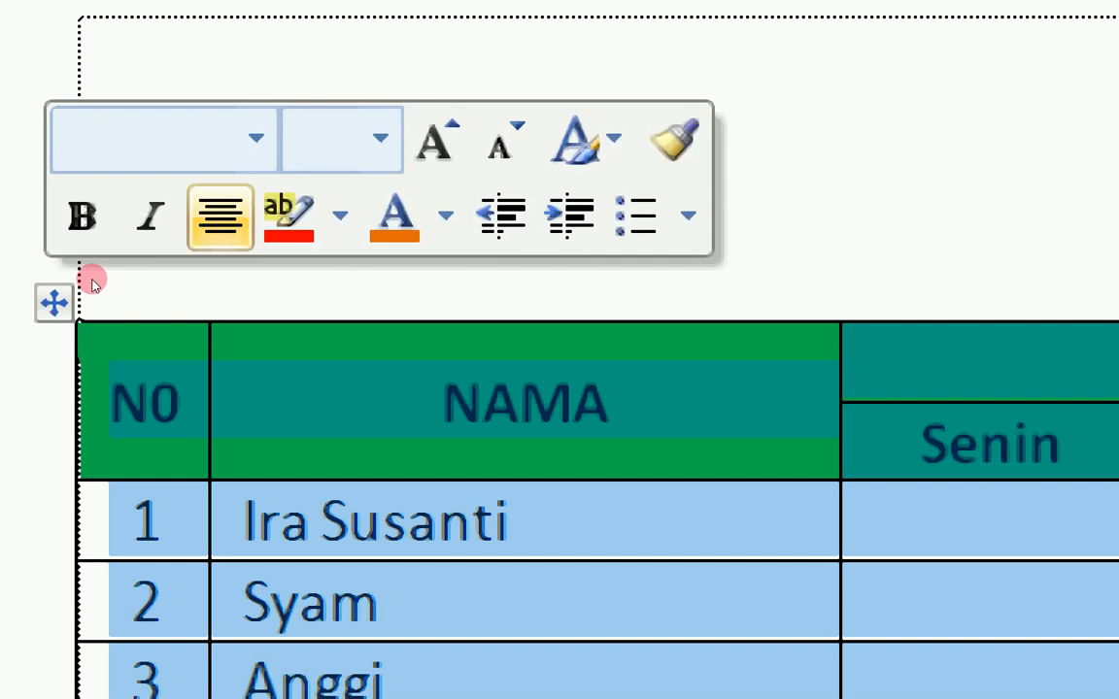
key("ctrl+e")
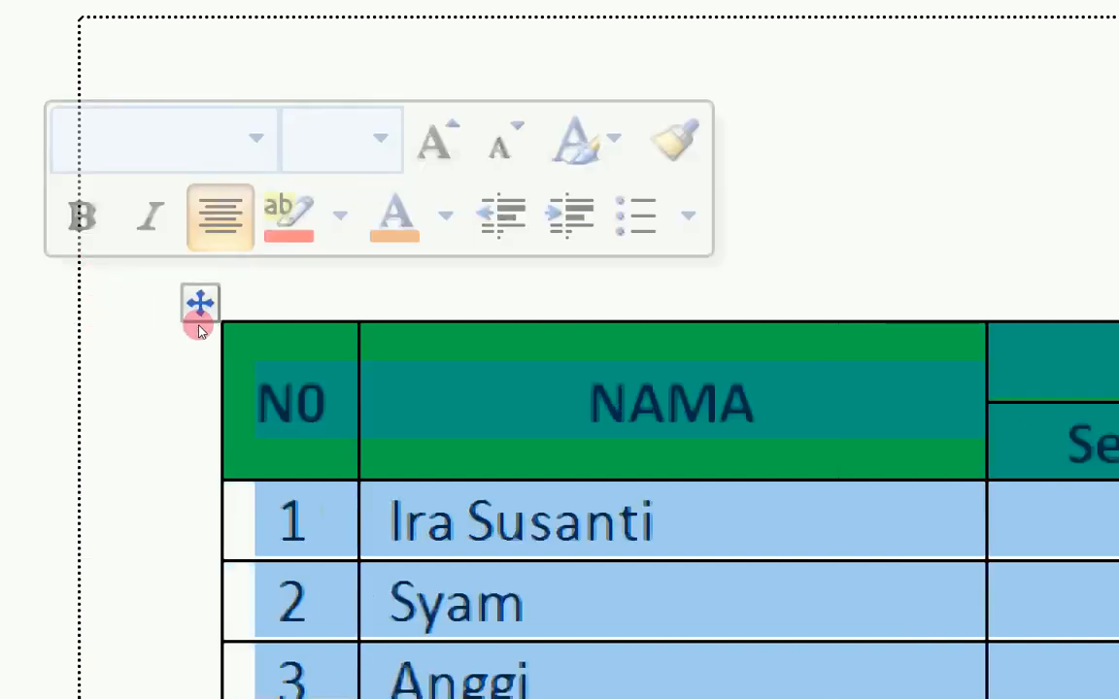
left_click(221, 297)
scroll(222, 297, "down", 4)
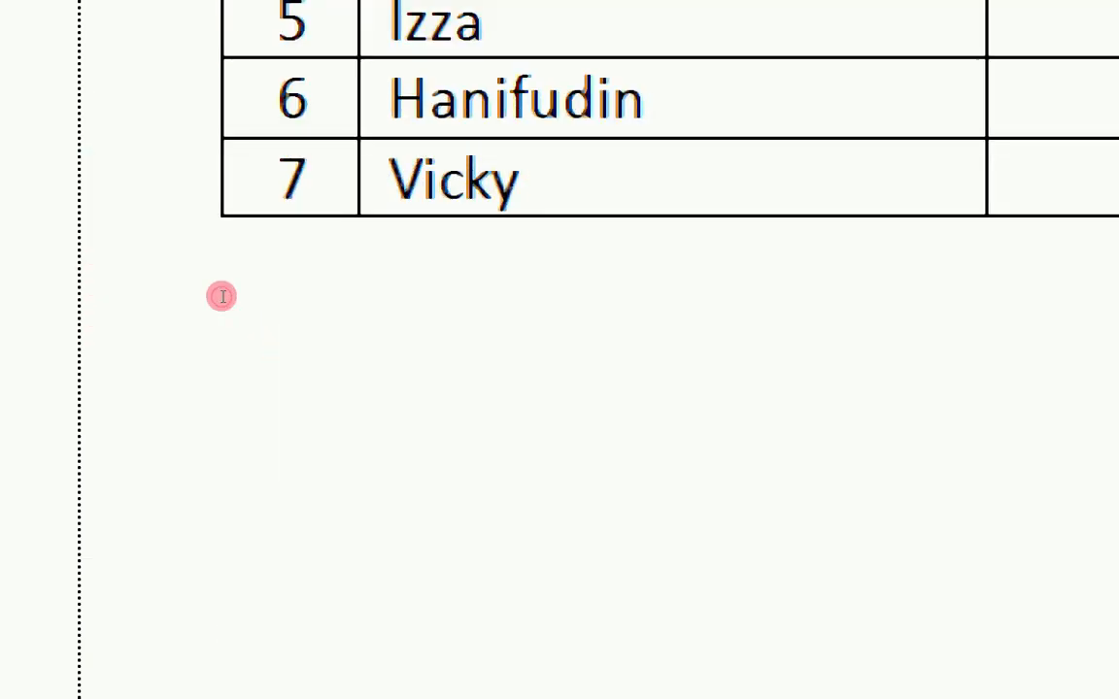
scroll(288, 257, "up", 4)
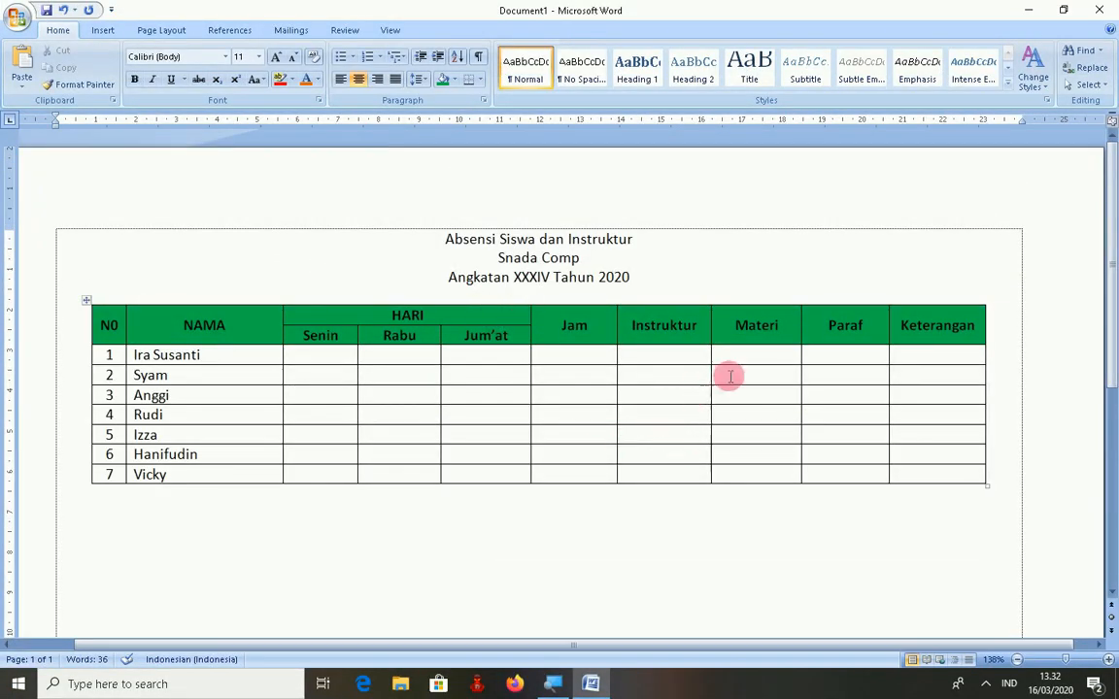